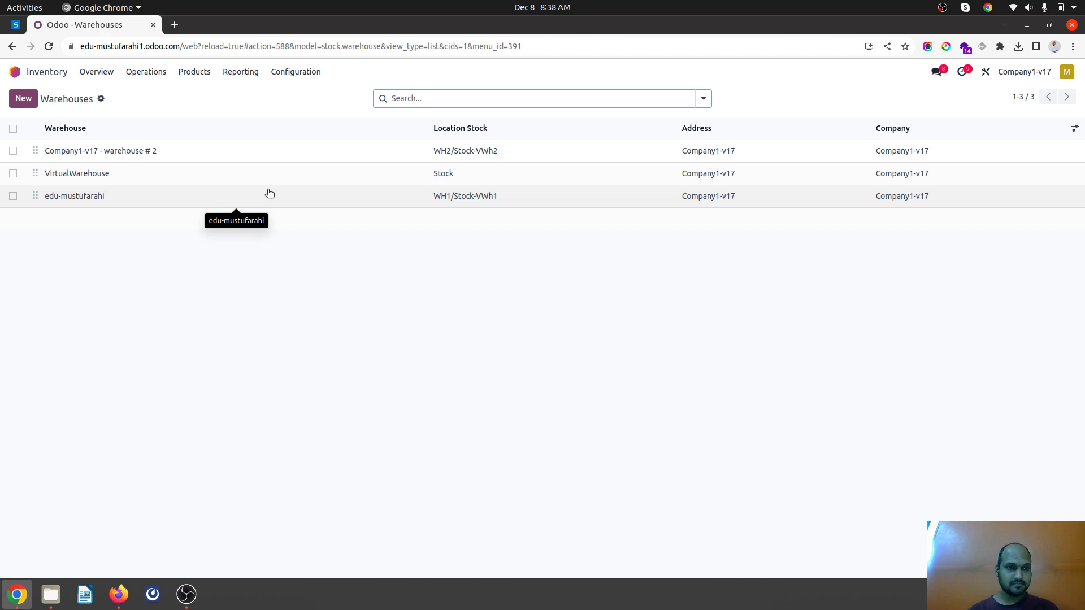
View the Company1-v17 - warehouse # 2 record and move the warehouse with stock location WH1/Stock-VWh1 to the first place in the warehouse list
{"action": "left_click", "coordinate": [281, 163]}
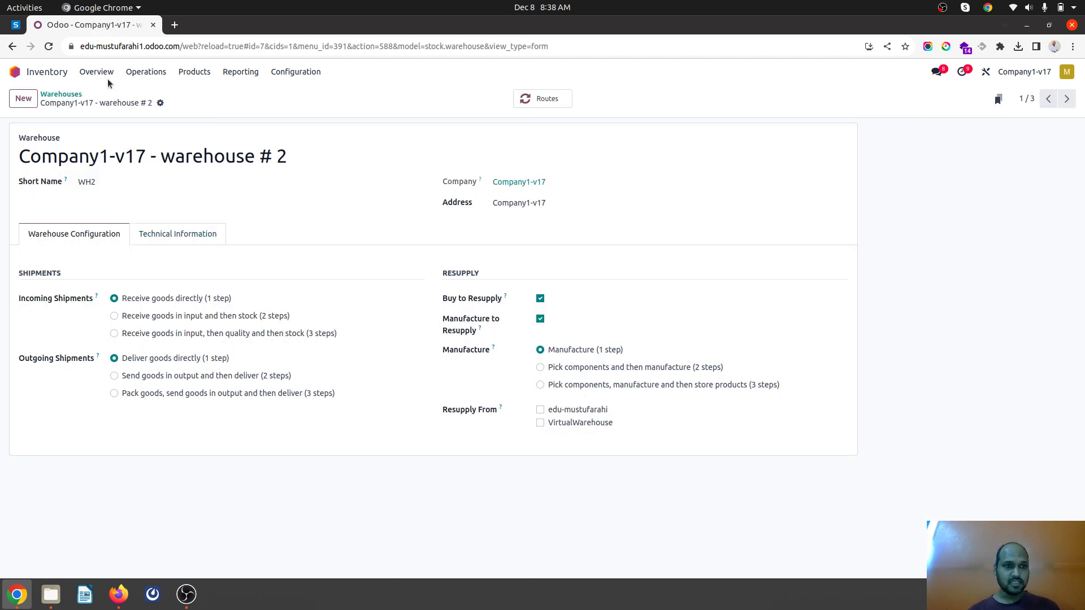
{"action": "left_click", "coordinate": [67, 95]}
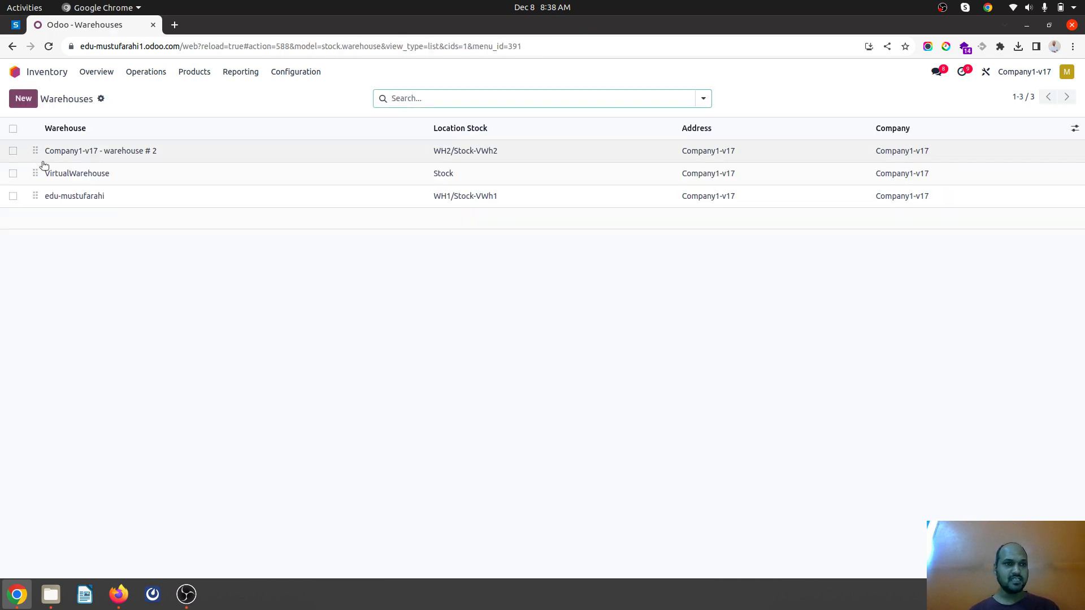
{"action": "left_click_drag", "start_coordinate": [35, 195], "coordinate": [74, 161]}
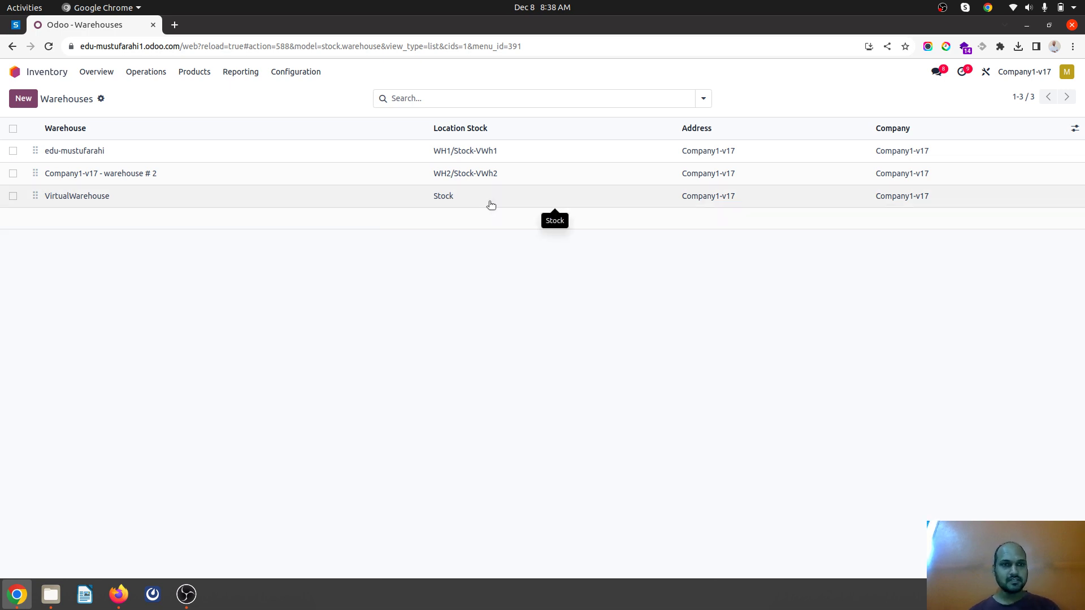
List all locations without the Internal filter and examine the VW location's type and parent location
{"action": "left_click", "coordinate": [303, 79]}
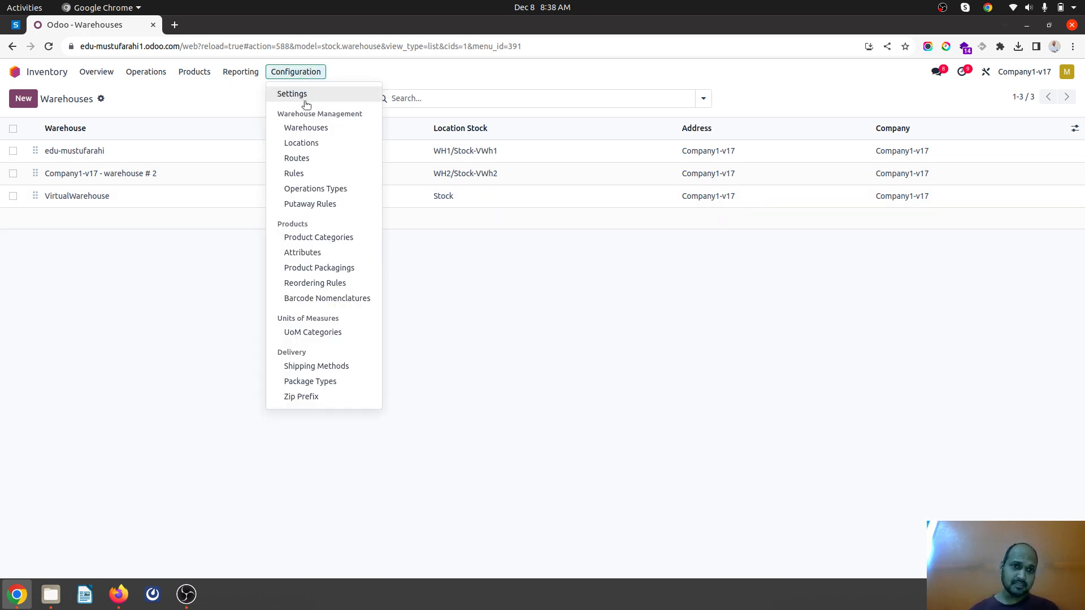
{"action": "left_click", "coordinate": [315, 141]}
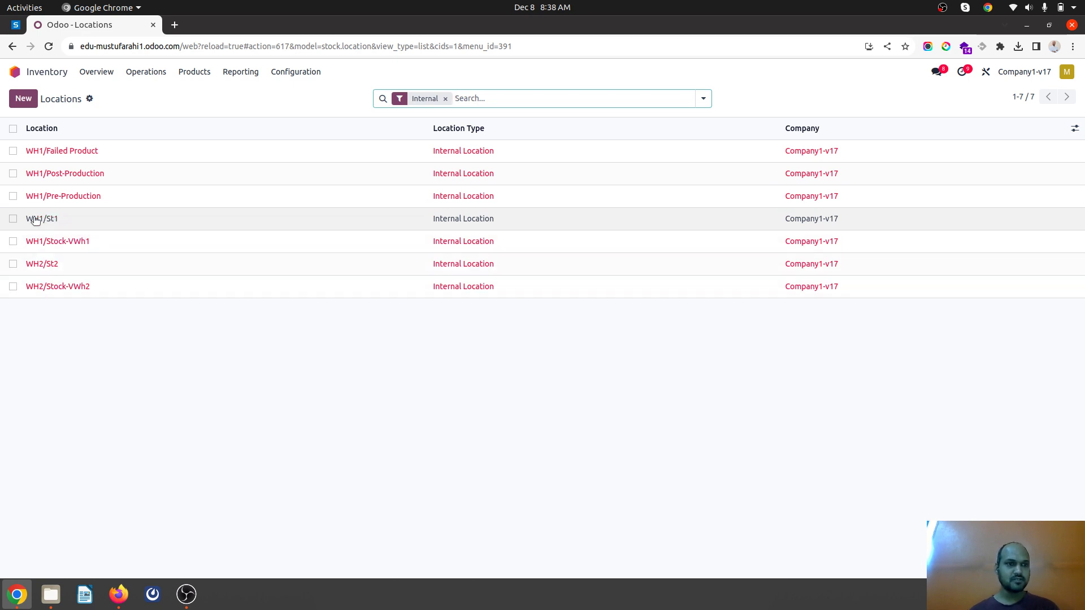
{"action": "left_click", "coordinate": [446, 99]}
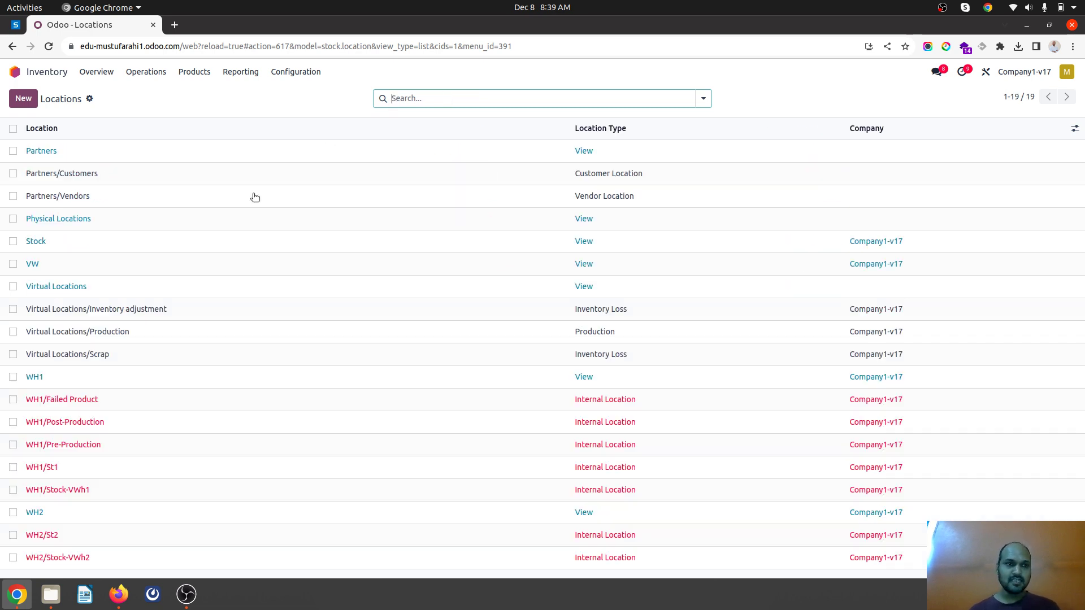
{"action": "left_click", "coordinate": [70, 272]}
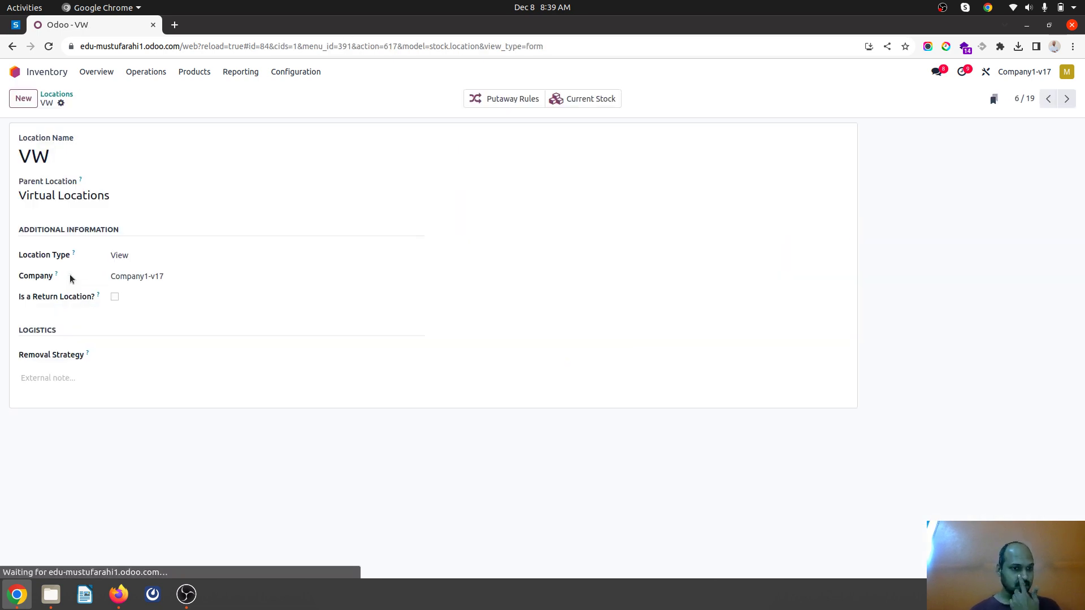
{"action": "left_click", "coordinate": [137, 257]}
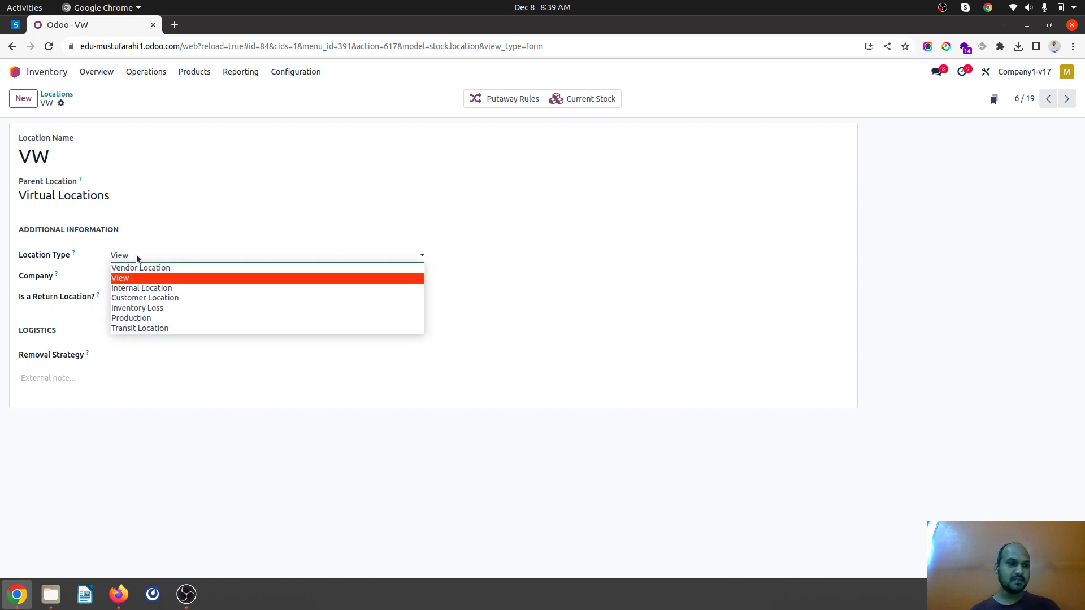
{"action": "left_click", "coordinate": [137, 255]}
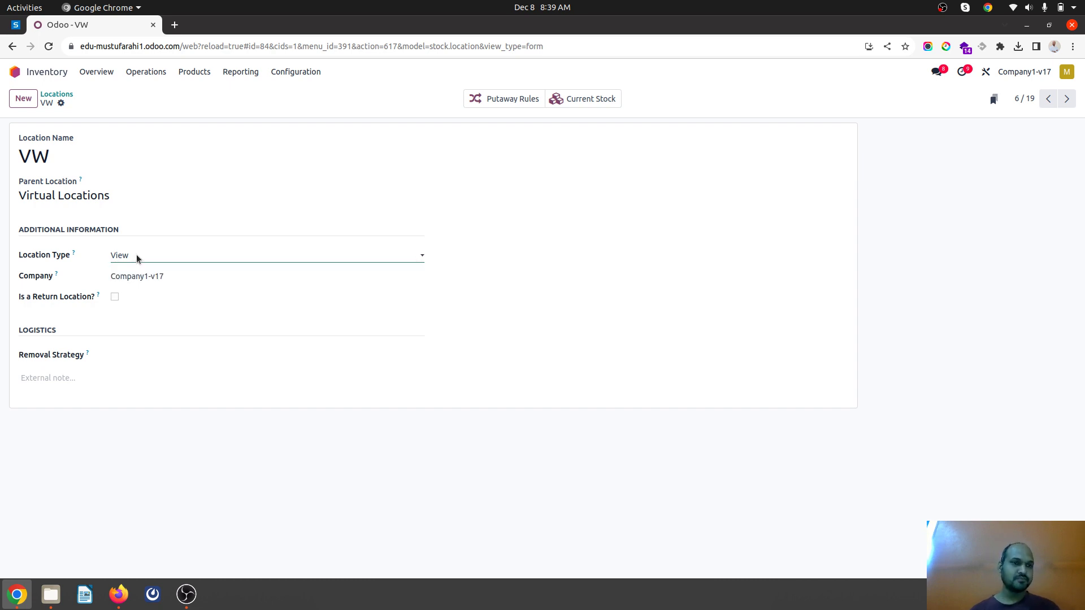
{"action": "left_click", "coordinate": [87, 194]}
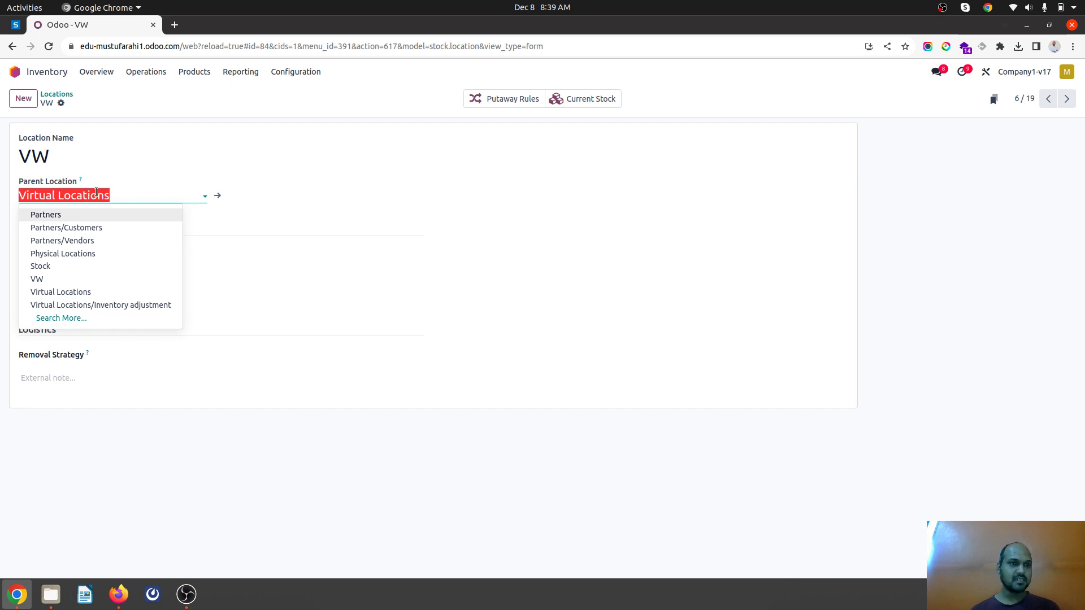
{"action": "left_click", "coordinate": [117, 109]}
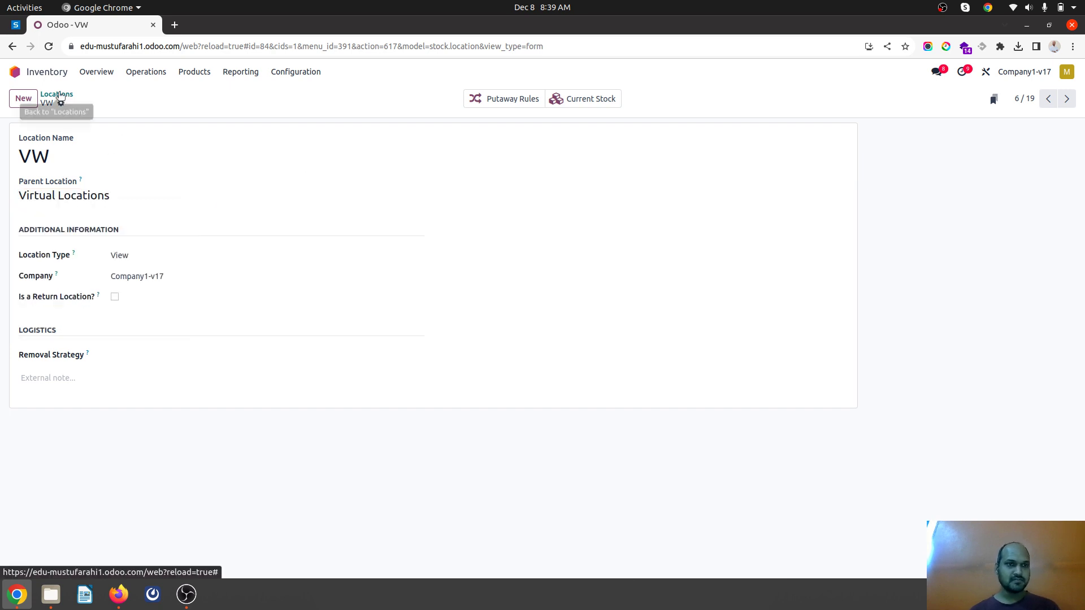
{"action": "left_click", "coordinate": [56, 94]}
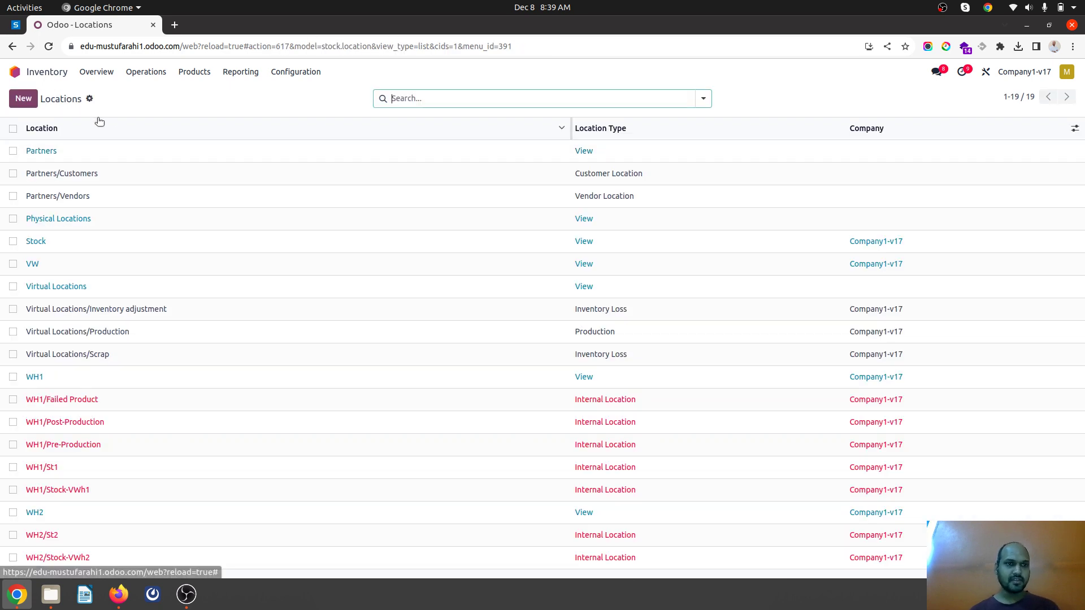
Filter the locations by Internal and save WH1/Stock-VWh1 with VW as its parent location
{"action": "left_click", "coordinate": [703, 99]}
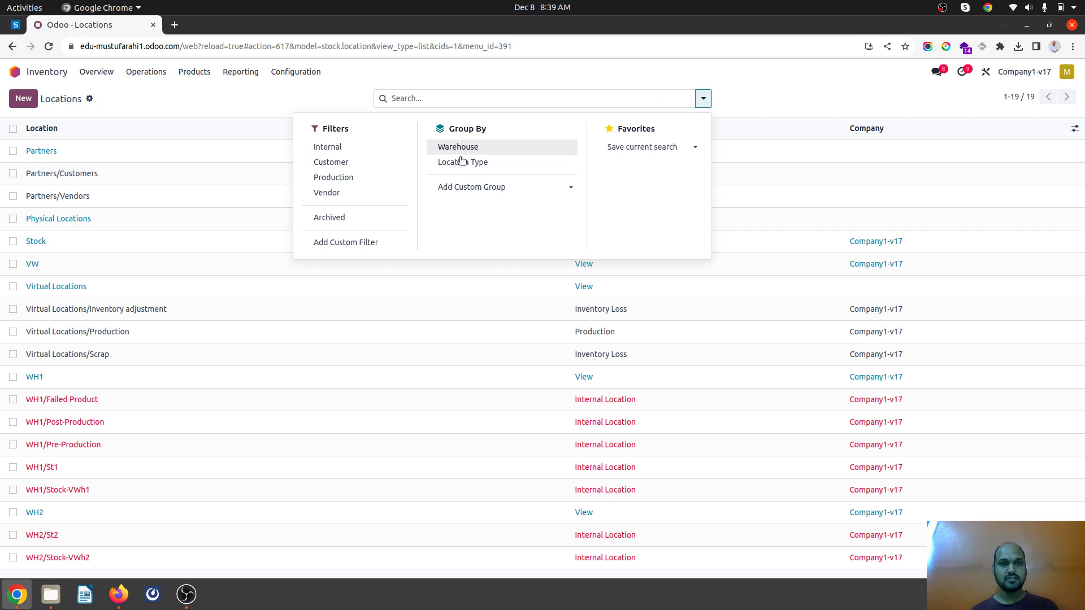
{"action": "left_click", "coordinate": [375, 150]}
{"action": "left_click", "coordinate": [290, 107]}
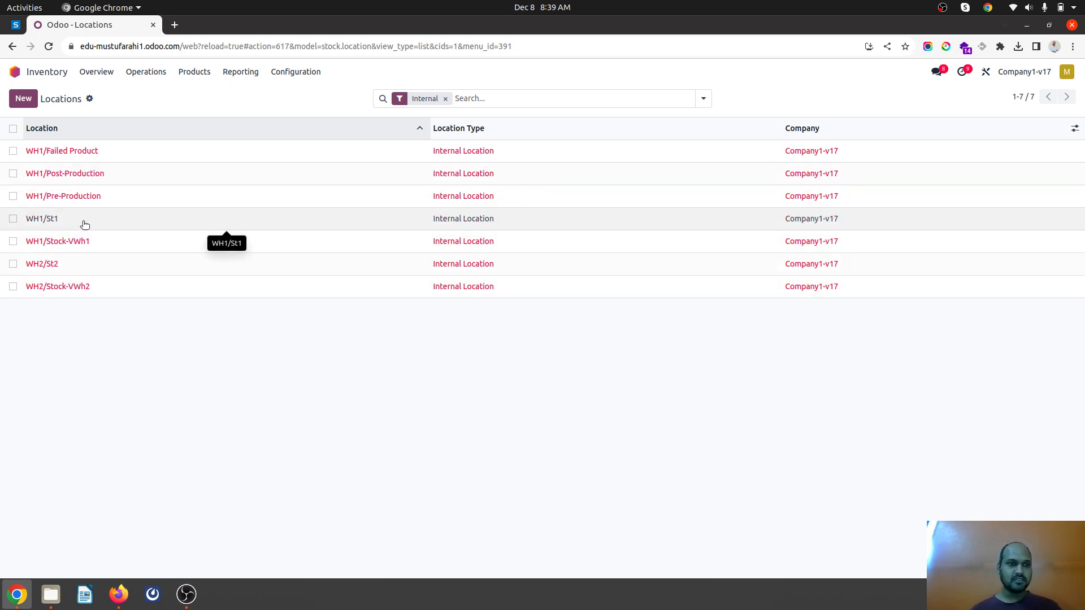
{"action": "left_click", "coordinate": [80, 241]}
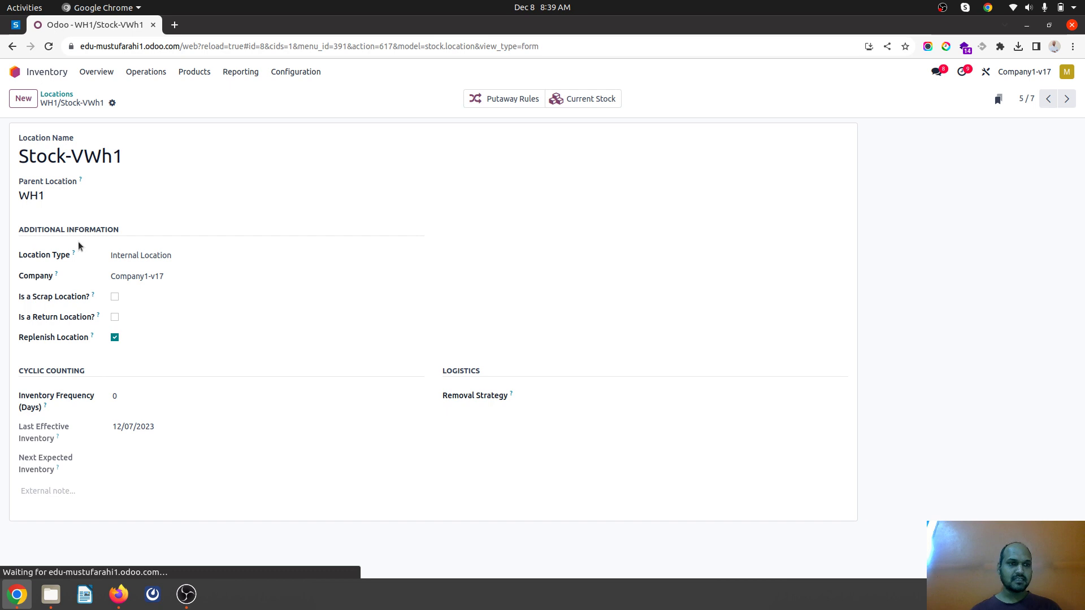
{"action": "left_click", "coordinate": [80, 194]}
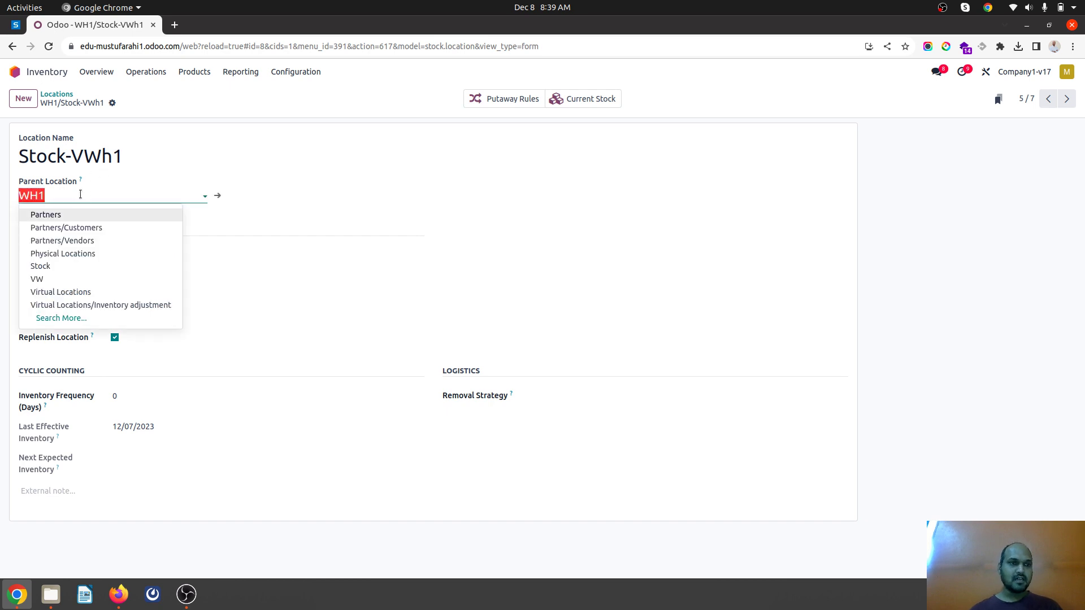
{"action": "left_click", "coordinate": [60, 280]}
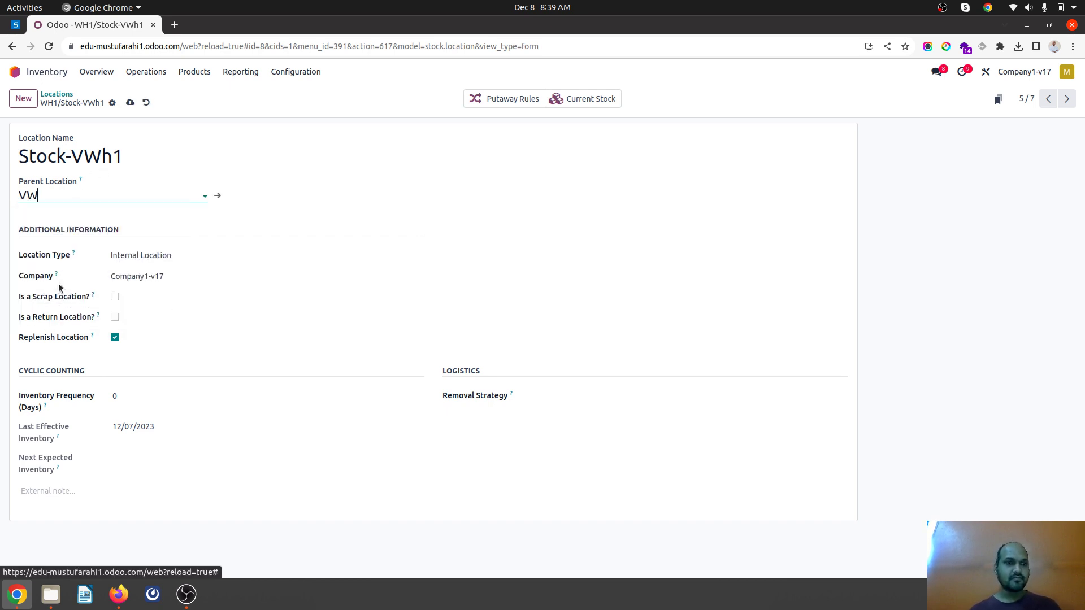
{"action": "left_click", "coordinate": [132, 105]}
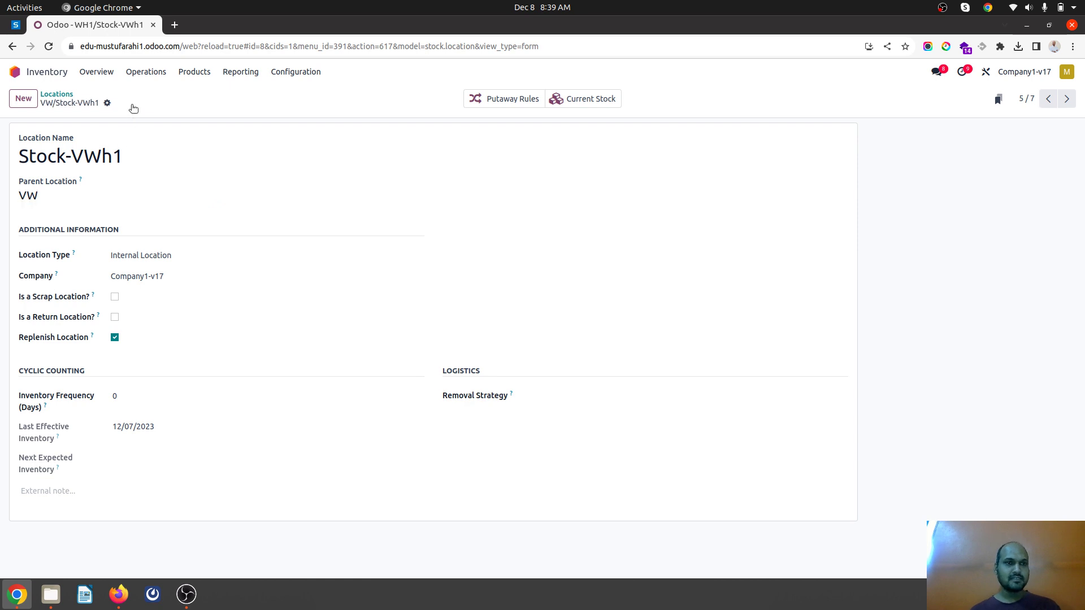
{"action": "left_click", "coordinate": [56, 94]}
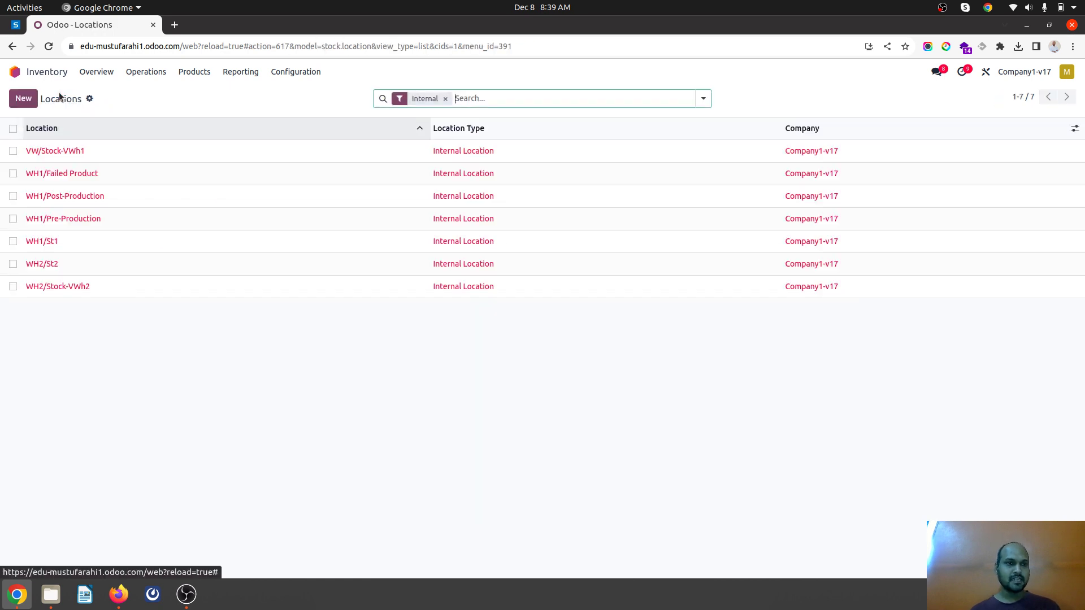
Set the parent location of WH2/Stock-VWh2 to VW, save it and return to the locations list
{"action": "left_click", "coordinate": [97, 288]}
{"action": "left_click", "coordinate": [79, 192]}
{"action": "type", "text": "VW"}
{"action": "left_click", "coordinate": [66, 214]}
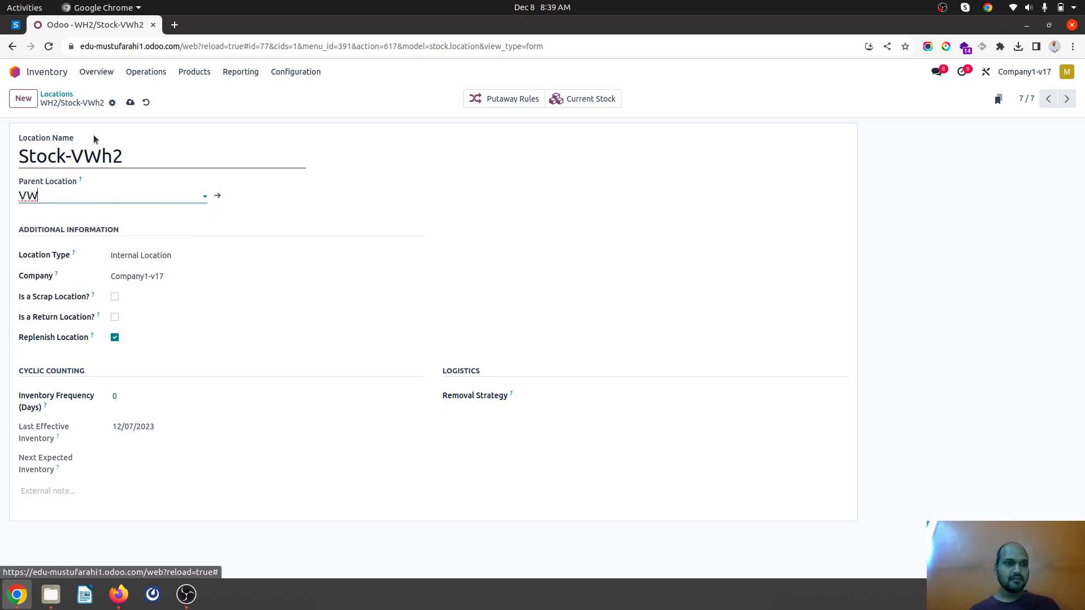
{"action": "left_click", "coordinate": [131, 102]}
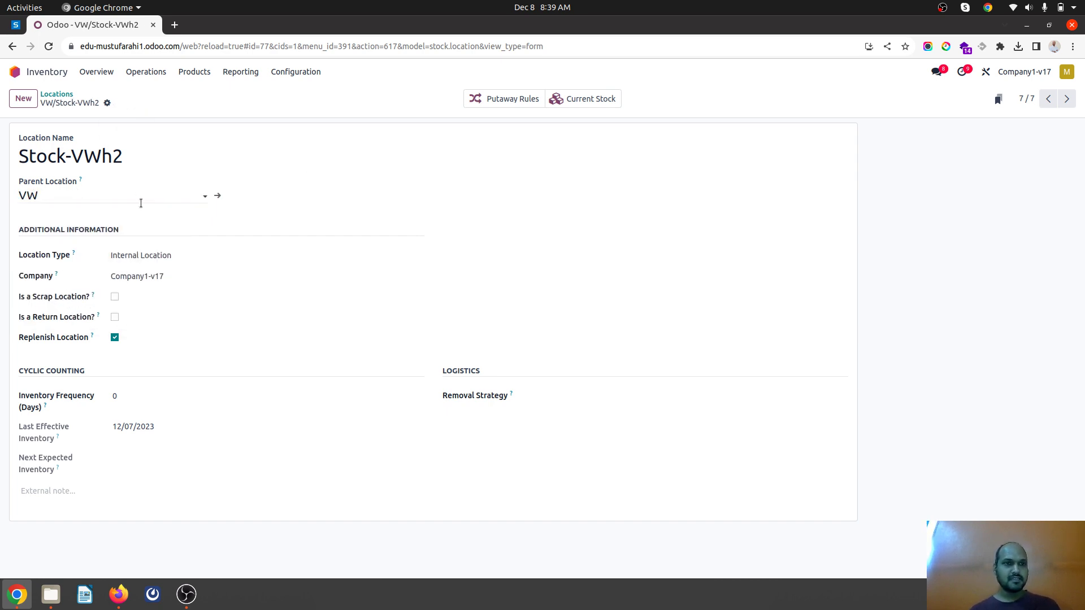
{"action": "left_click", "coordinate": [69, 94]}
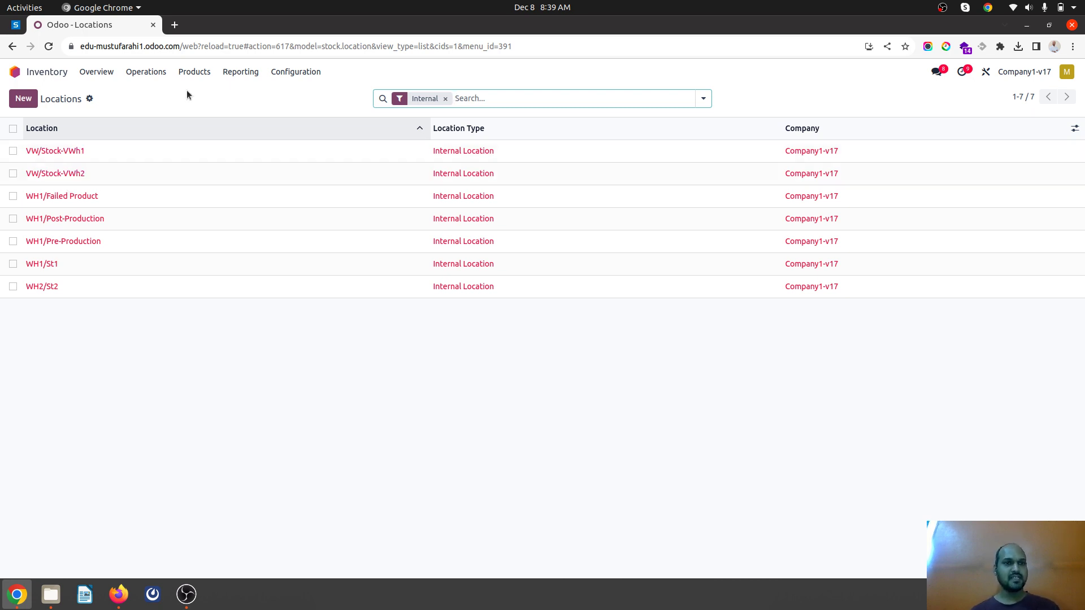
{"action": "left_click", "coordinate": [295, 72]}
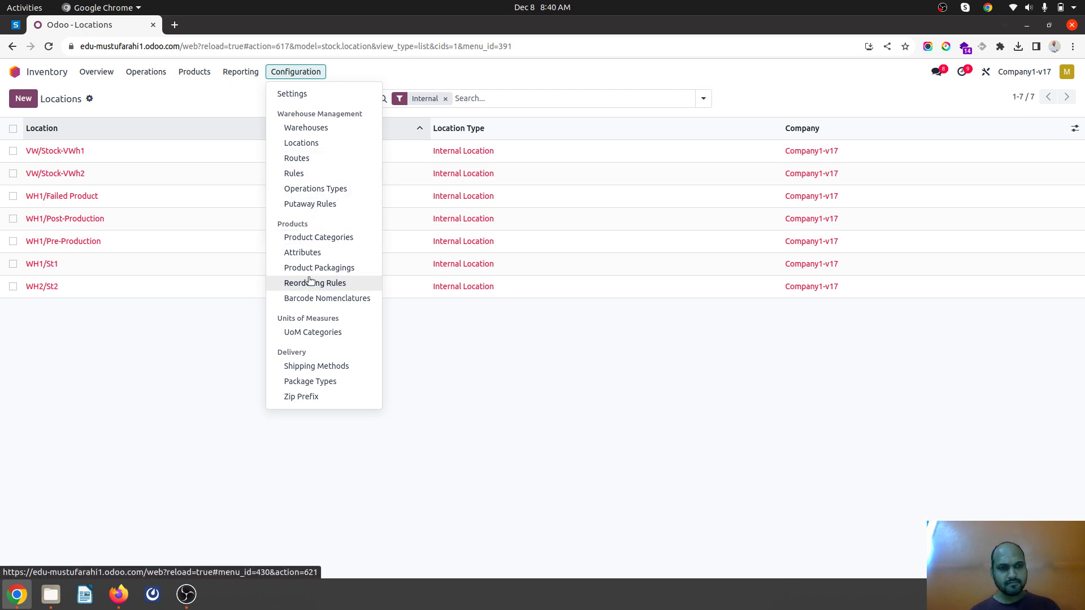
{"action": "left_click", "coordinate": [191, 99]}
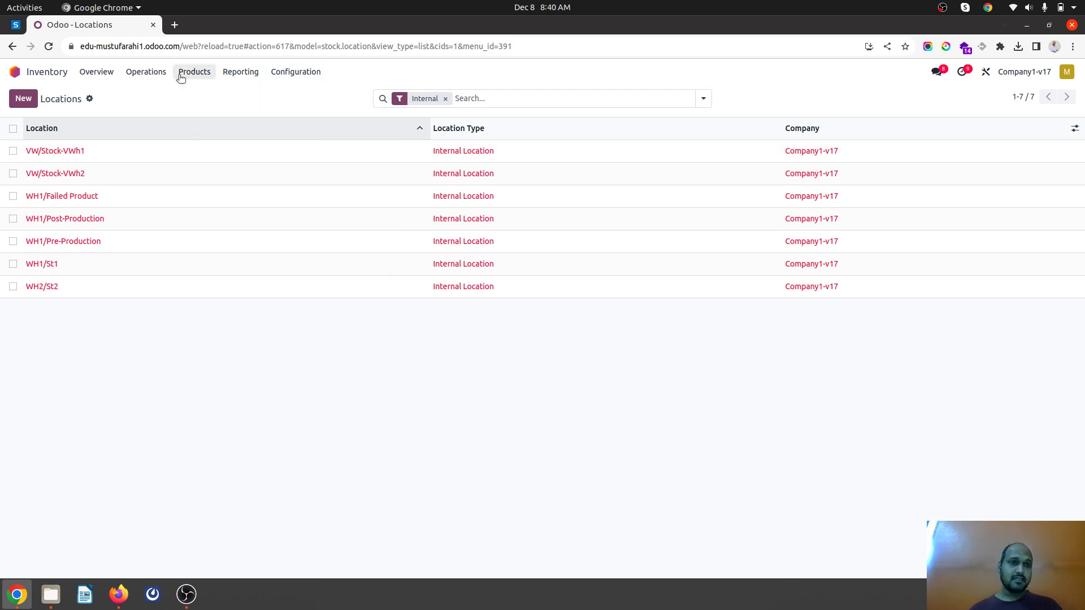
Examine the current stock of RM1 and RM2 in the VW/Stock-VWh1 location
{"action": "left_click", "coordinate": [130, 151]}
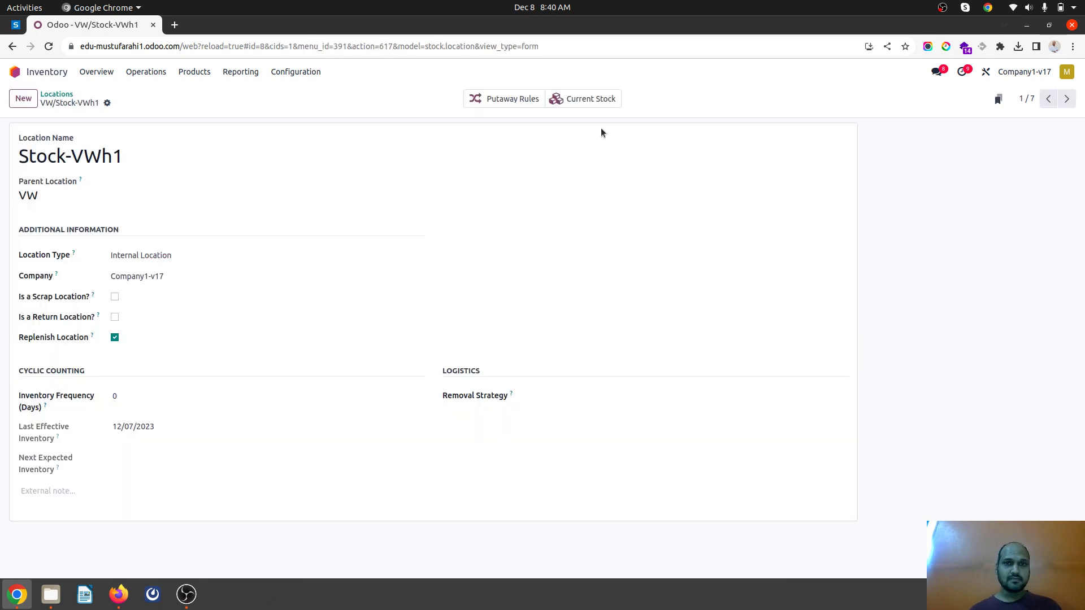
{"action": "left_click", "coordinate": [595, 99]}
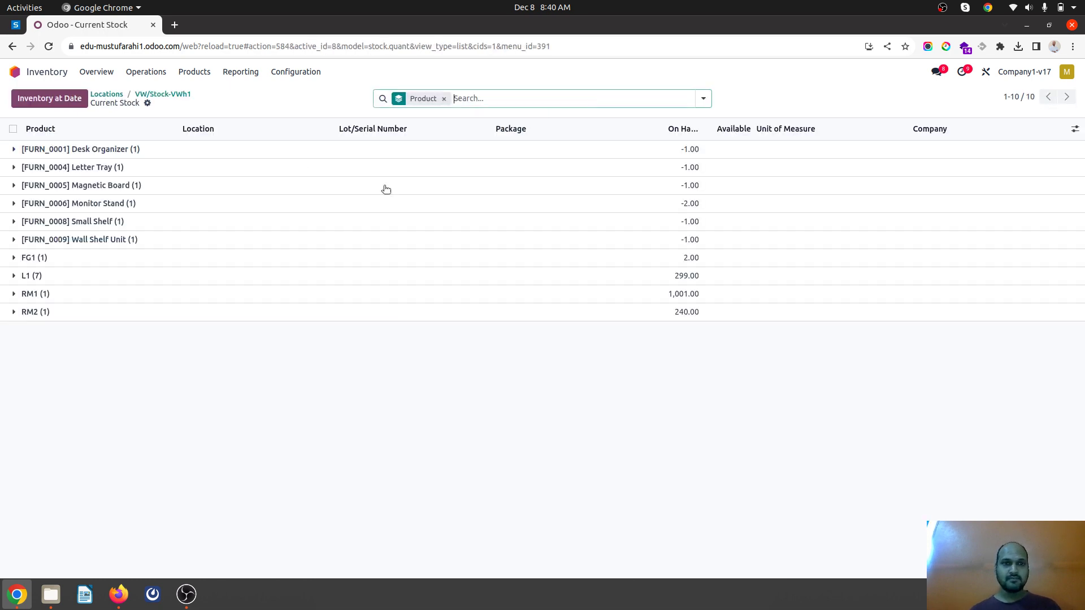
{"action": "left_click", "coordinate": [66, 294]}
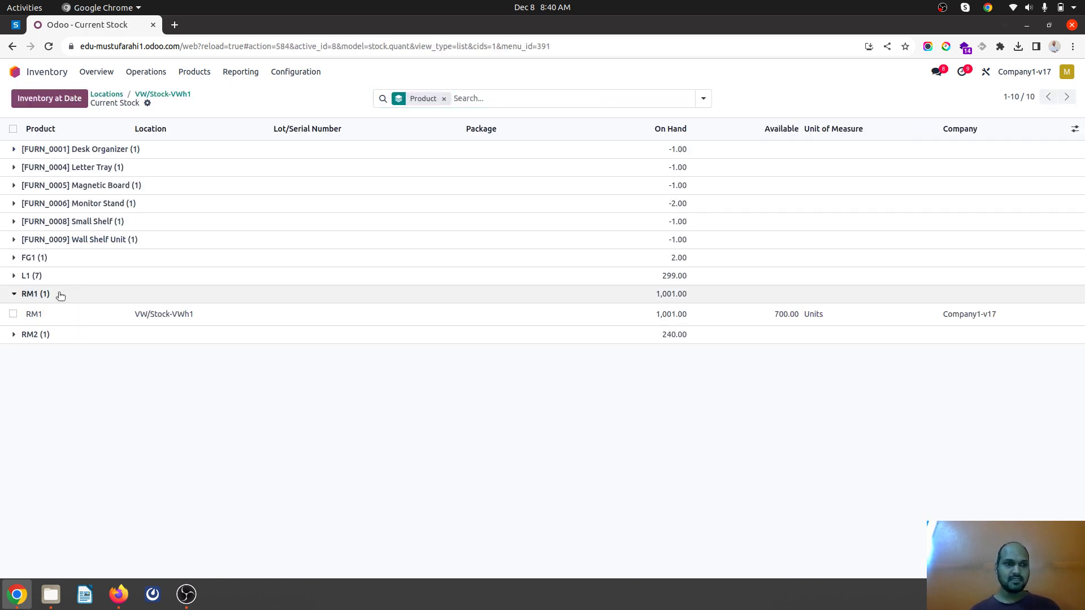
{"action": "left_click", "coordinate": [49, 334]}
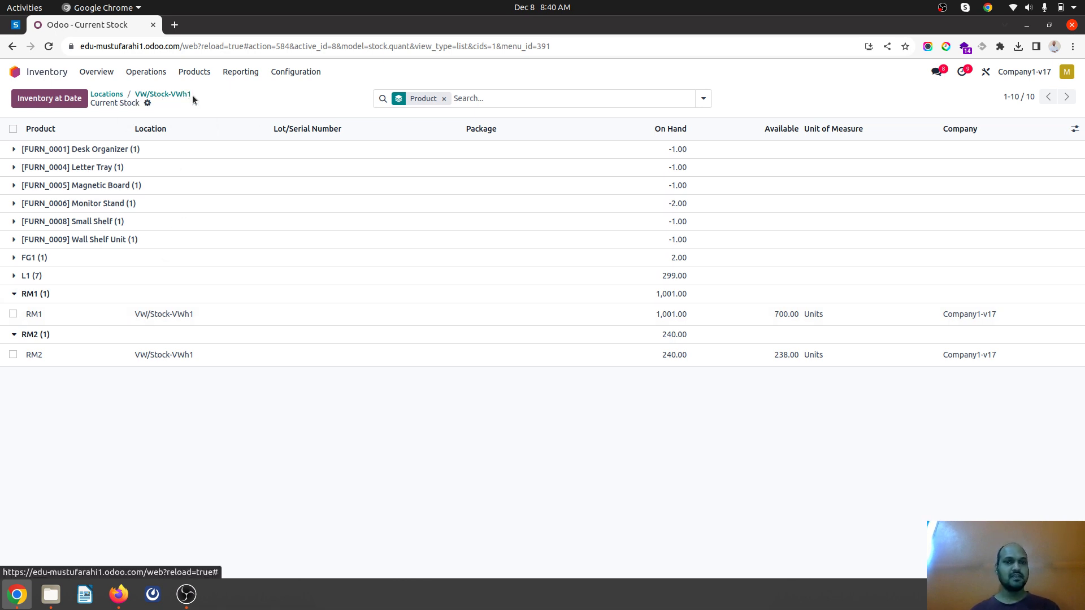
Examine the current stock of RM1 in the VW/Stock-VWh2 location
{"action": "left_click", "coordinate": [108, 95]}
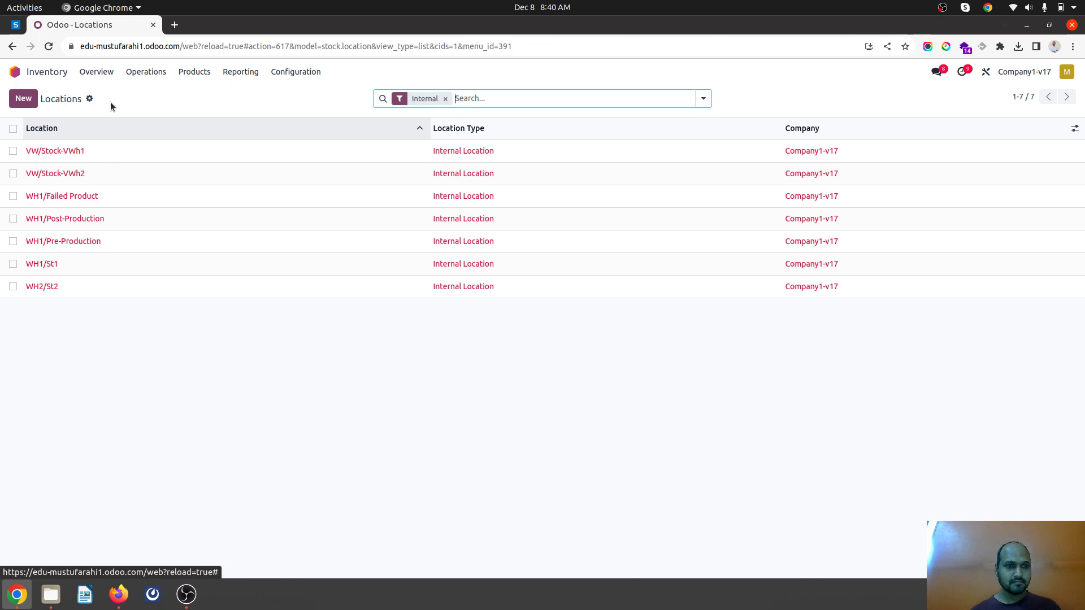
{"action": "left_click", "coordinate": [109, 176]}
{"action": "left_click", "coordinate": [586, 99]}
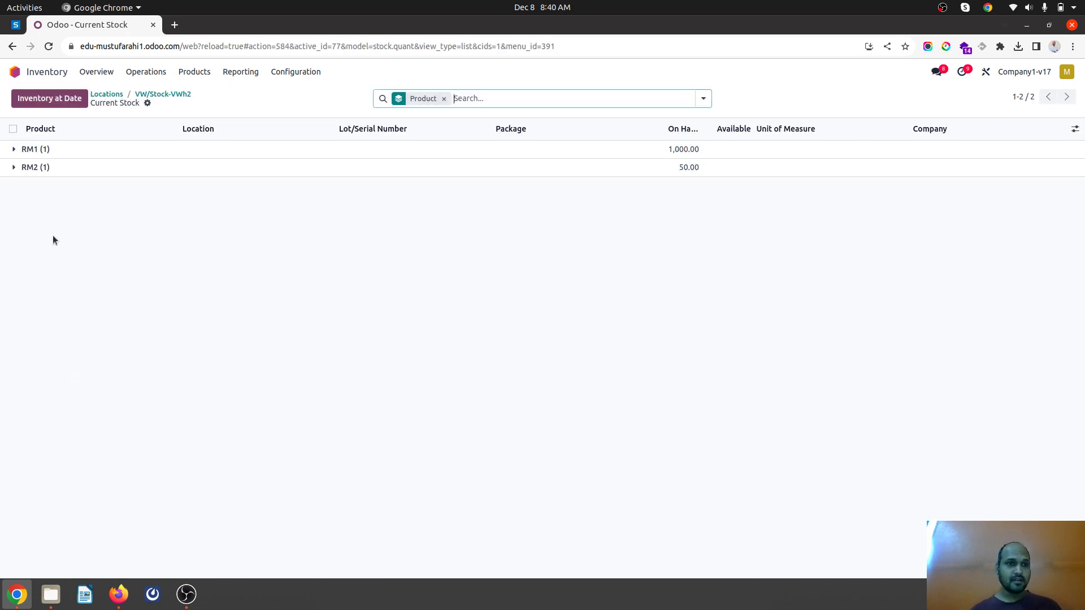
{"action": "left_click", "coordinate": [42, 150]}
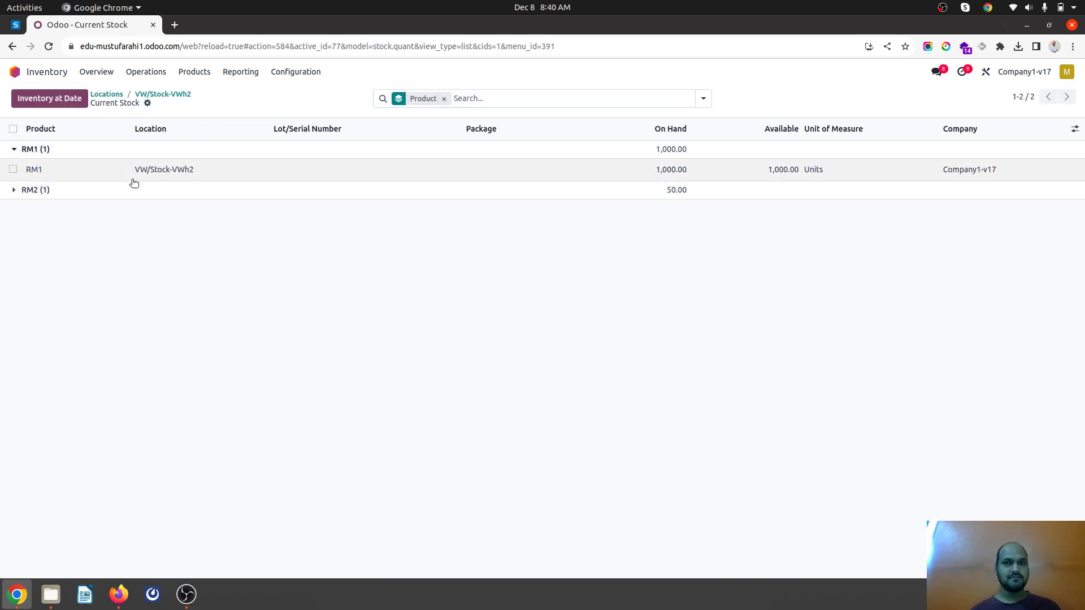
Switch to the Sales app and start a new quotation with Customer1 as the customer
{"action": "left_click", "coordinate": [30, 70]}
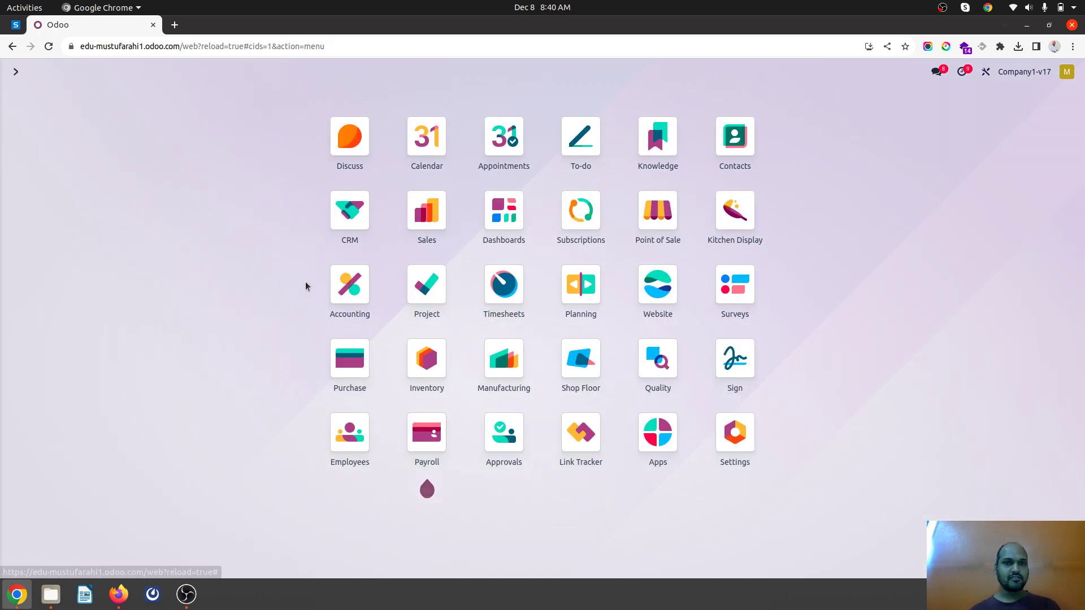
{"action": "type", "text": "sale"}
{"action": "key", "text": "Return"}
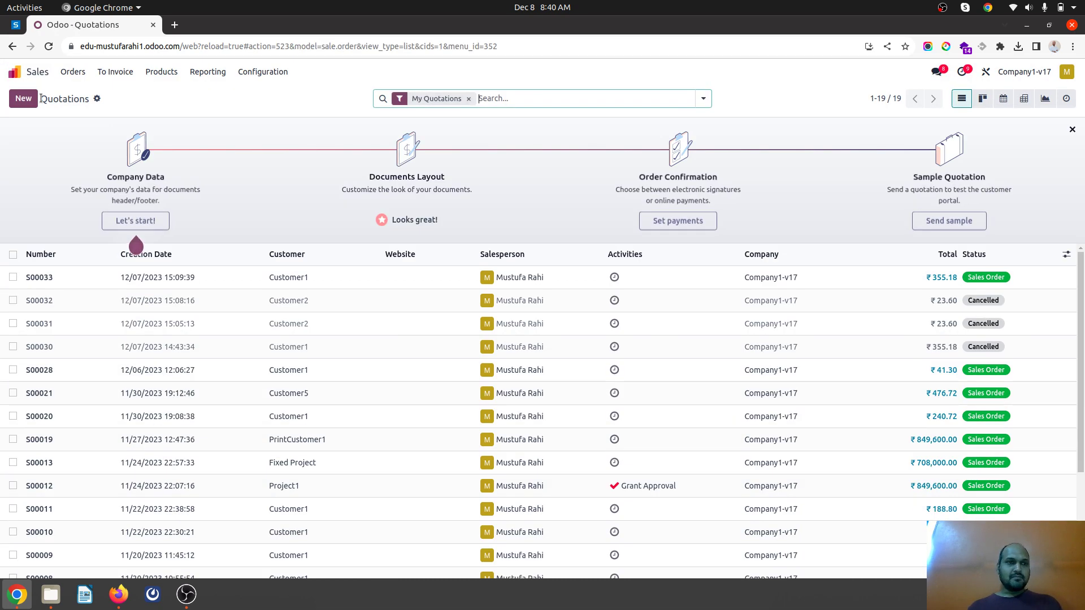
{"action": "left_click", "coordinate": [23, 99]}
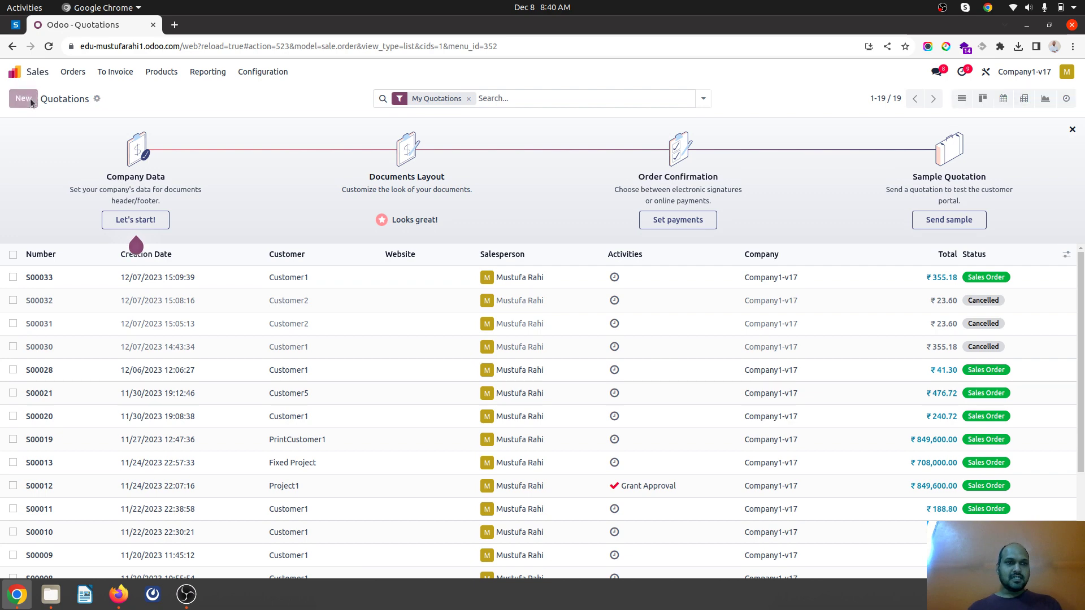
{"action": "left_click", "coordinate": [179, 193]}
{"action": "left_click", "coordinate": [172, 213]}
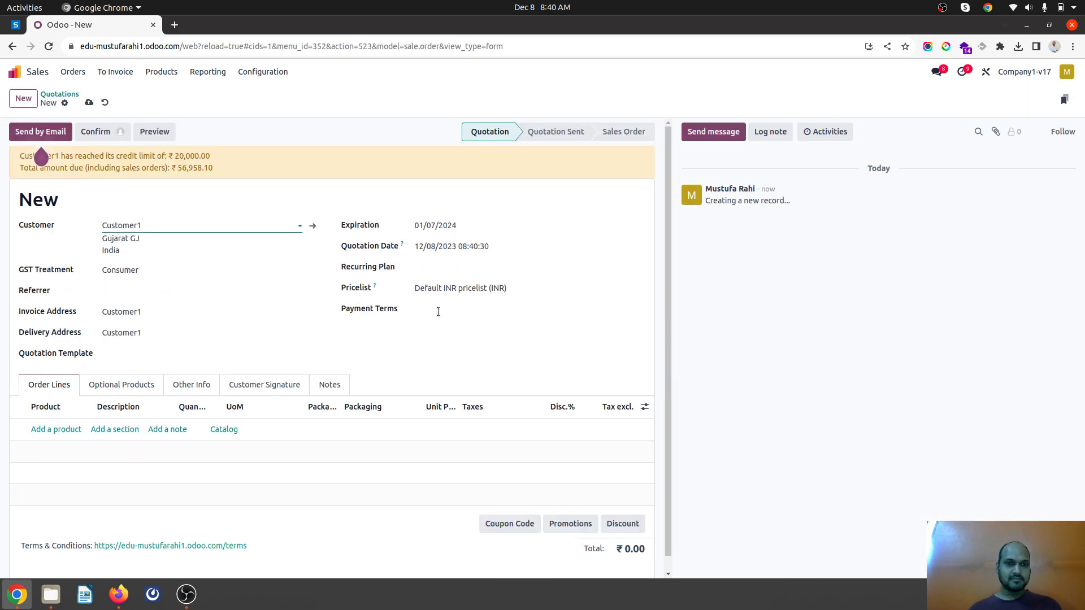
Set the delivery warehouse of the quotation to VirtualWarehouse
{"action": "left_click", "coordinate": [189, 390]}
{"action": "scroll", "coordinate": [190, 404], "scroll_direction": "down", "scroll_amount": 4}
{"action": "left_click", "coordinate": [148, 444]}
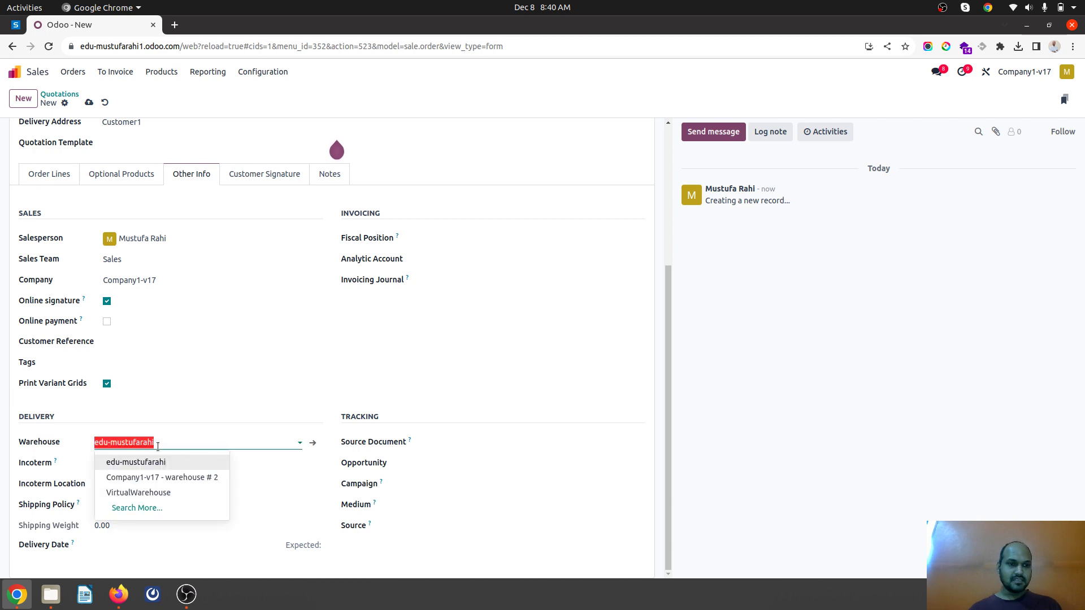
{"action": "left_click", "coordinate": [160, 496]}
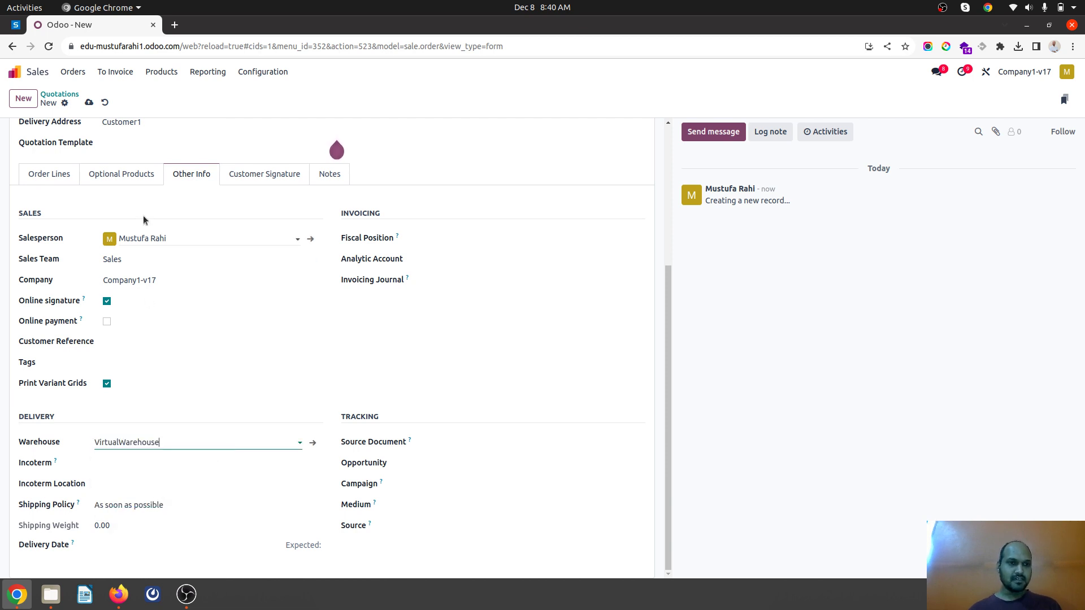
Add the product RM1 as an order line of the quotation
{"action": "left_click", "coordinate": [56, 174]}
{"action": "left_click", "coordinate": [56, 414]}
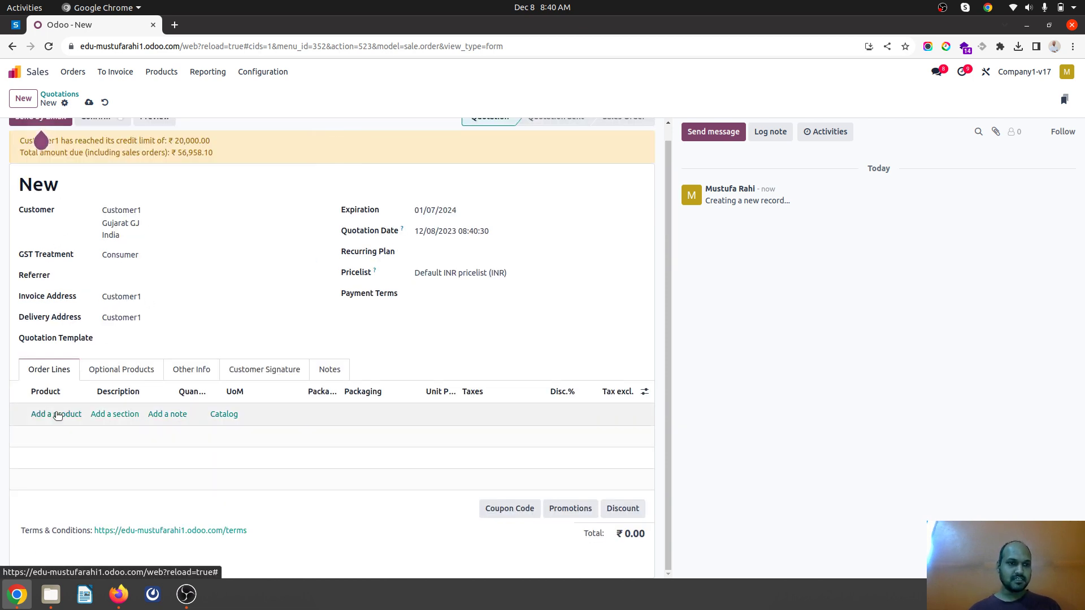
{"action": "type", "text": "rm1"}
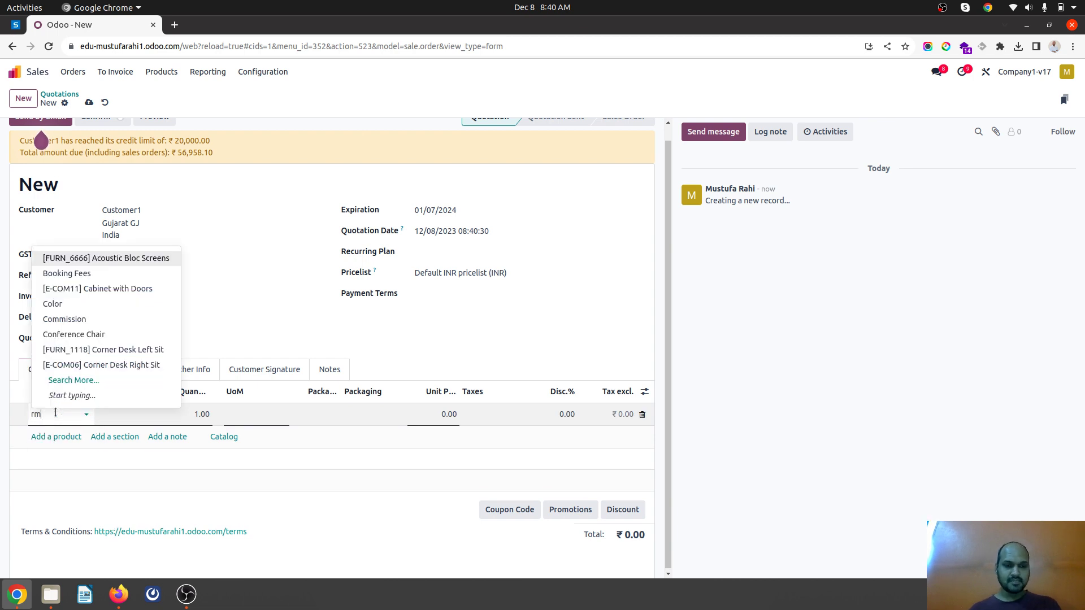
{"action": "left_click", "coordinate": [64, 433]}
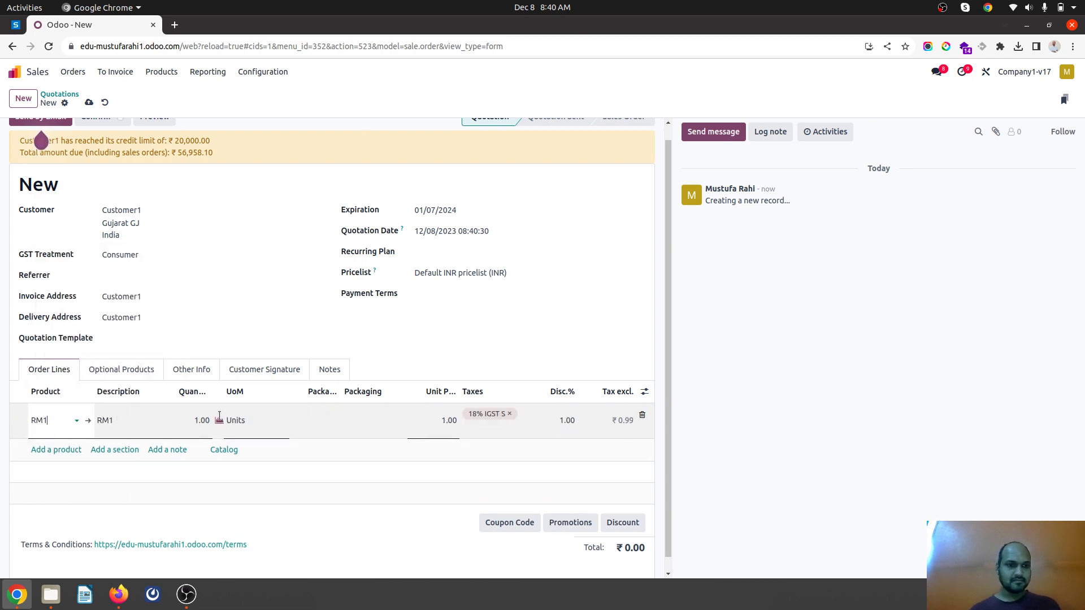
Examine RM1's availability and forecasted report for VirtualWarehouse and the first listed warehouse, and return to the quotation
{"action": "left_click", "coordinate": [220, 422]}
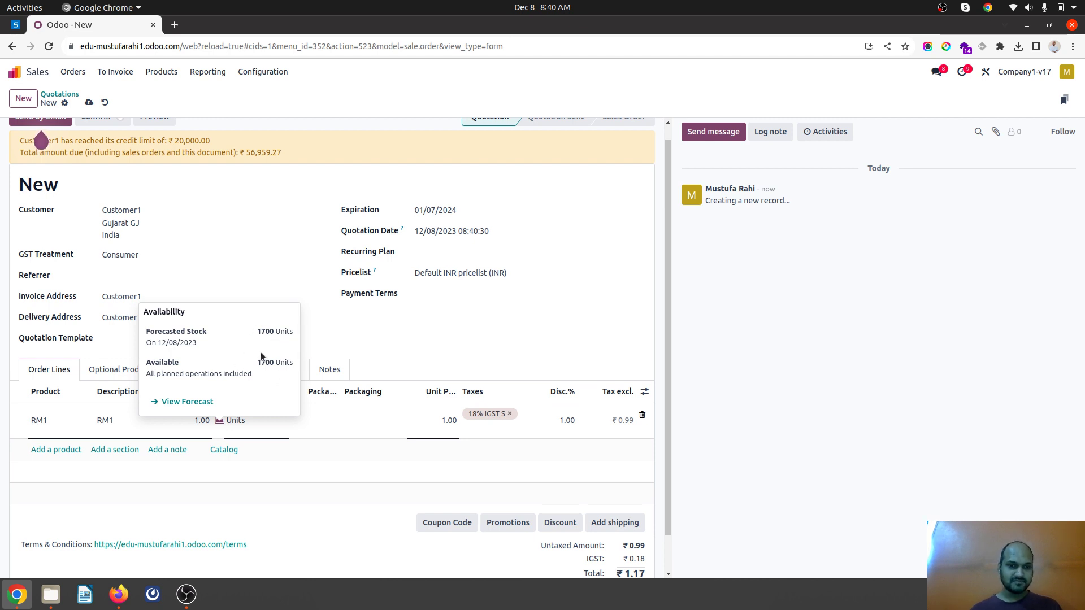
{"action": "left_click", "coordinate": [189, 402]}
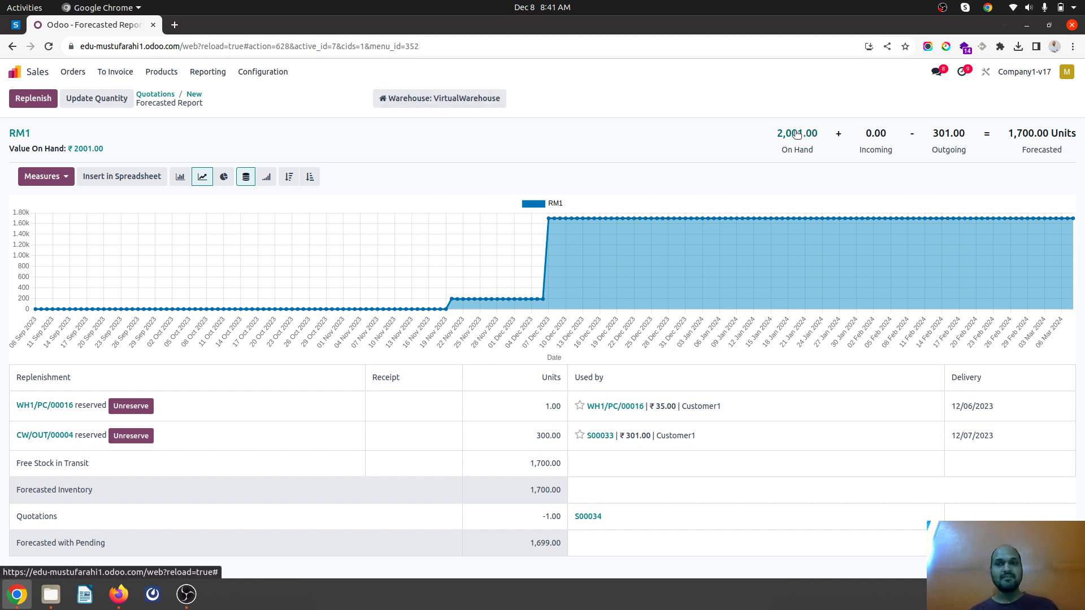
{"action": "left_click", "coordinate": [412, 104]}
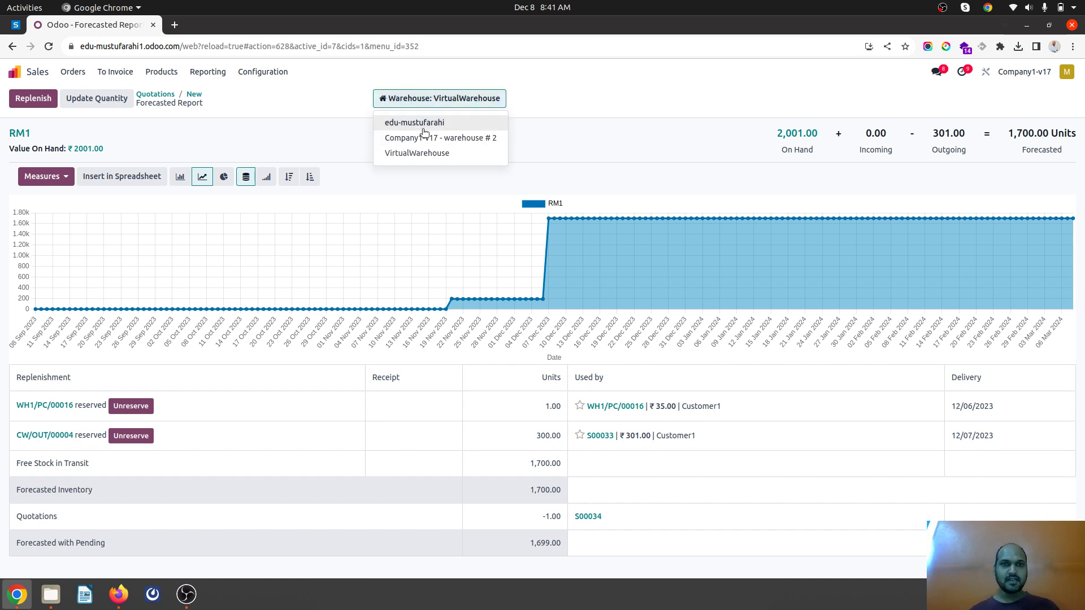
{"action": "left_click", "coordinate": [425, 123]}
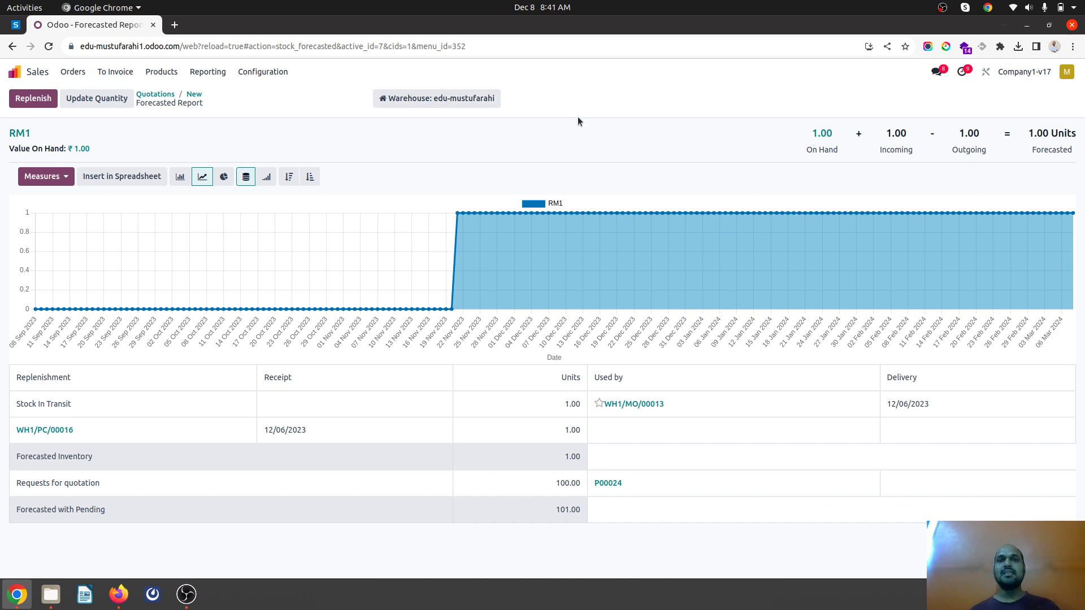
{"action": "left_click", "coordinate": [481, 100]}
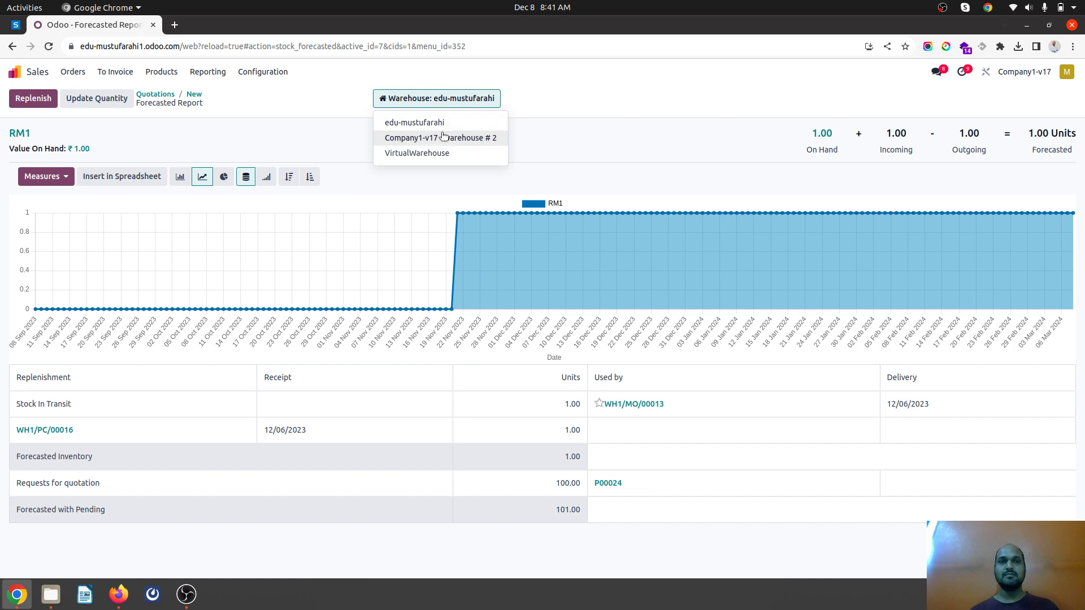
{"action": "left_click", "coordinate": [435, 155]}
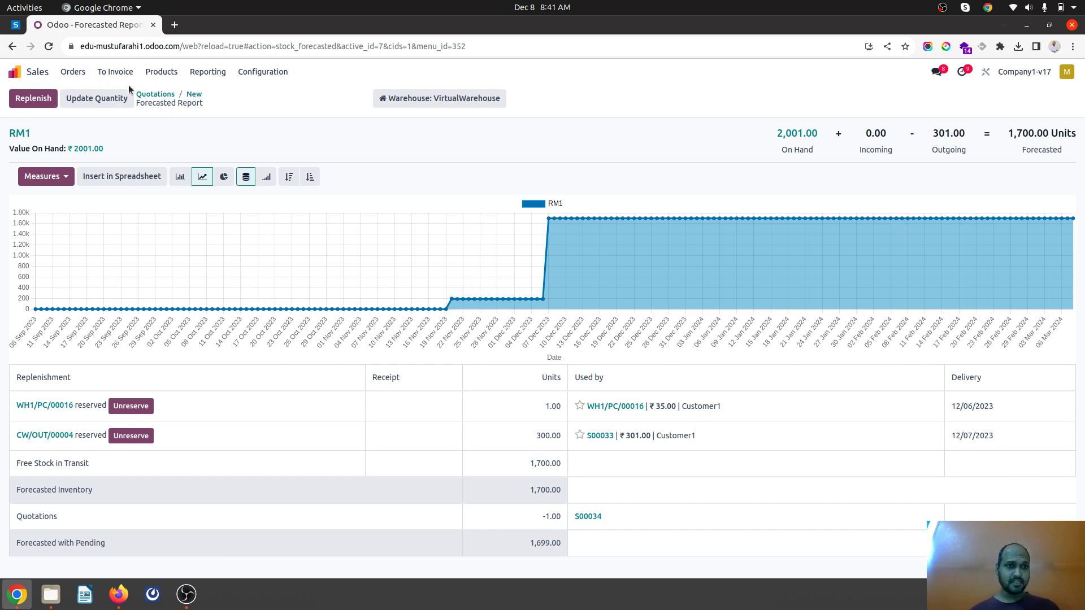
{"action": "left_click", "coordinate": [193, 95]}
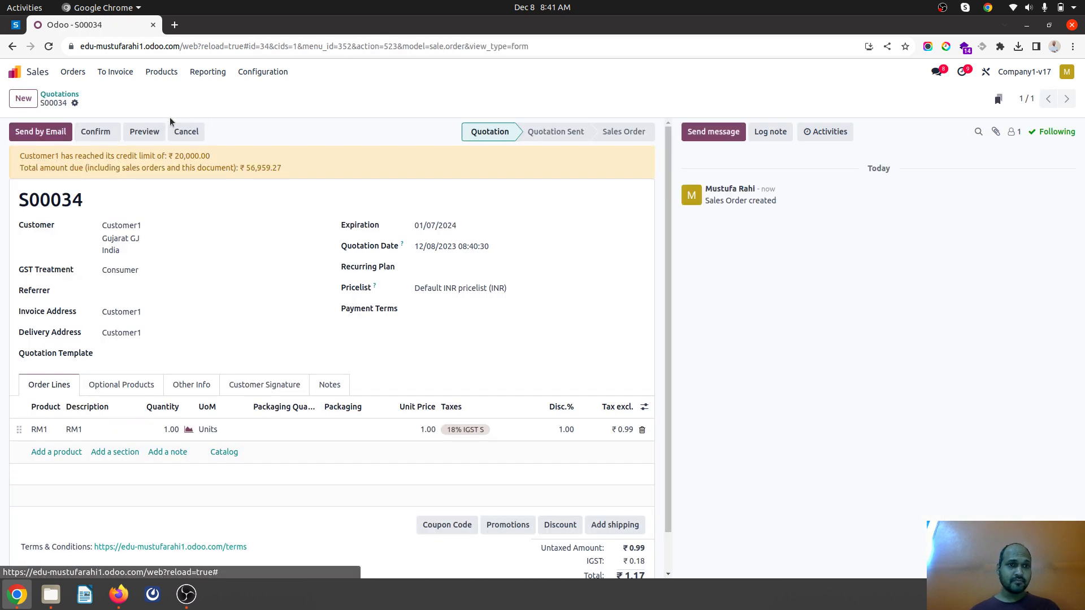
Set the RM1 order line quantity to 1,100 units, save the quotation and confirm it as a sales order
{"action": "left_click", "coordinate": [169, 431]}
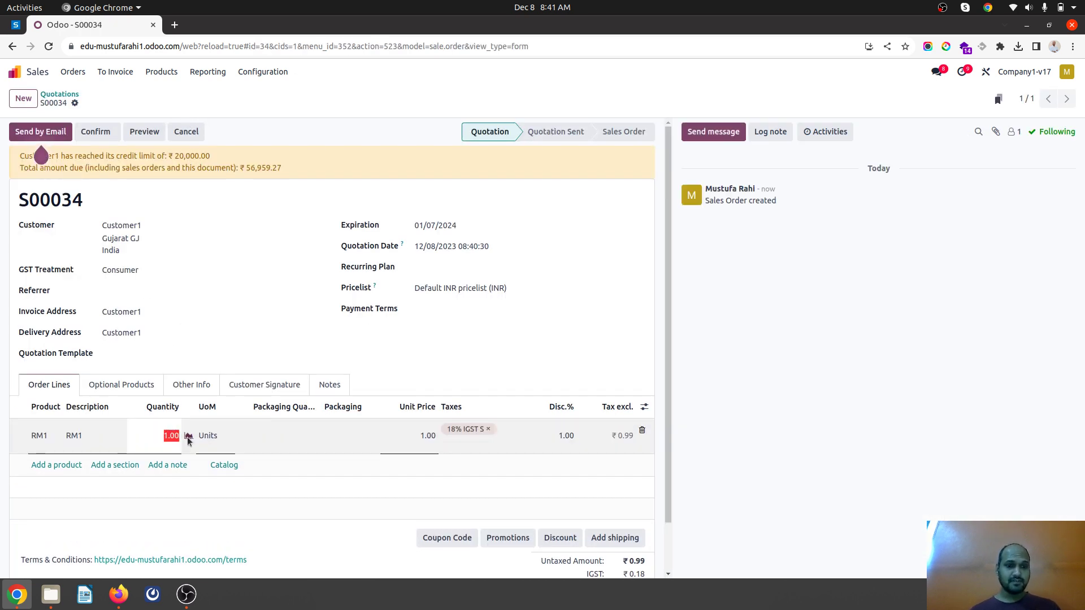
{"action": "type", "text": "1100"}
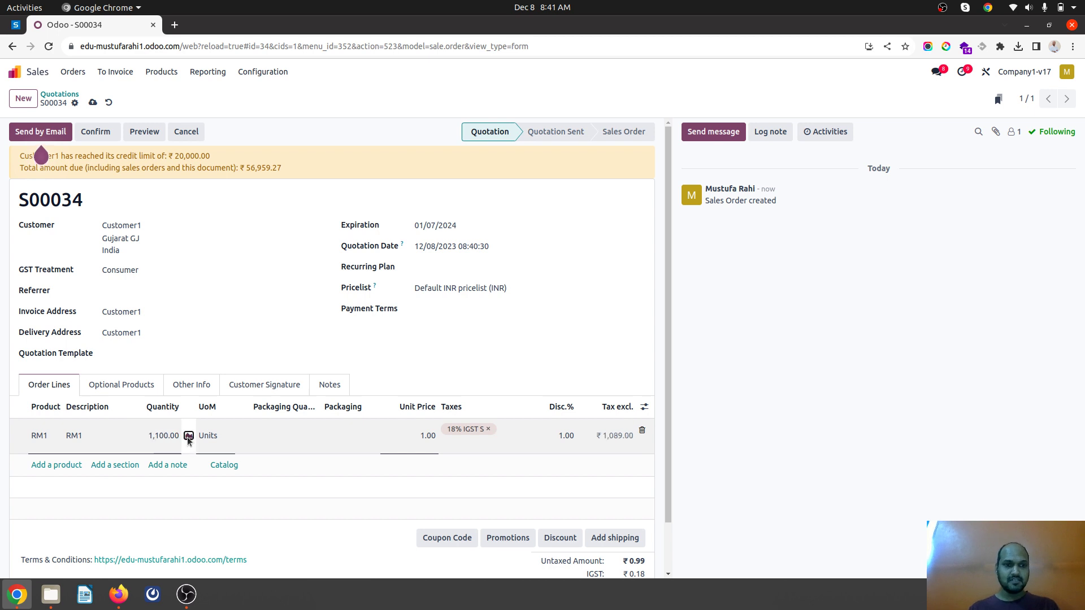
{"action": "left_click", "coordinate": [142, 185]}
{"action": "left_click", "coordinate": [93, 102]}
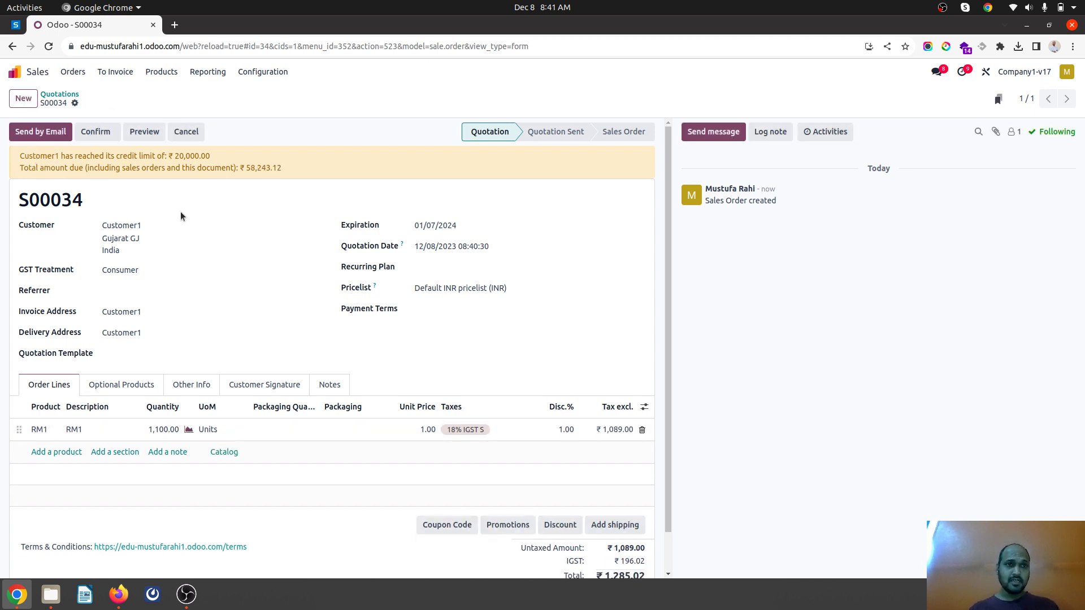
{"action": "left_click", "coordinate": [100, 133]}
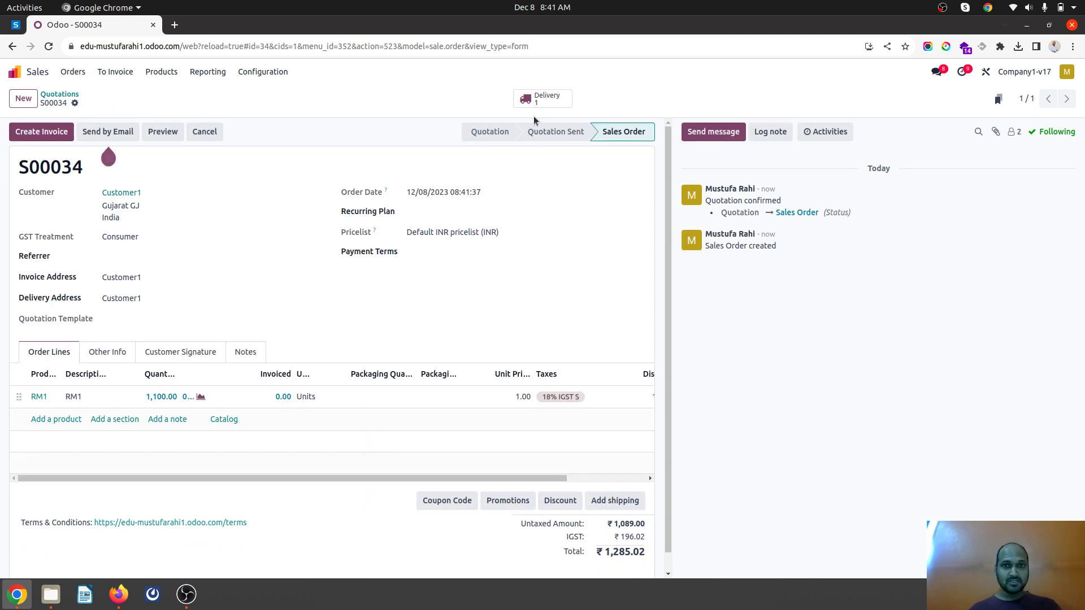
Open the sales order's delivery and inspect the pick locations in the RM1 stock move, discarding the dialog
{"action": "left_click", "coordinate": [552, 105]}
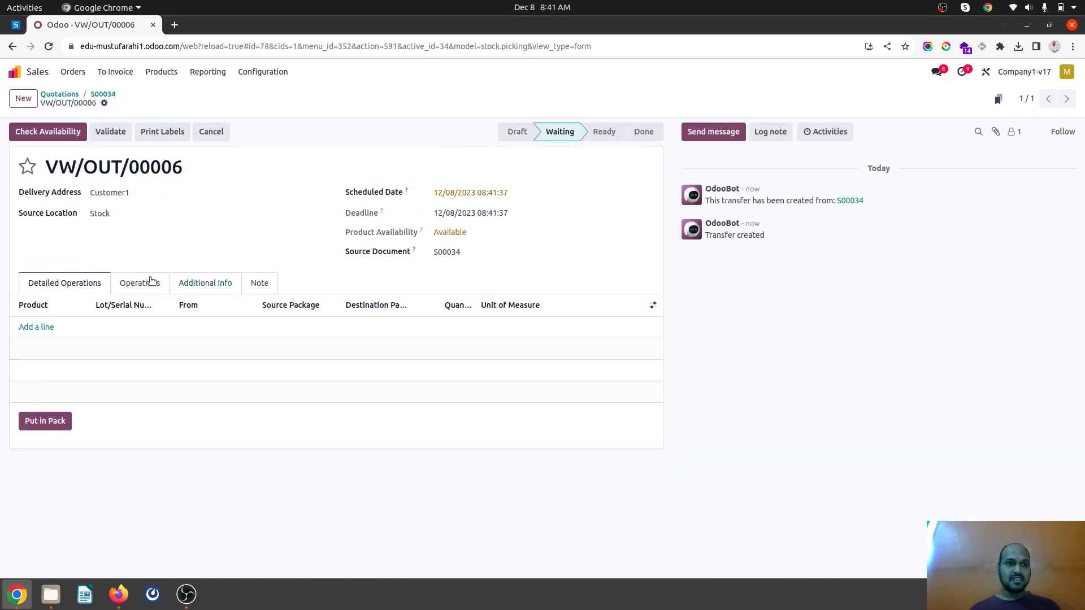
{"action": "left_click", "coordinate": [149, 281]}
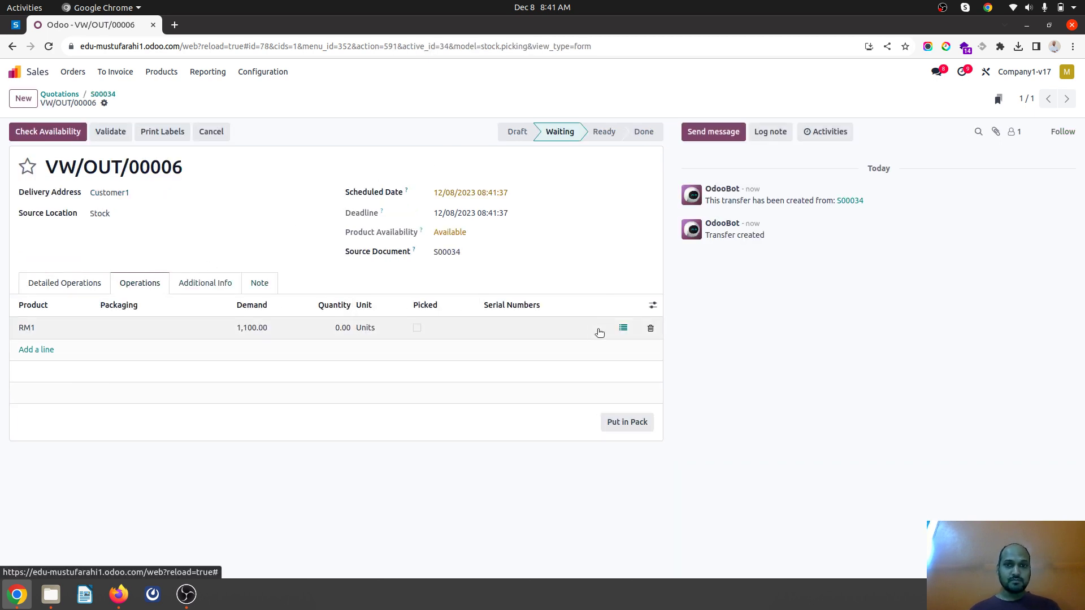
{"action": "left_click", "coordinate": [623, 328]}
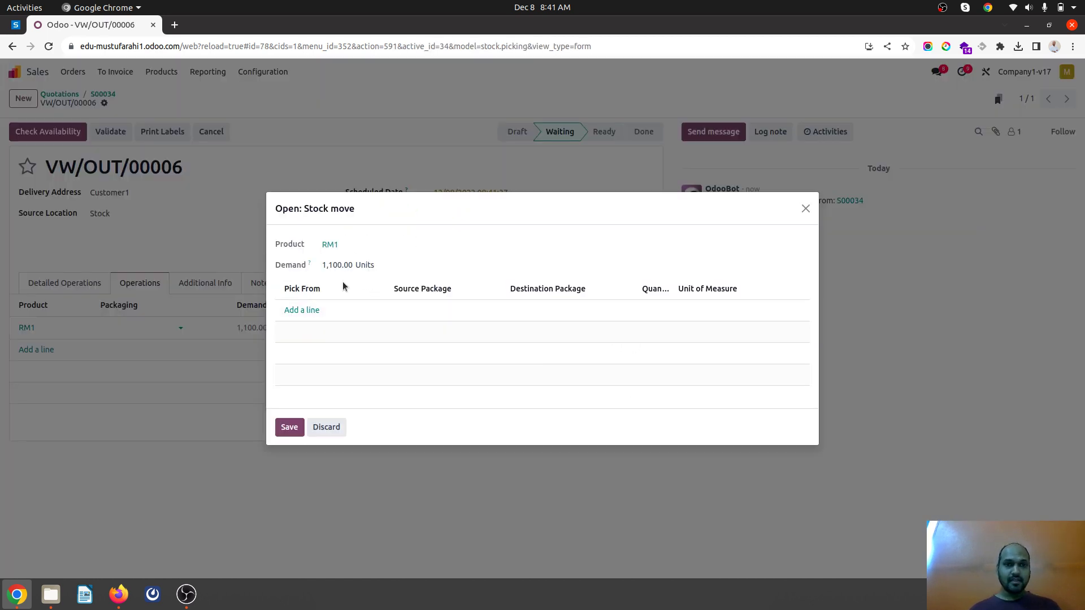
{"action": "left_click", "coordinate": [326, 427]}
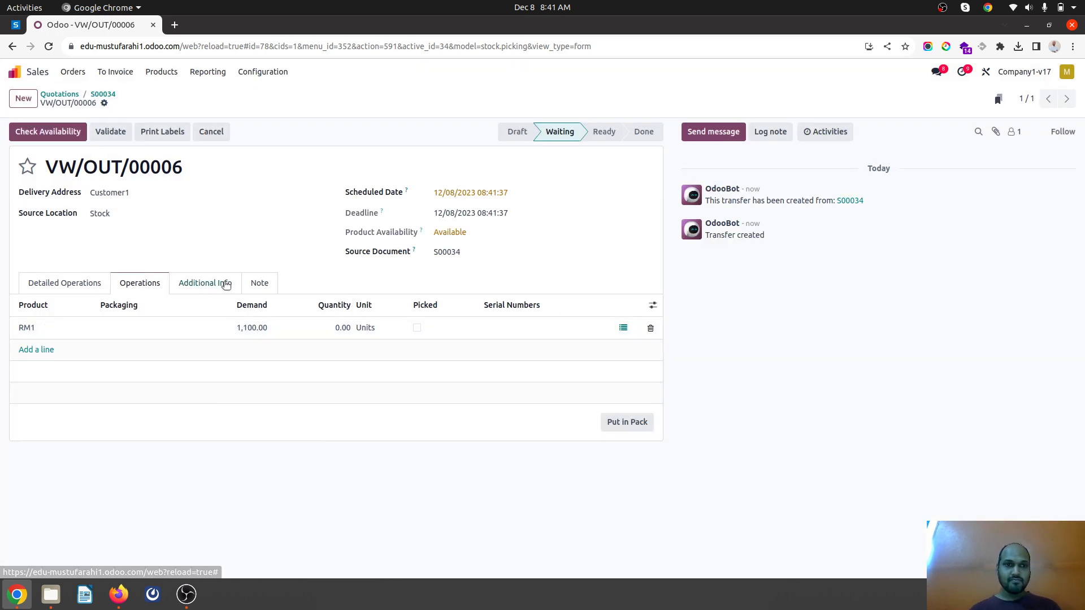
Set the delivery's source location to VW, save it and check the product availability
{"action": "left_click", "coordinate": [134, 213]}
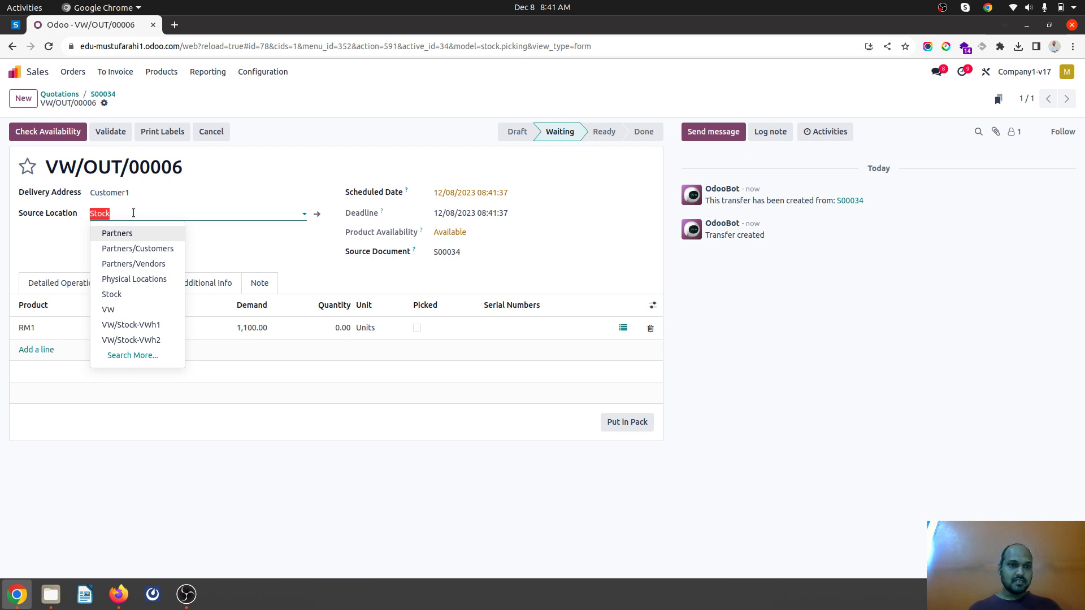
{"action": "left_click", "coordinate": [141, 307]}
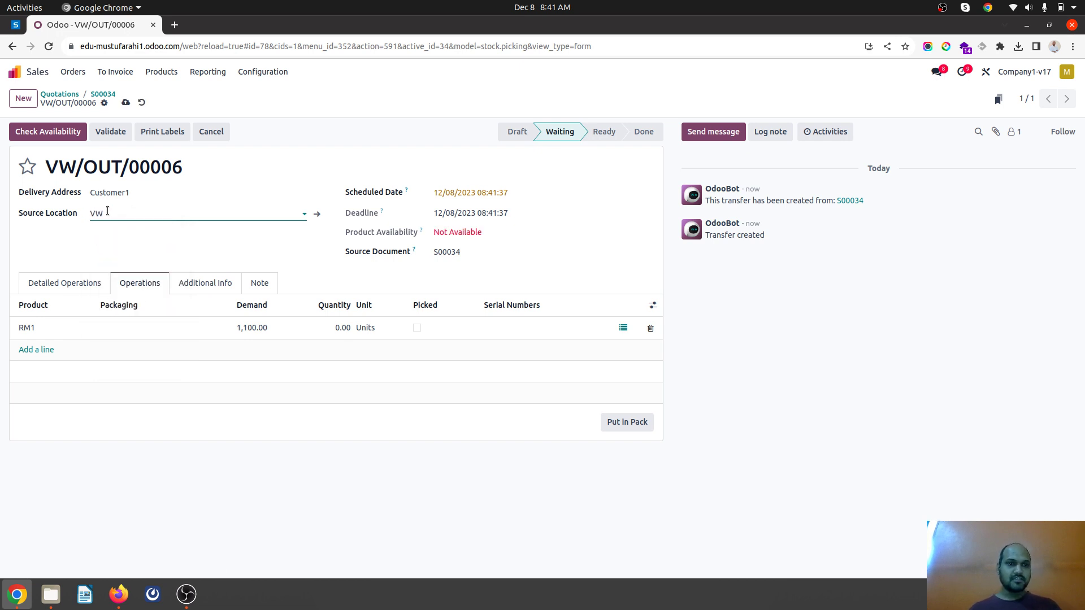
{"action": "left_click", "coordinate": [125, 102]}
{"action": "left_click", "coordinate": [29, 133]}
Review the locations and quantities RM1 is picked from in the delivery's detailed operations, and validate the delivery
{"action": "left_click", "coordinate": [623, 330]}
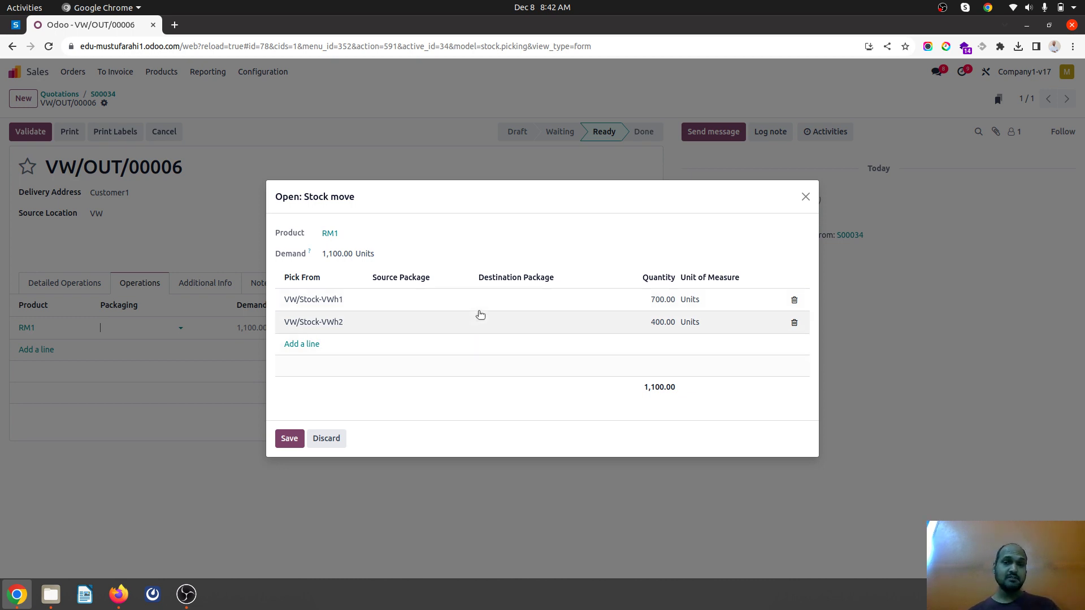
{"action": "left_click", "coordinate": [325, 439]}
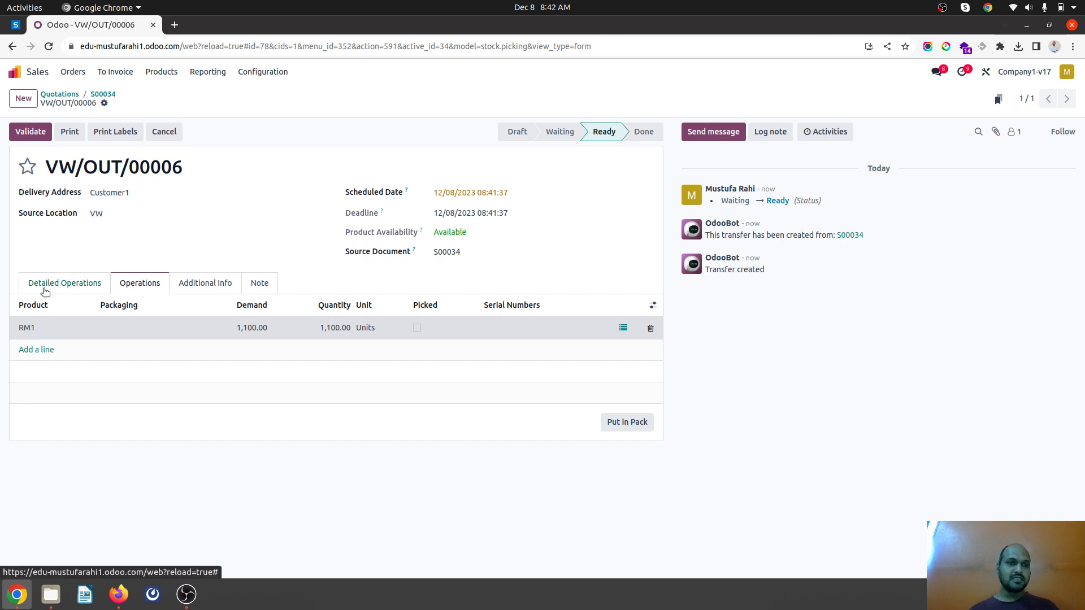
{"action": "left_click", "coordinate": [41, 286]}
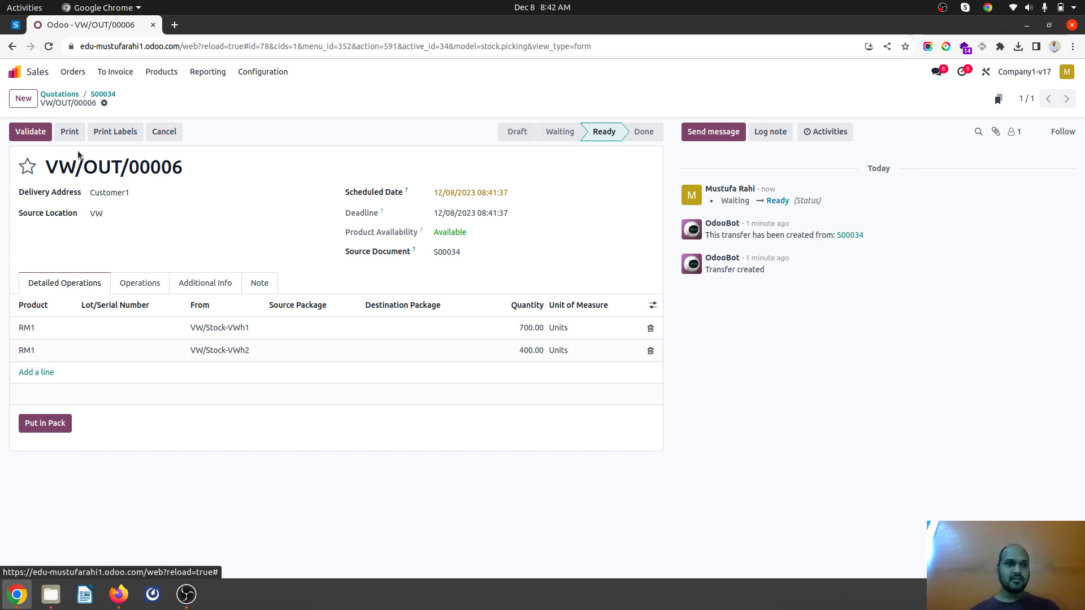
{"action": "left_click", "coordinate": [33, 132]}
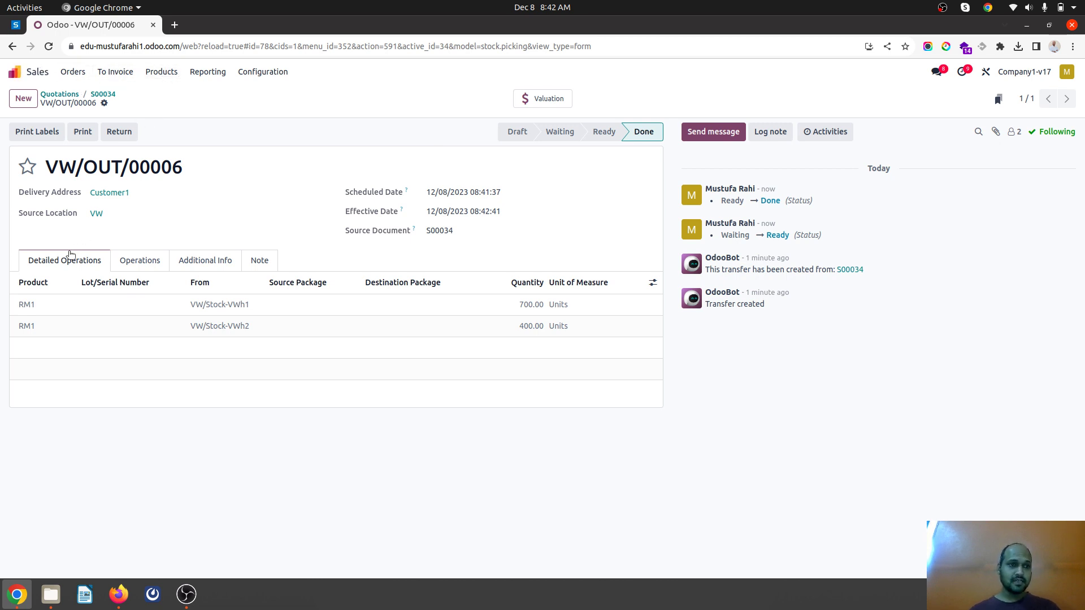
Search the sales products for rm1 and open the RM1 product record
{"action": "double_click", "coordinate": [26, 306]}
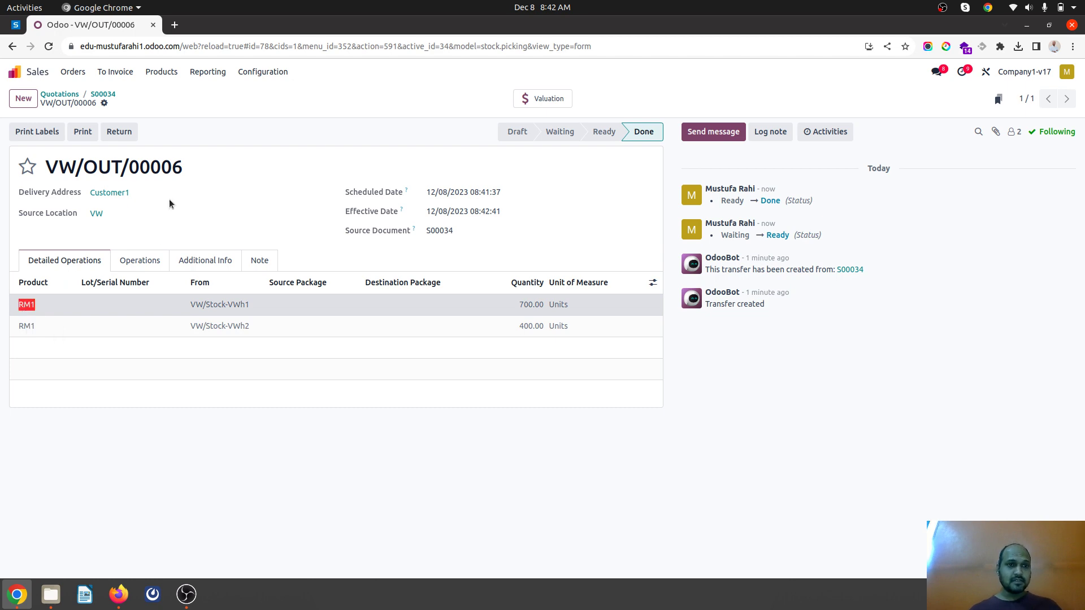
{"action": "left_click", "coordinate": [161, 72]}
{"action": "left_click", "coordinate": [158, 102]}
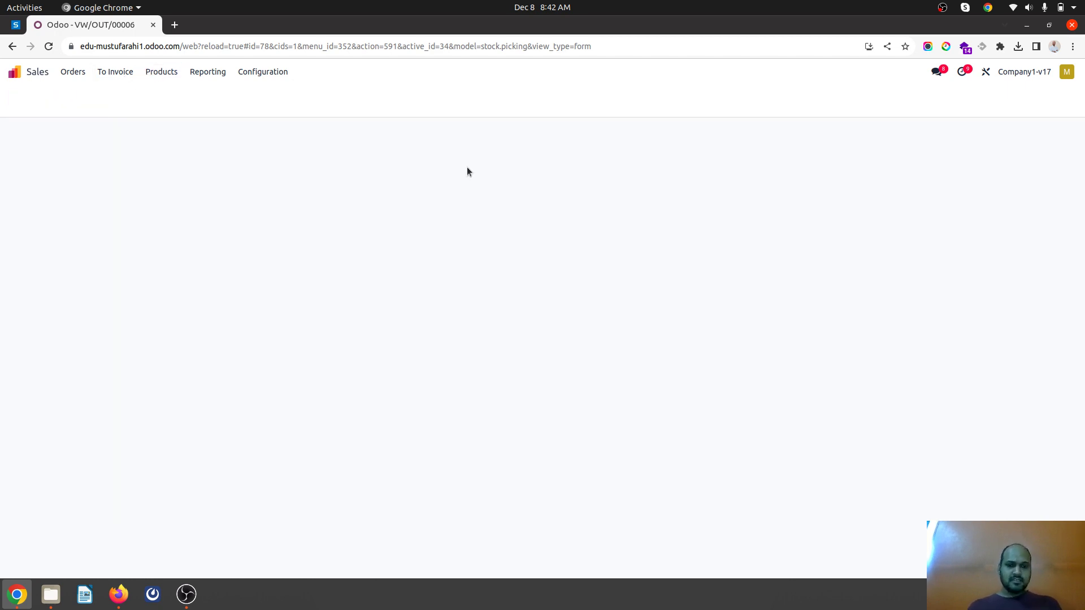
{"action": "type", "text": "rm1"}
{"action": "key", "text": "Return"}
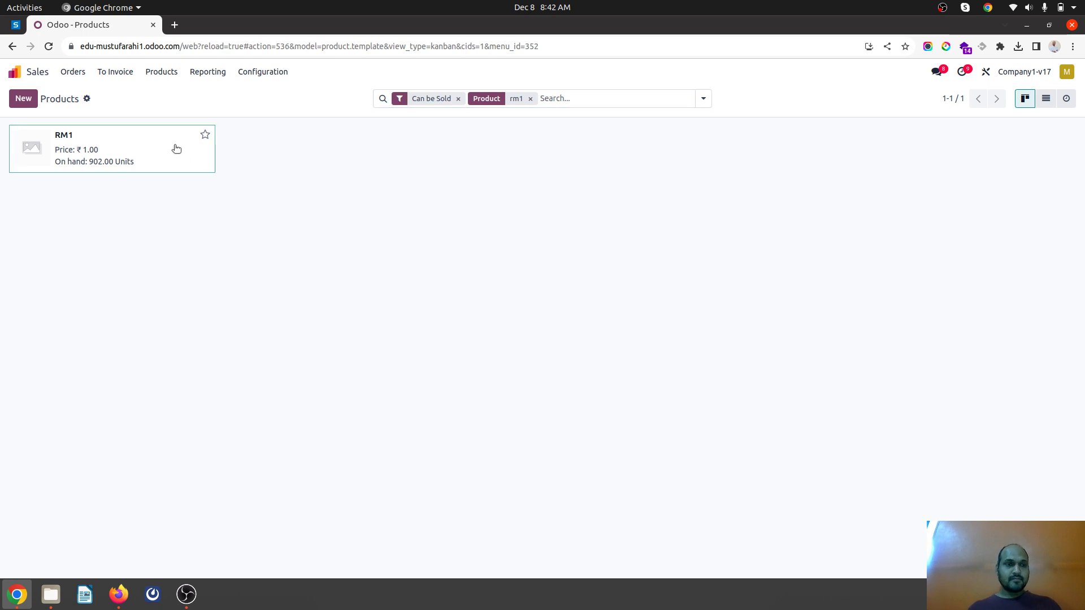
{"action": "left_click", "coordinate": [87, 151]}
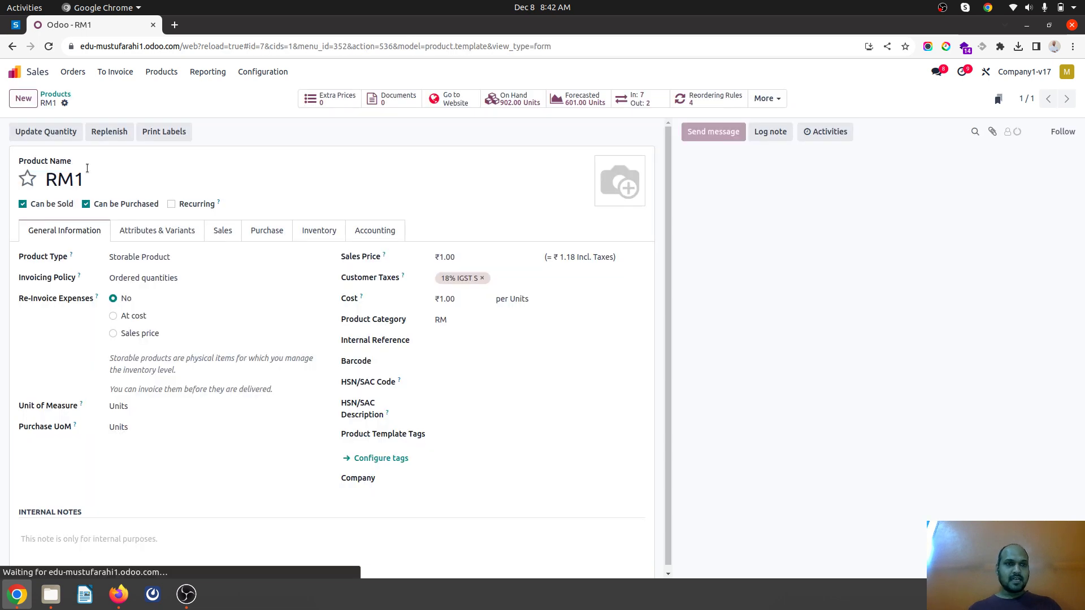
Examine the product's forecasted report for the warehouse VirtualWarehouse
{"action": "left_click", "coordinate": [557, 100]}
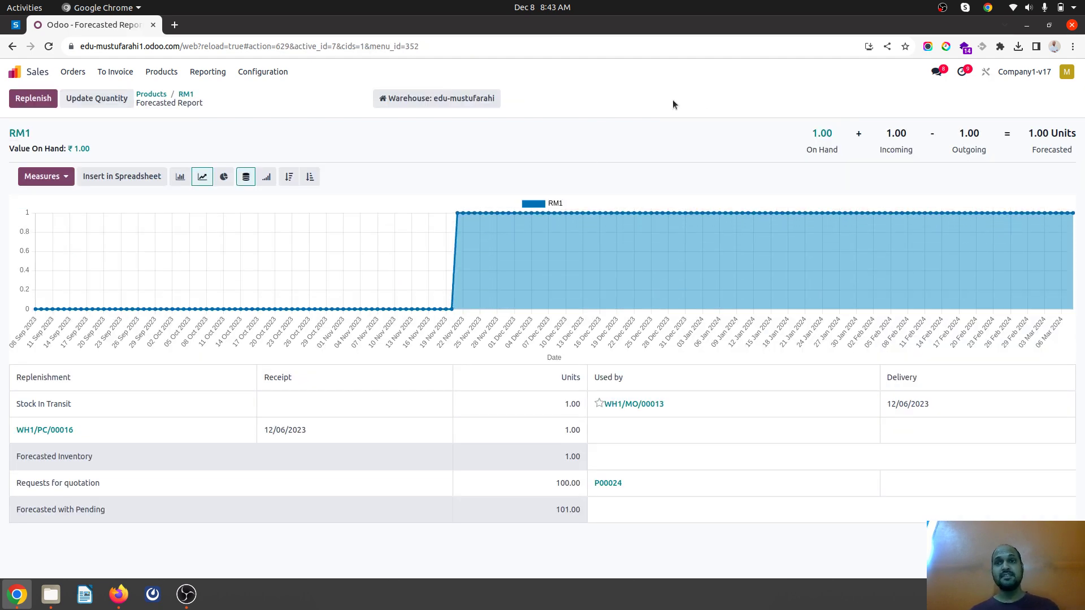
{"action": "left_click", "coordinate": [423, 104]}
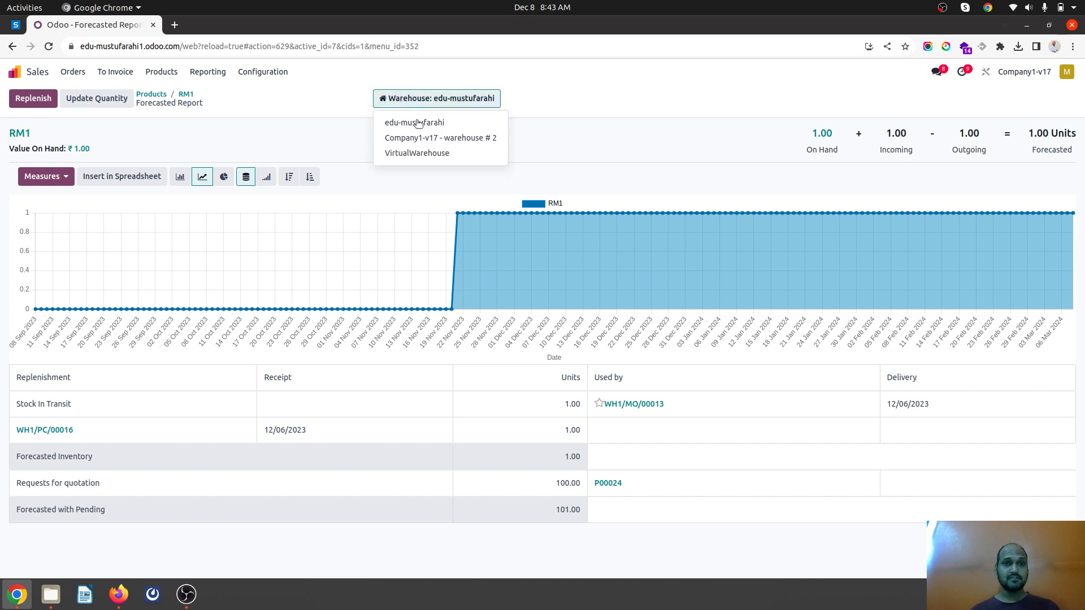
{"action": "left_click", "coordinate": [427, 154]}
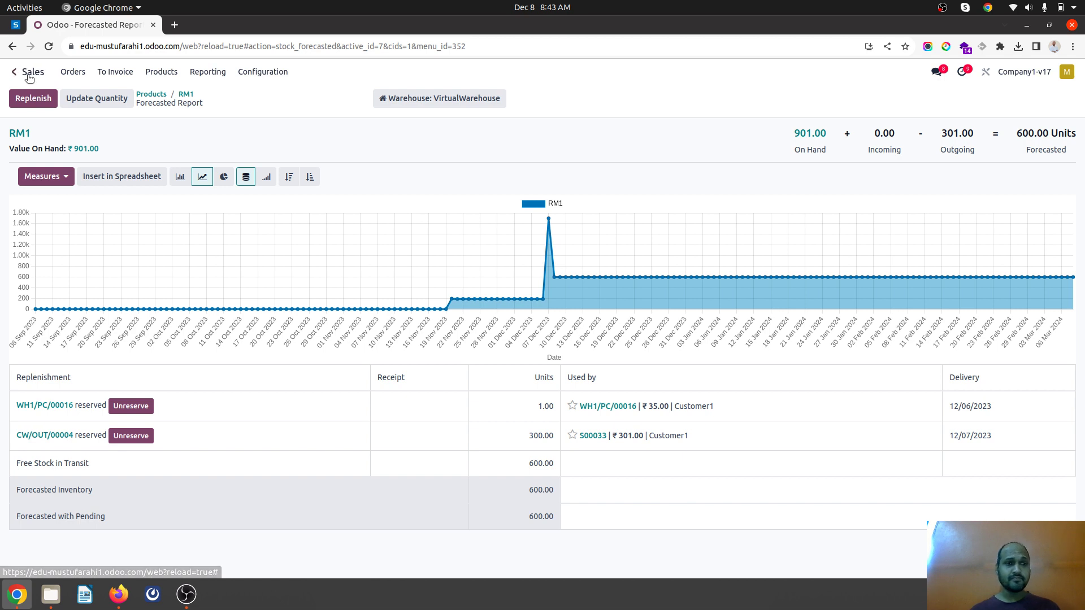
{"action": "left_click", "coordinate": [255, 72]}
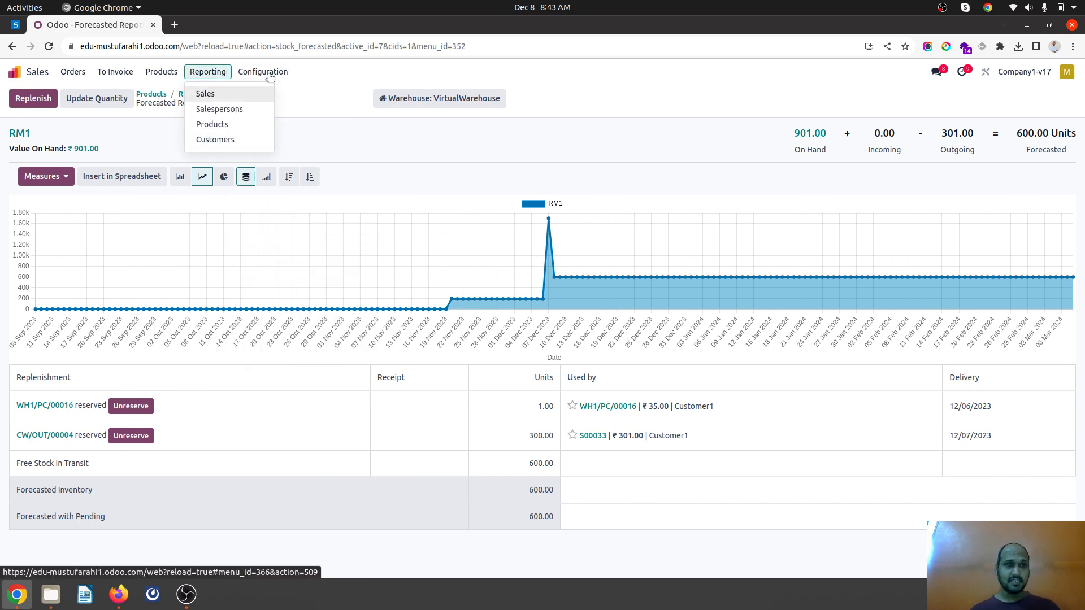
{"action": "mouse_move", "coordinate": [267, 73]}
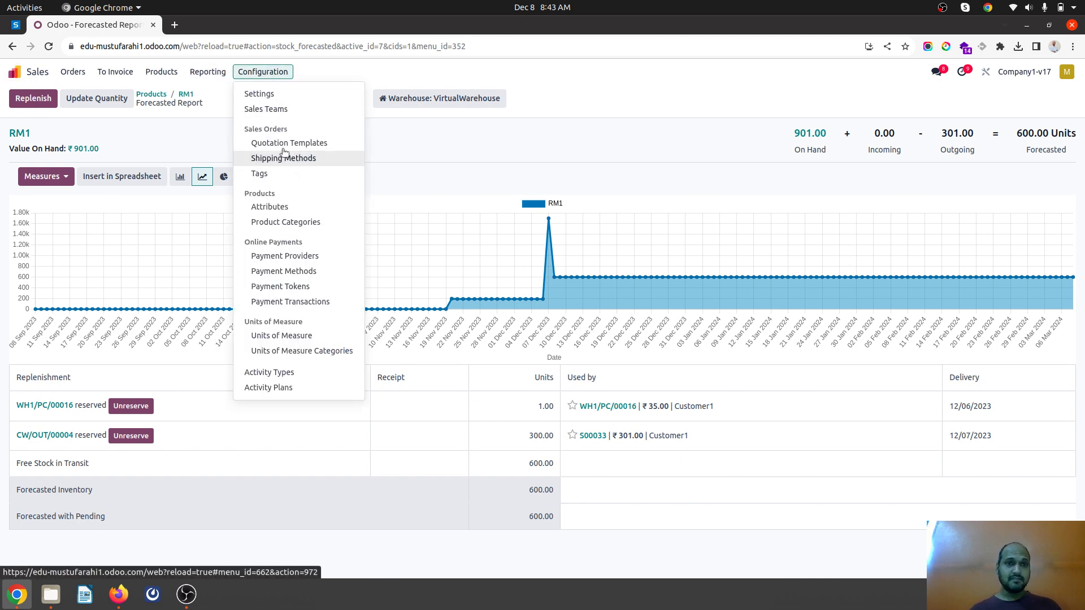
Search the apps for reor and open the Inventory reordering rules
{"action": "left_click", "coordinate": [14, 72]}
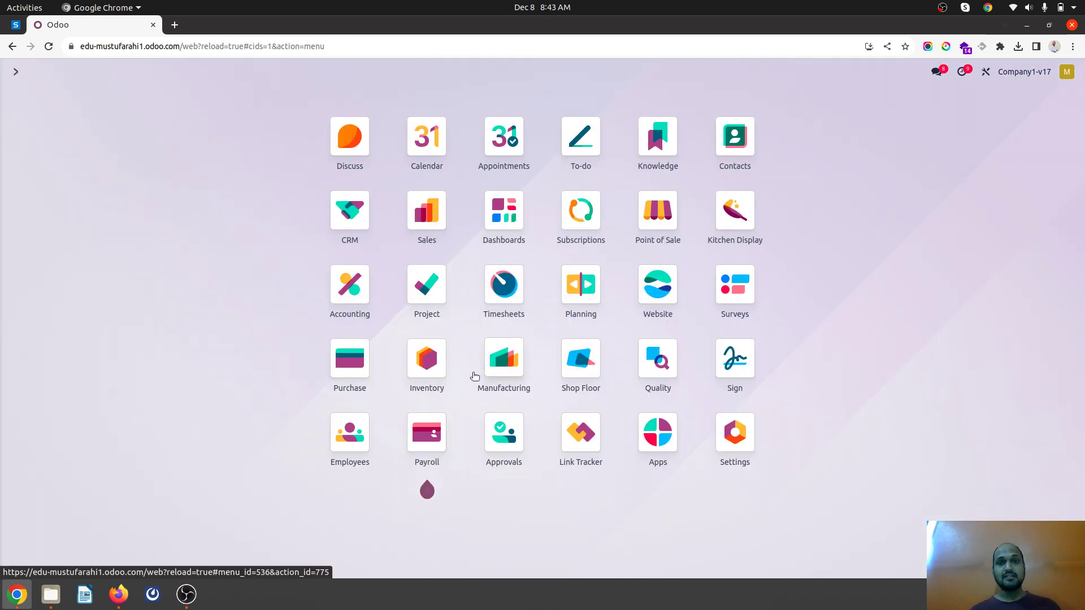
{"action": "type", "text": "reor"}
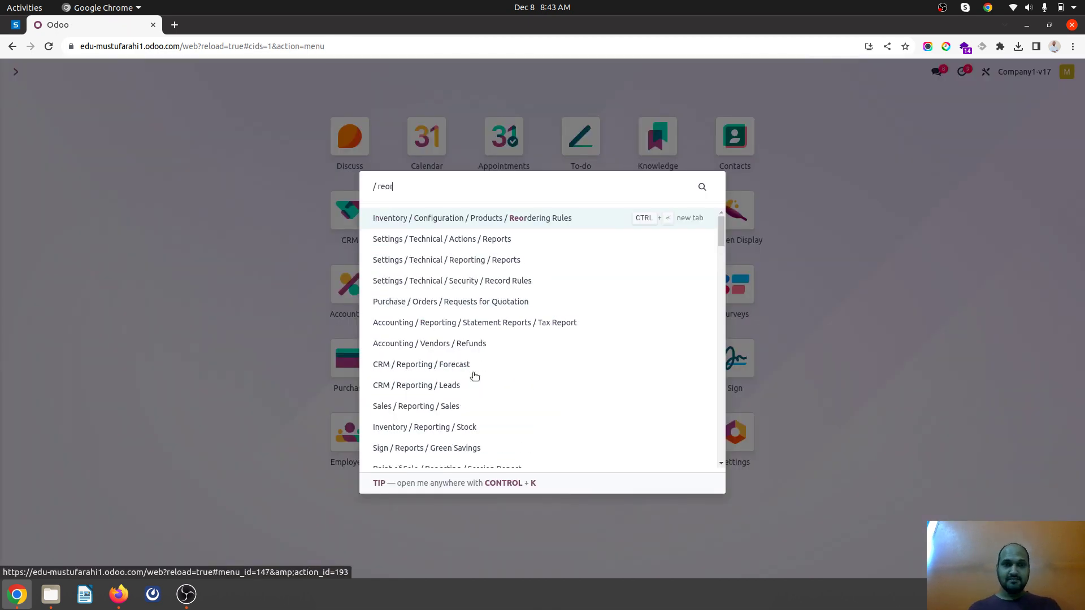
{"action": "key", "text": "Return"}
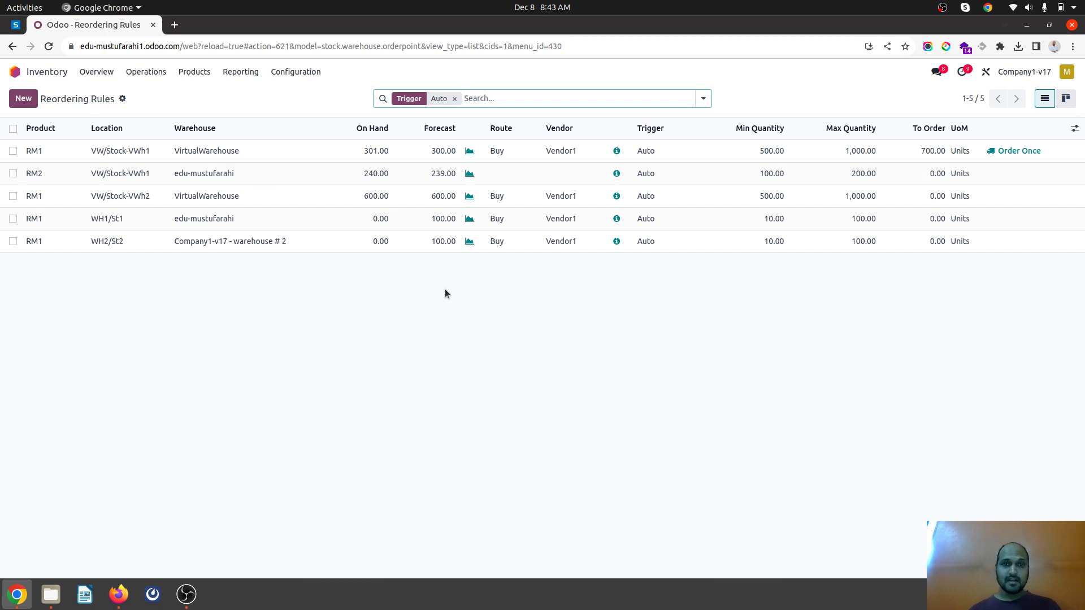
Set the minimum quantity of RM1's reordering rule for location VW/Stock-VWh2 to 700
{"action": "left_click", "coordinate": [767, 199]}
{"action": "left_click", "coordinate": [517, 321]}
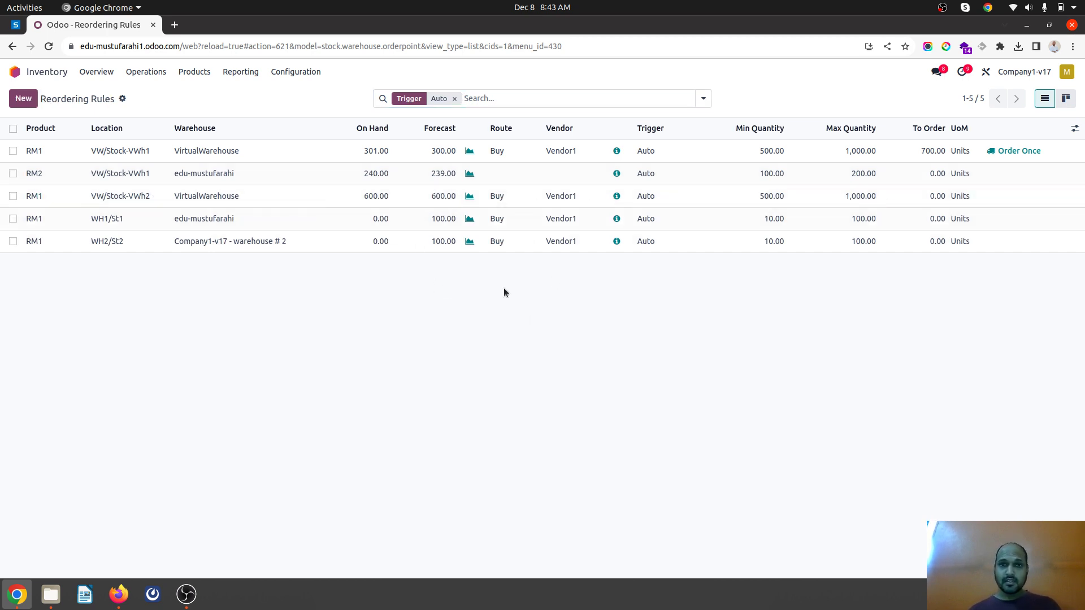
{"action": "left_click", "coordinate": [749, 197]}
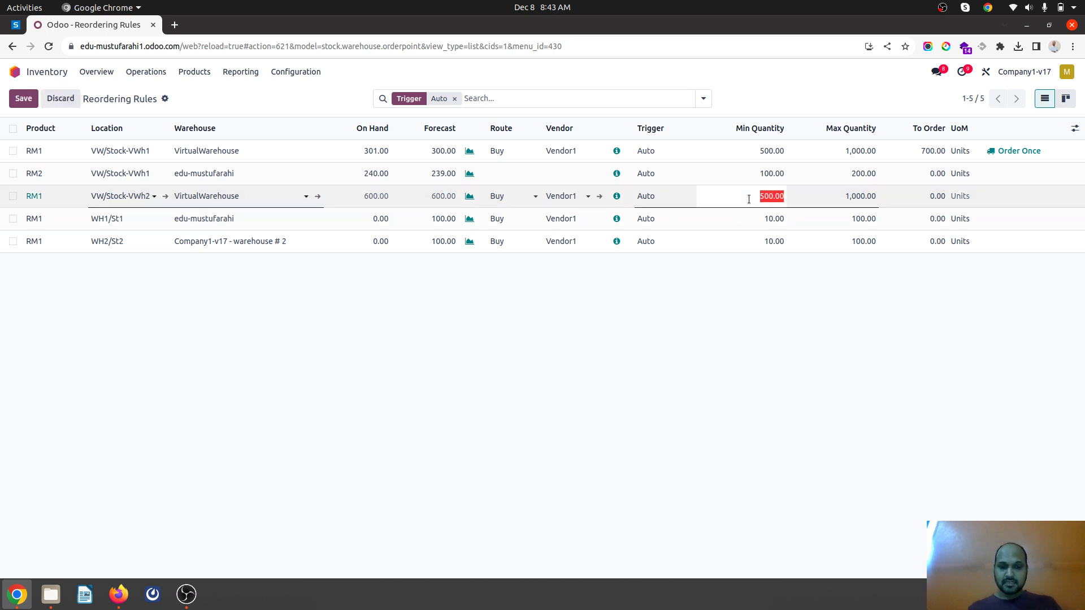
{"action": "type", "text": "7--"}
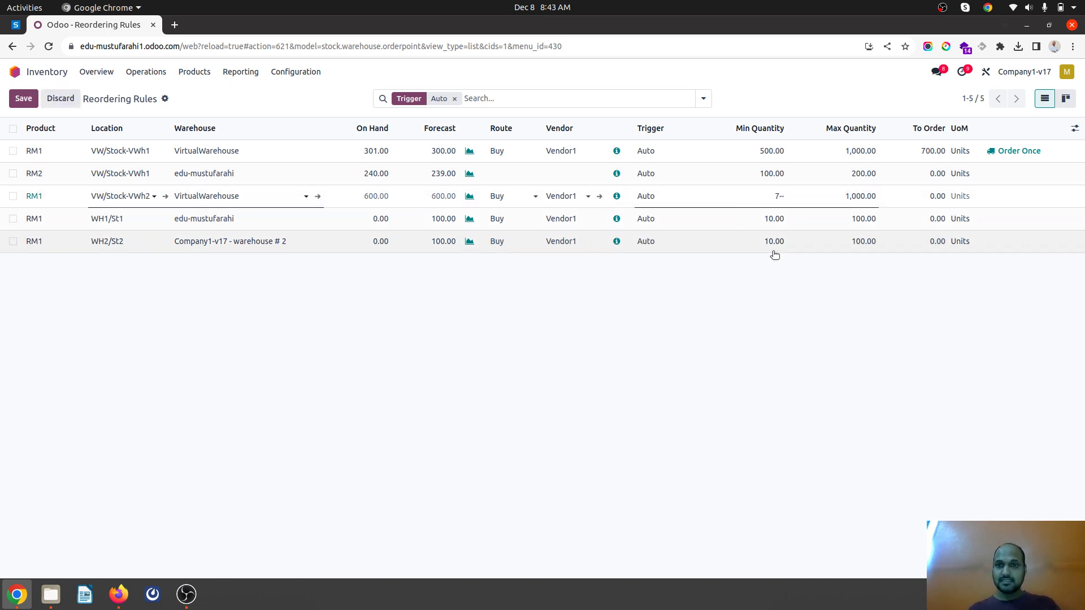
{"action": "left_click", "coordinate": [774, 285]}
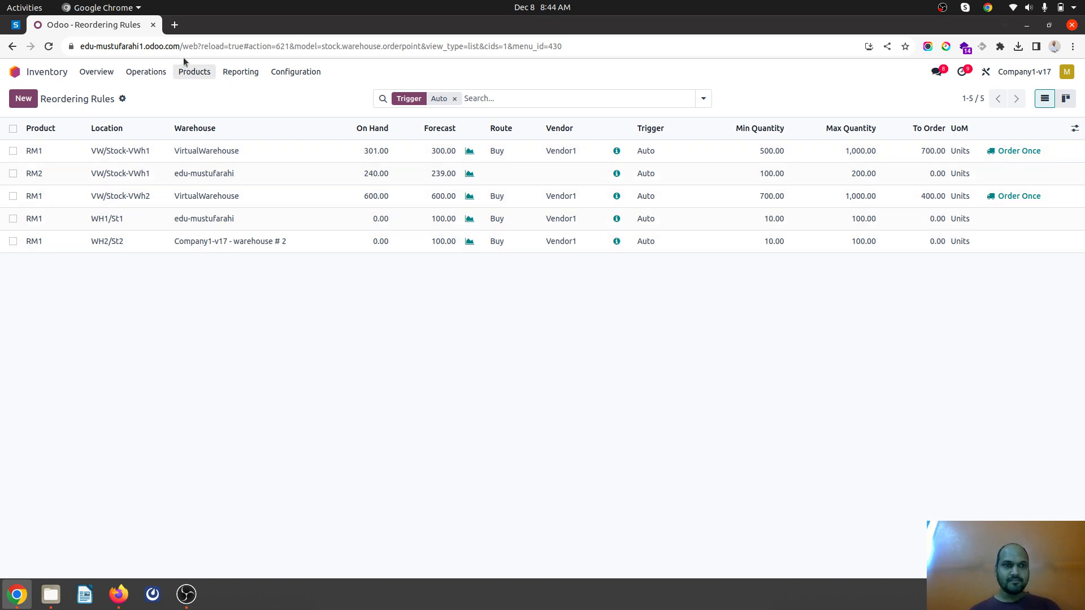
Run the inventory scheduler to process the reordering rules
{"action": "left_click", "coordinate": [144, 74]}
{"action": "left_click", "coordinate": [176, 260]}
{"action": "left_click", "coordinate": [311, 358]}
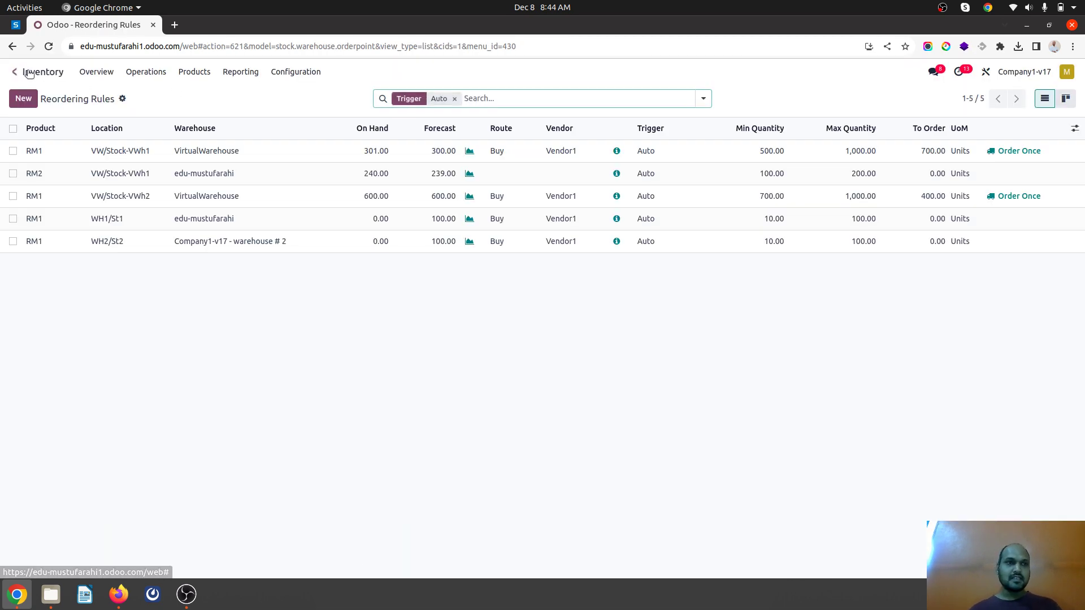
Open the purchase requests for quotation and examine the products, quantities and delivery warehouses of the three still in RFQ status
{"action": "left_click", "coordinate": [30, 74]}
{"action": "type", "text": "pu"}
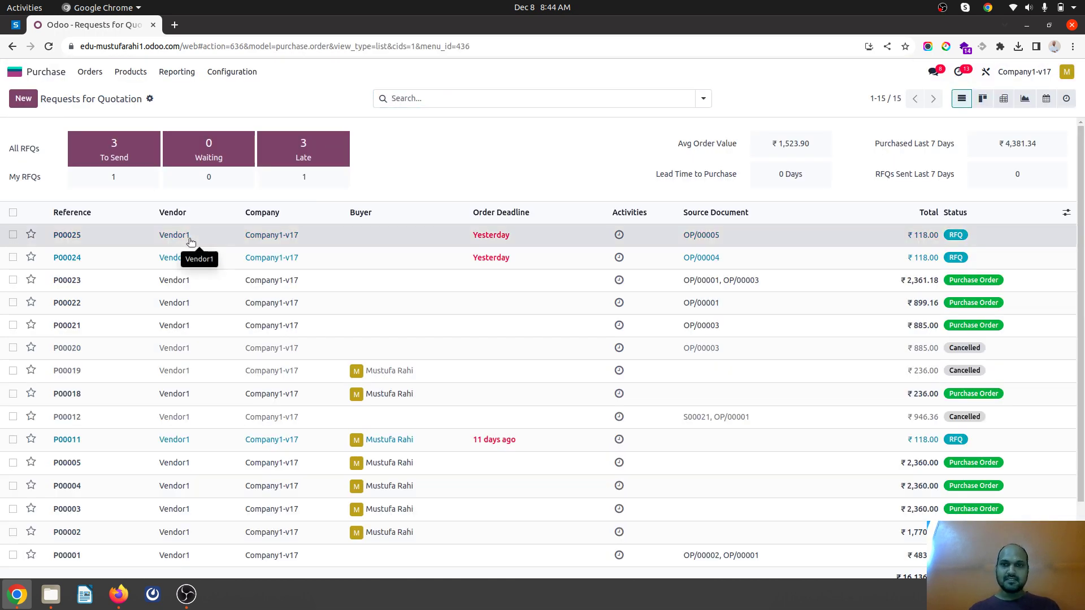
{"action": "left_click", "coordinate": [273, 235]}
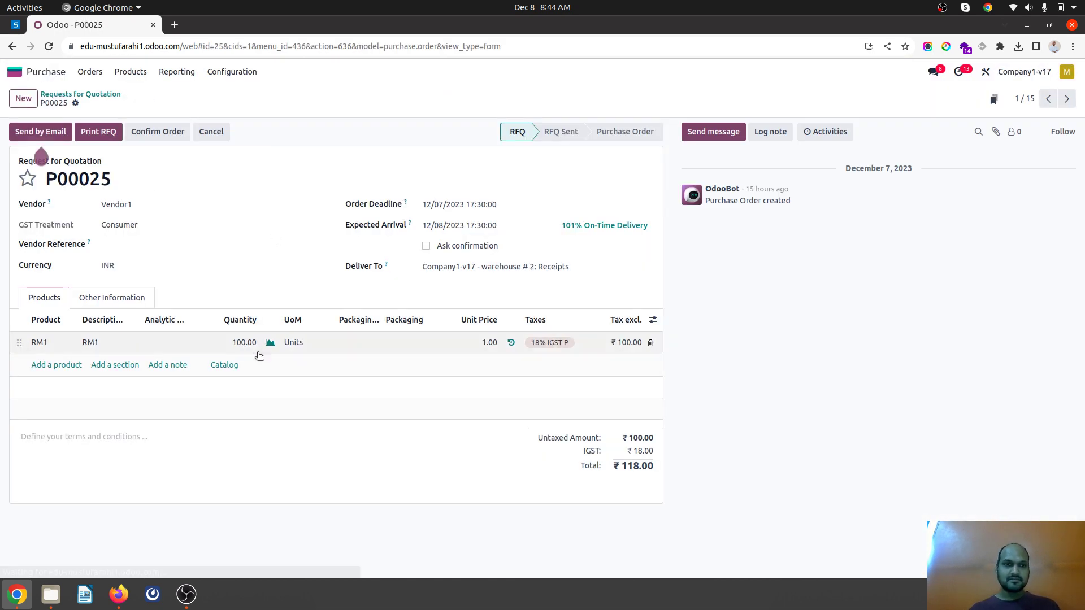
{"action": "left_click", "coordinate": [118, 298]}
{"action": "left_click", "coordinate": [40, 301]}
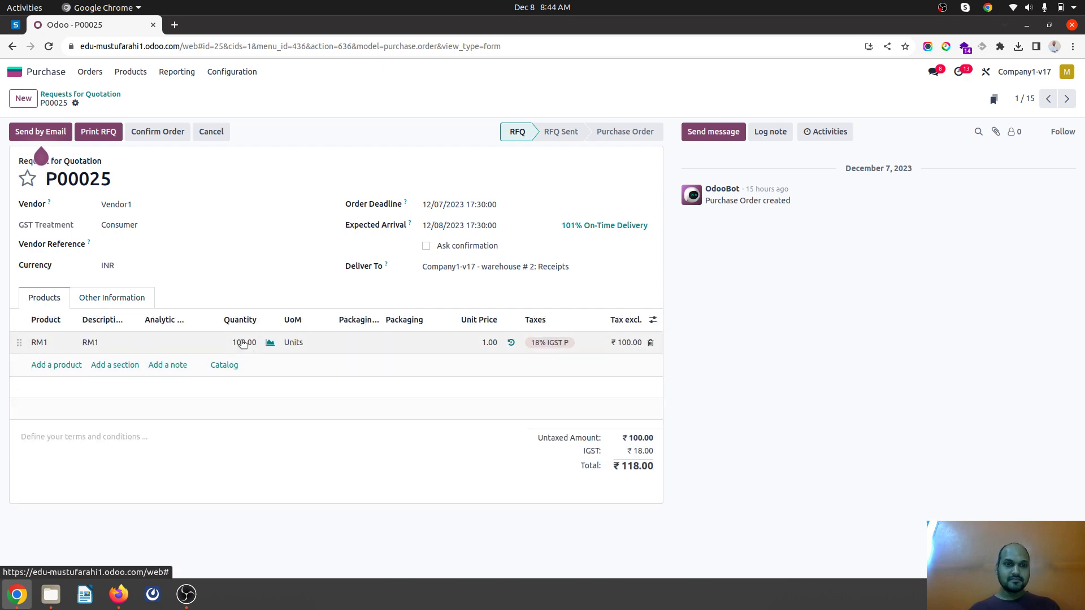
{"action": "left_click", "coordinate": [88, 95]}
{"action": "left_click", "coordinate": [168, 260]}
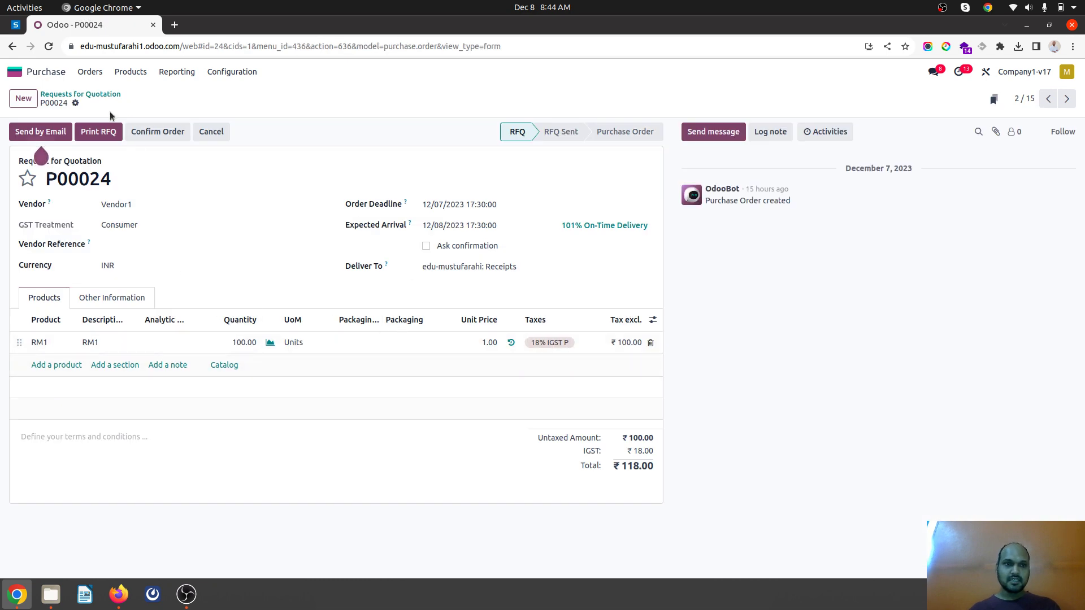
{"action": "left_click", "coordinate": [108, 95]}
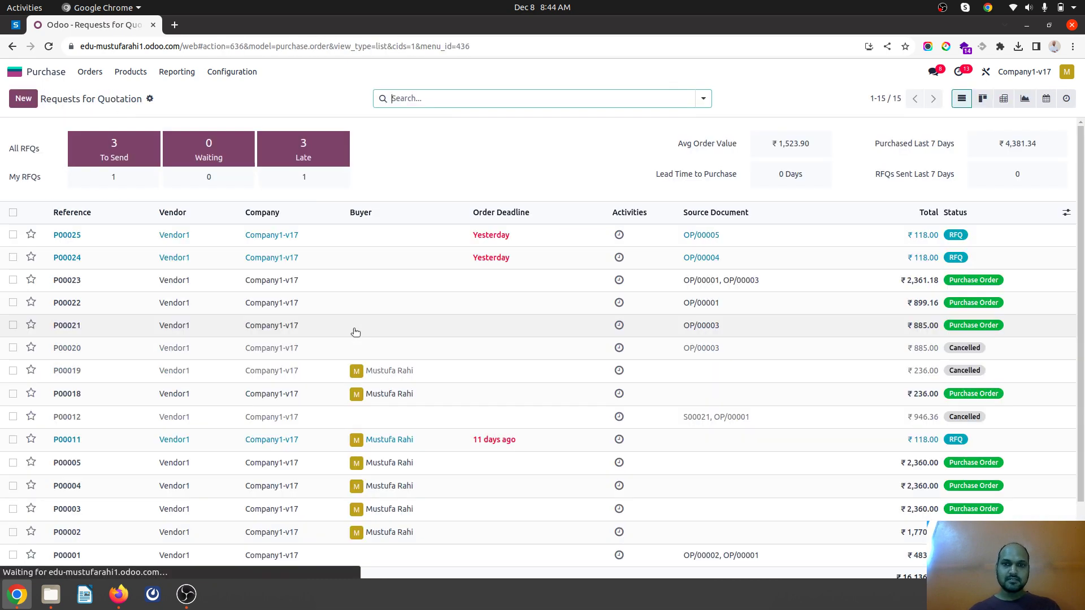
{"action": "left_click", "coordinate": [398, 441]}
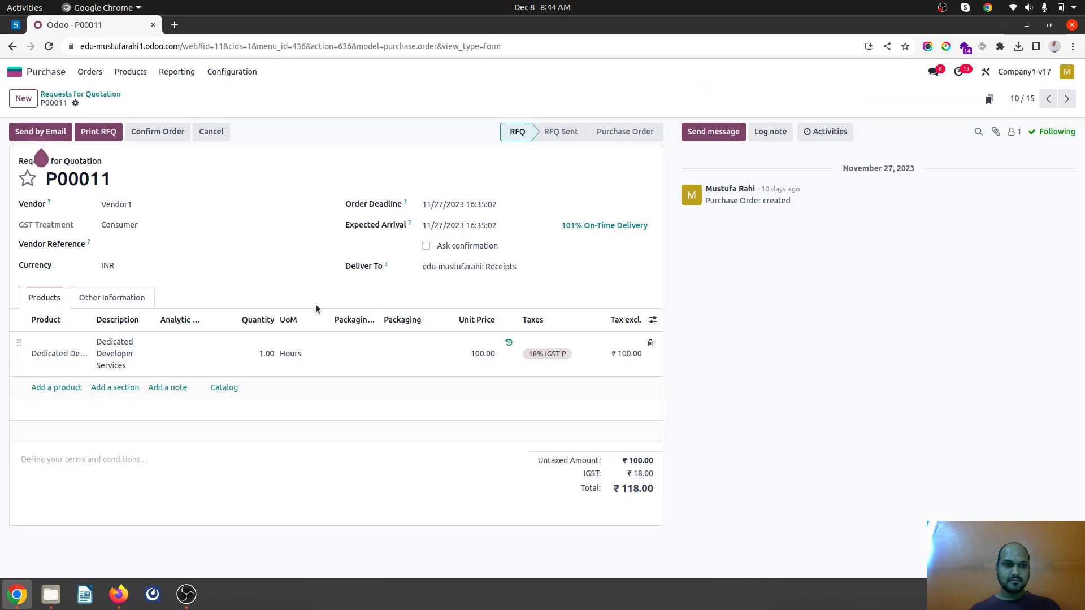
{"action": "left_click", "coordinate": [81, 94]}
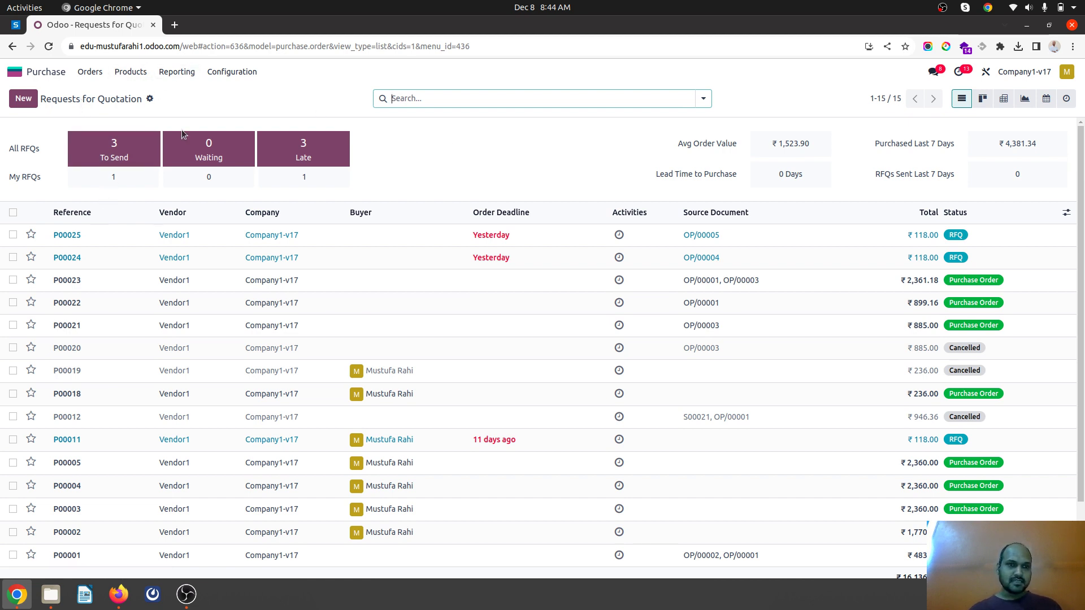
Review and confirm the RM1 request for quotation delivered to Company1-v17 - warehouse # 2
{"action": "left_click", "coordinate": [169, 241]}
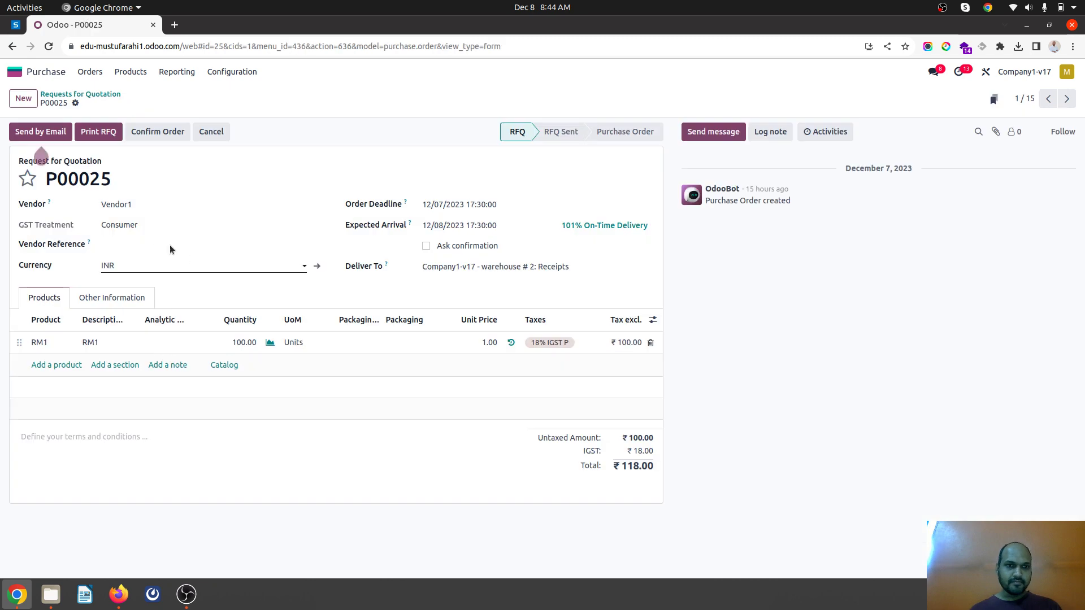
{"action": "left_click", "coordinate": [98, 303]}
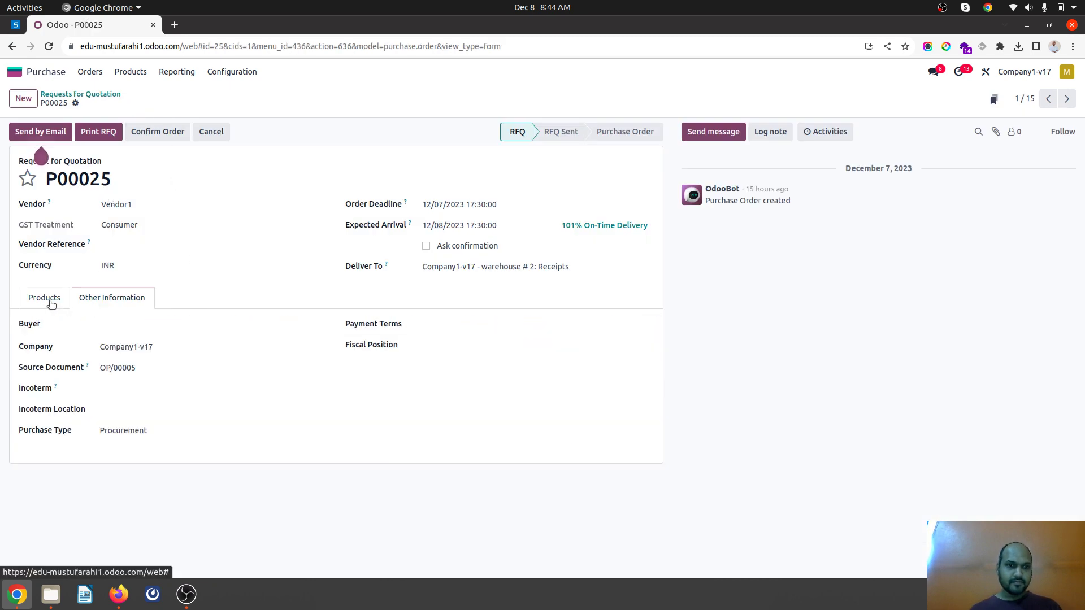
{"action": "left_click", "coordinate": [49, 304]}
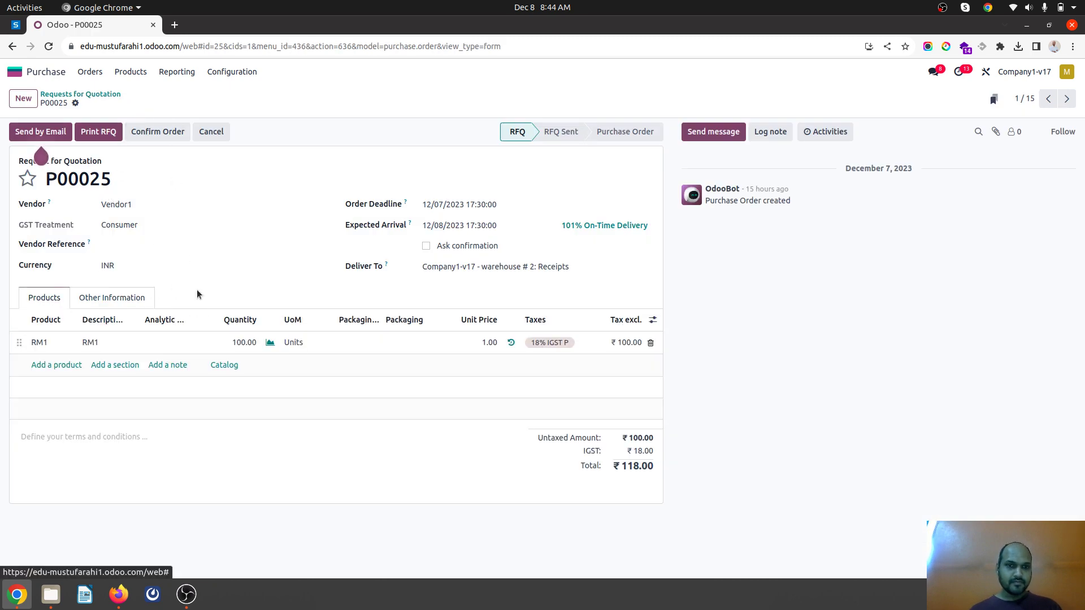
{"action": "left_click", "coordinate": [162, 140]}
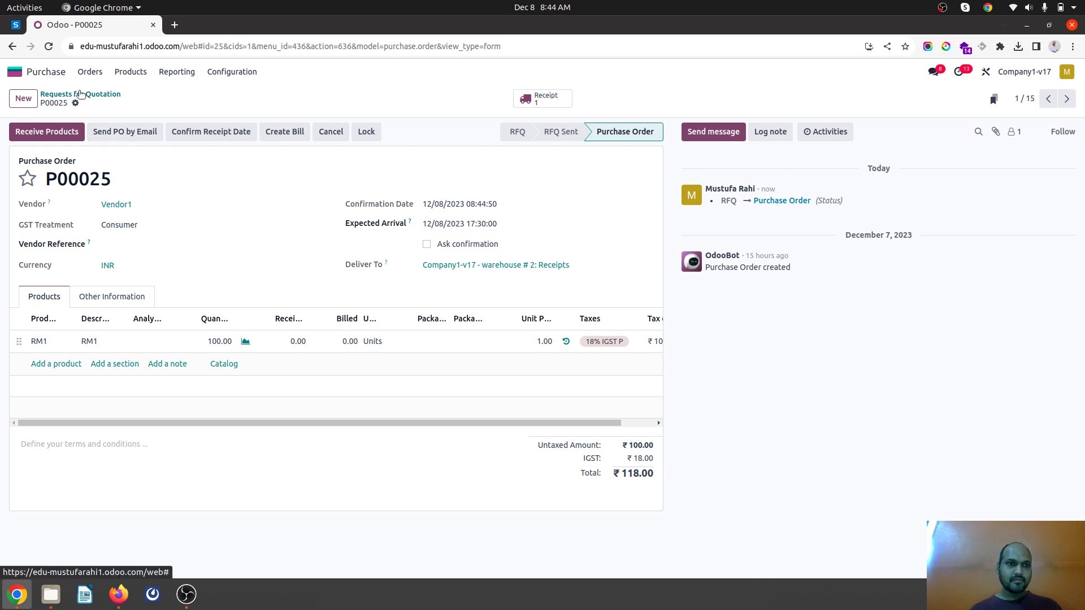
Confirm the RM1 request for quotation delivered to edu-mustufarahi: Receipts
{"action": "left_click", "coordinate": [81, 94]}
{"action": "left_click", "coordinate": [143, 257]}
{"action": "left_click", "coordinate": [148, 131]}
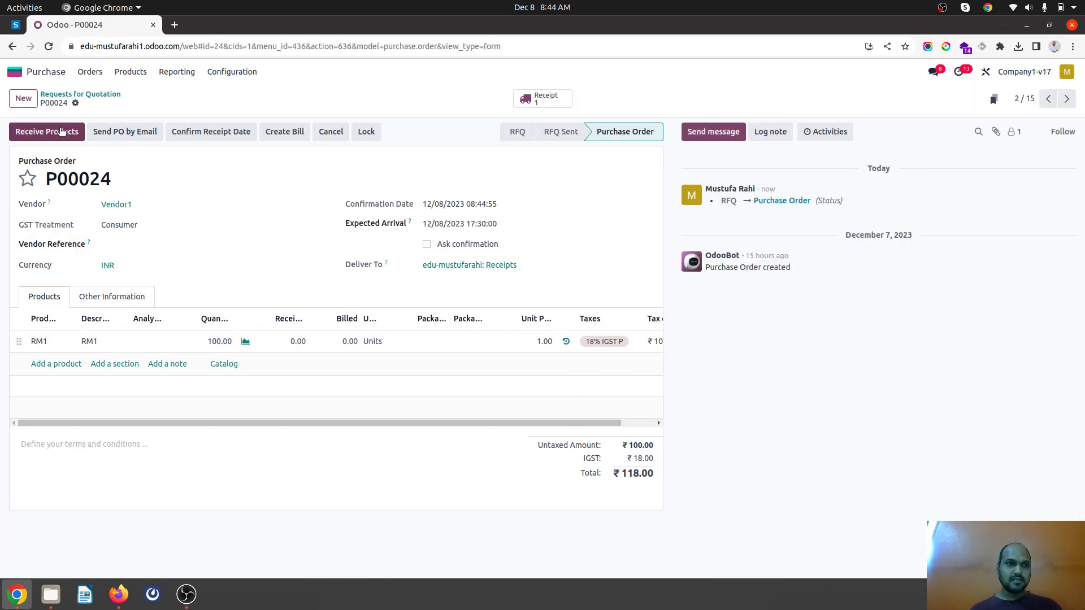
Receive the products of this order into VW/Stock-VWh1, pass the RM1 quality check and validate the receipt
{"action": "left_click", "coordinate": [62, 131]}
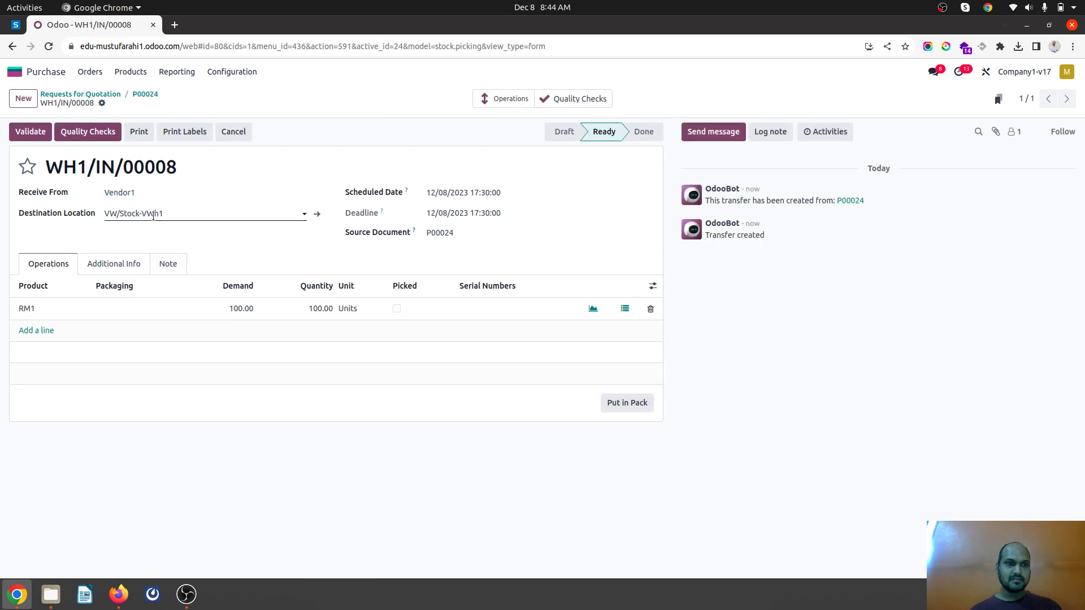
{"action": "left_click", "coordinate": [32, 131]}
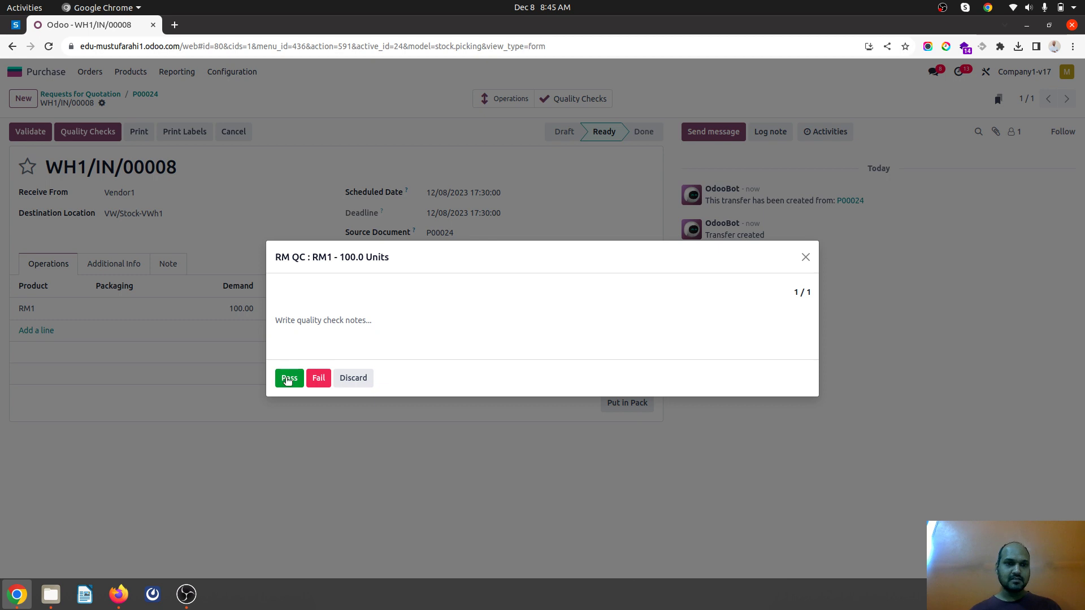
{"action": "left_click", "coordinate": [288, 378]}
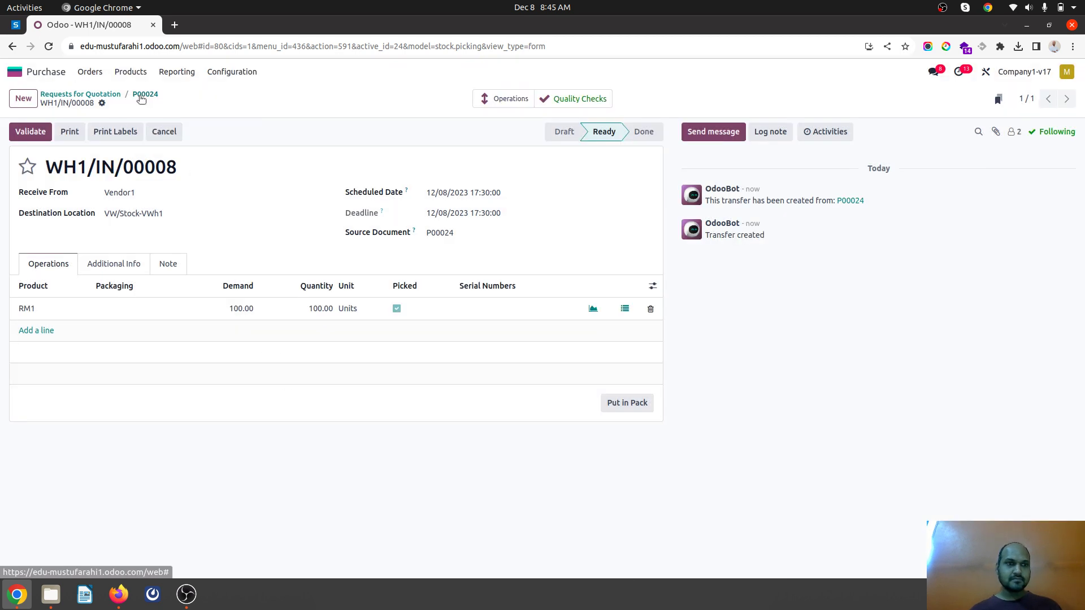
{"action": "left_click", "coordinate": [36, 130]}
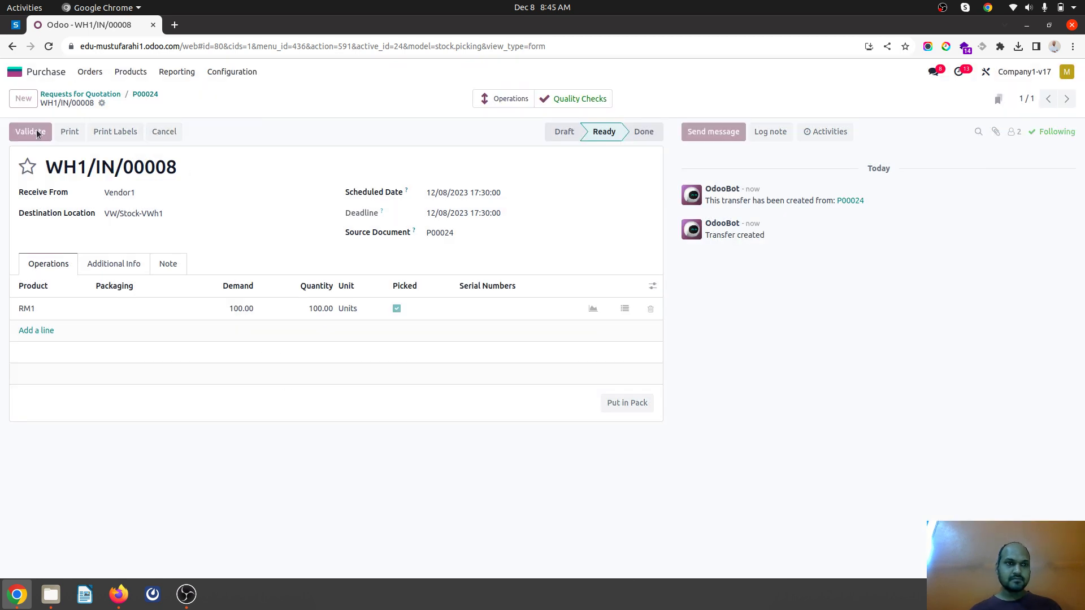
Go to the RM1 purchase order for Company1-v17 - warehouse # 2, receive its products and validate the receipt
{"action": "left_click", "coordinate": [144, 95]}
{"action": "left_click", "coordinate": [104, 94]}
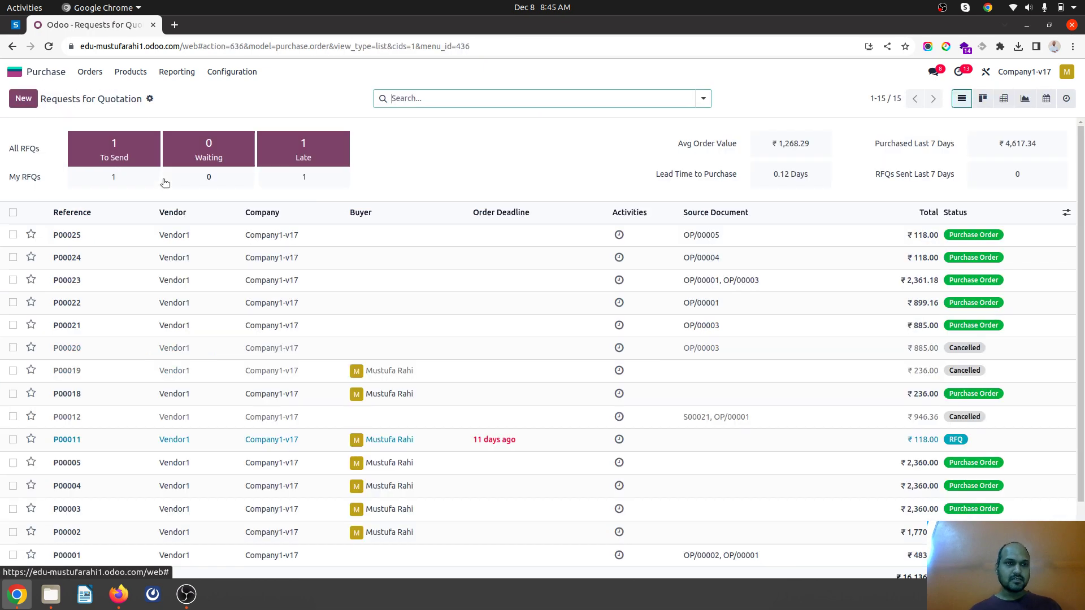
{"action": "left_click", "coordinate": [151, 264]}
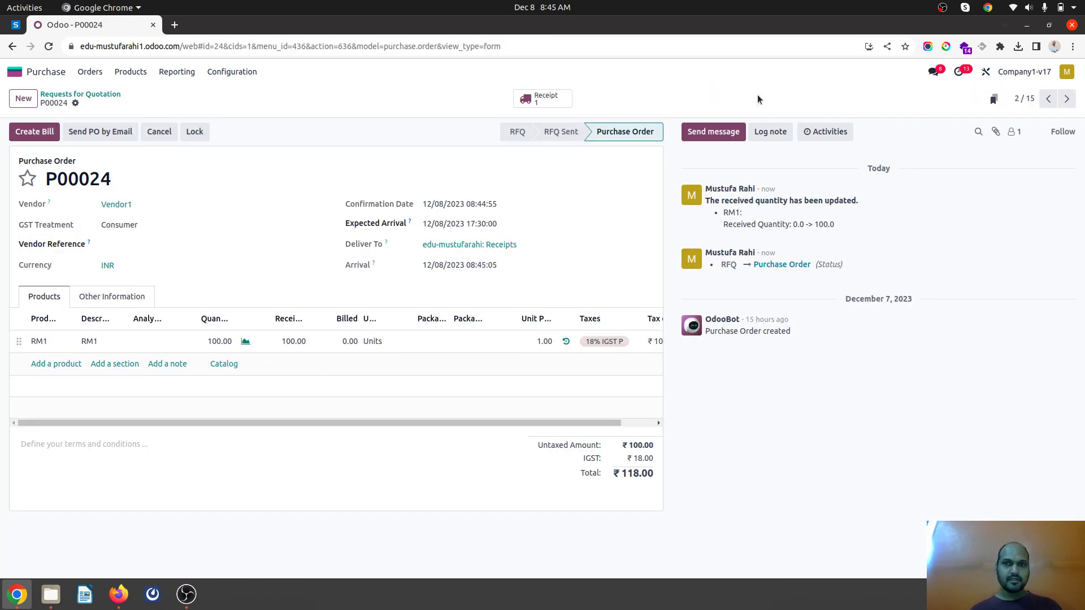
{"action": "left_click", "coordinate": [1049, 106]}
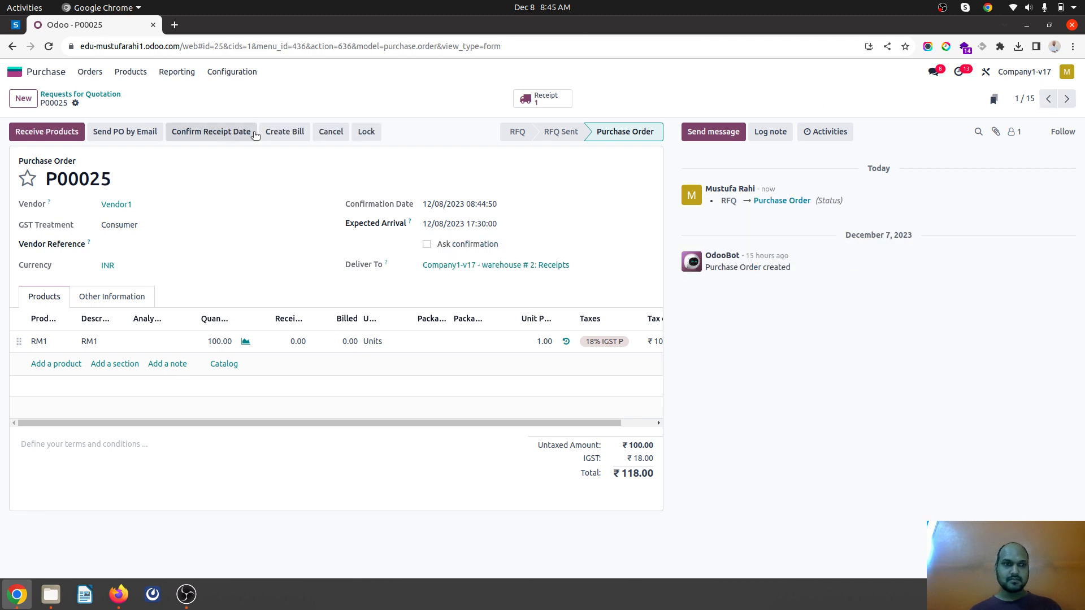
{"action": "left_click", "coordinate": [65, 134]}
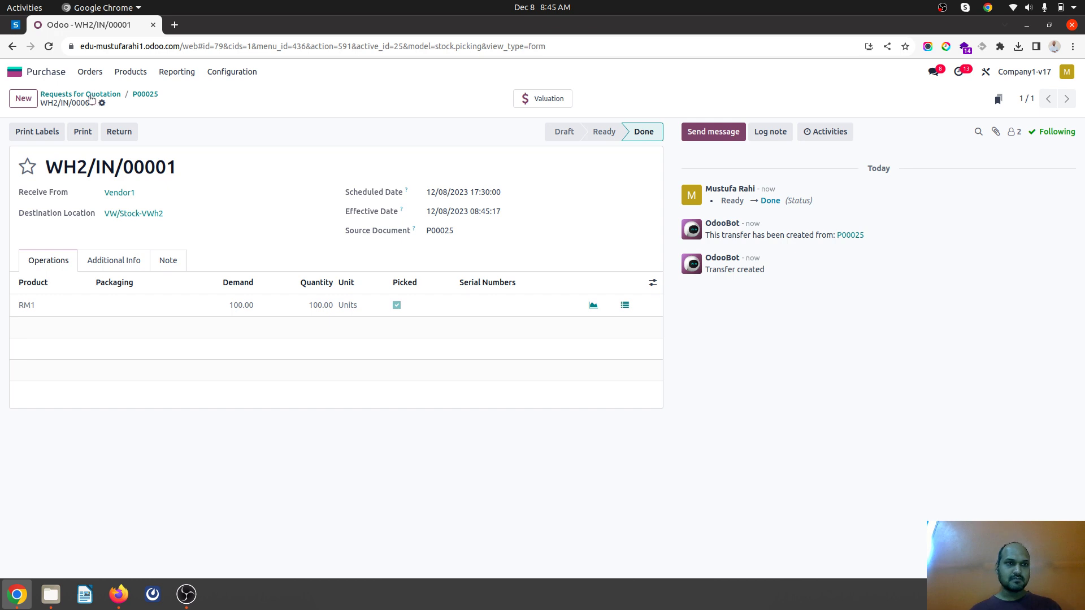
Switch to Inventory and open the replenishment list
{"action": "left_click", "coordinate": [50, 72]}
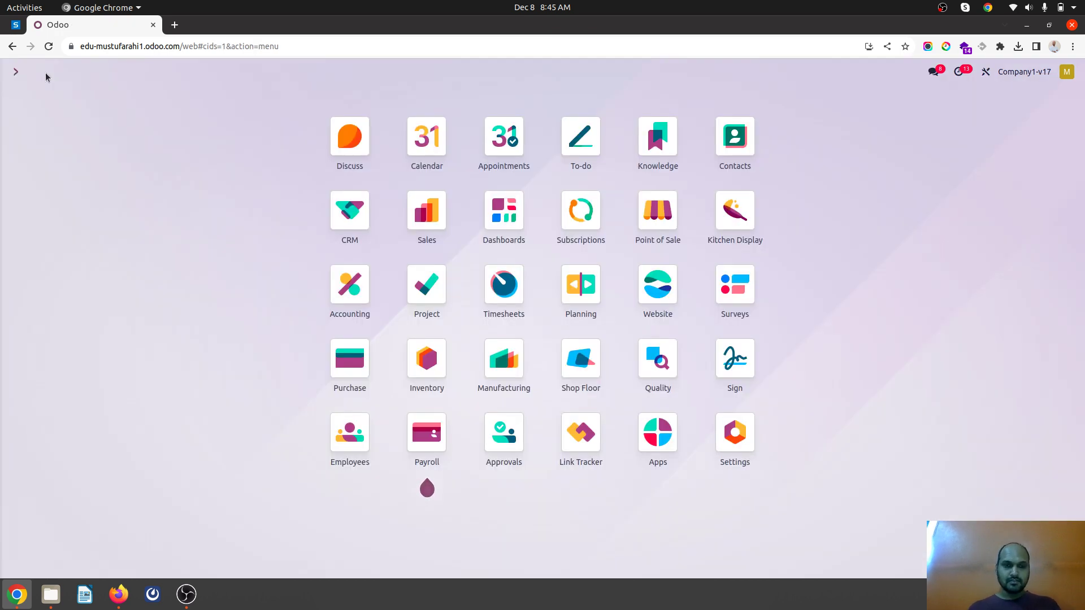
{"action": "left_click", "coordinate": [624, 247]}
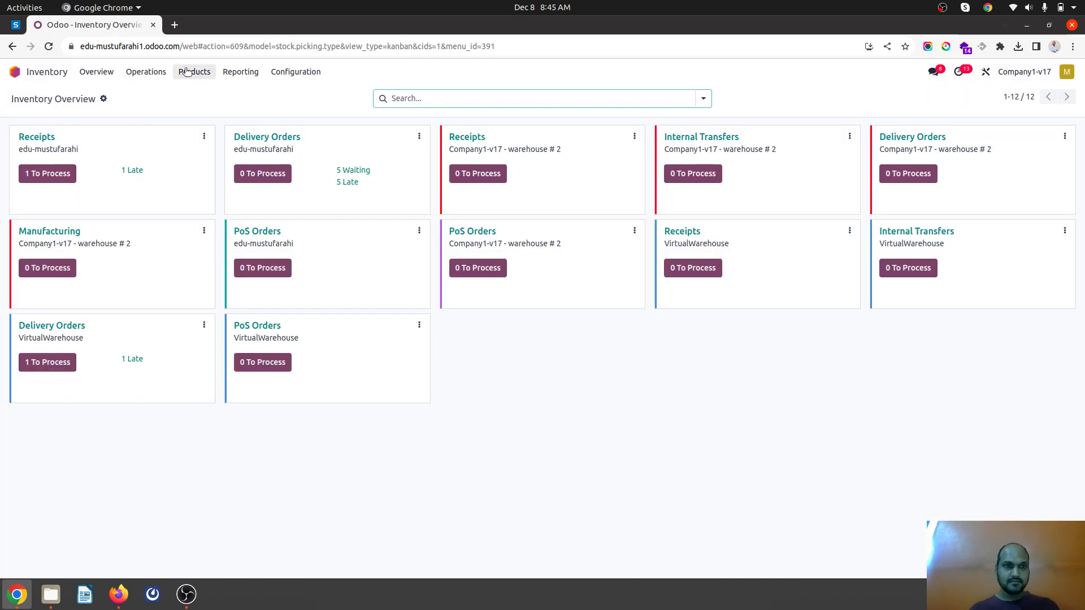
{"action": "left_click", "coordinate": [240, 71]}
{"action": "left_click", "coordinate": [243, 99]}
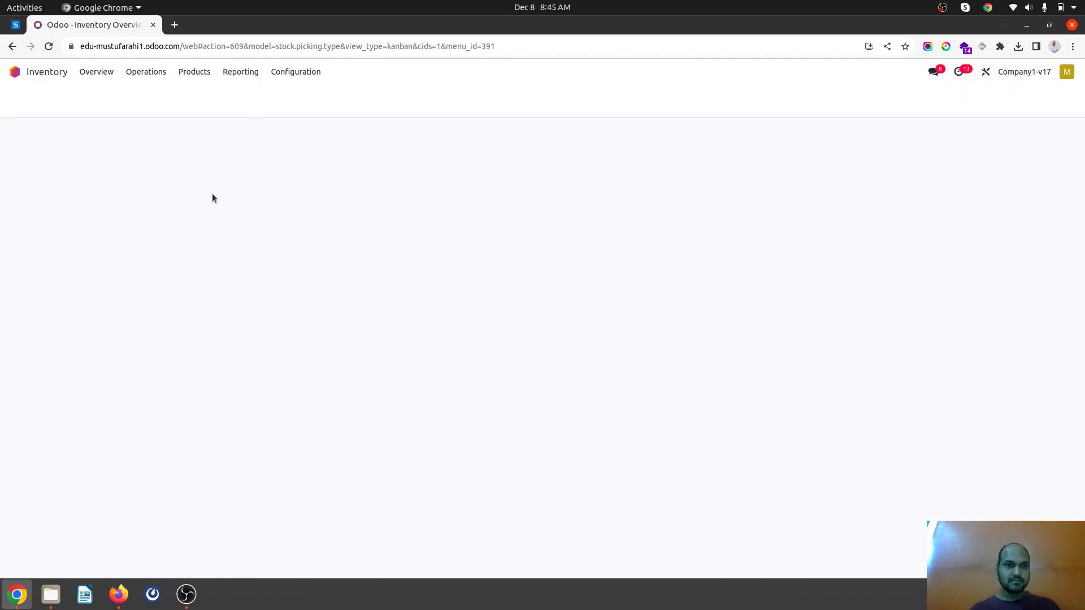
{"action": "left_click", "coordinate": [241, 72]}
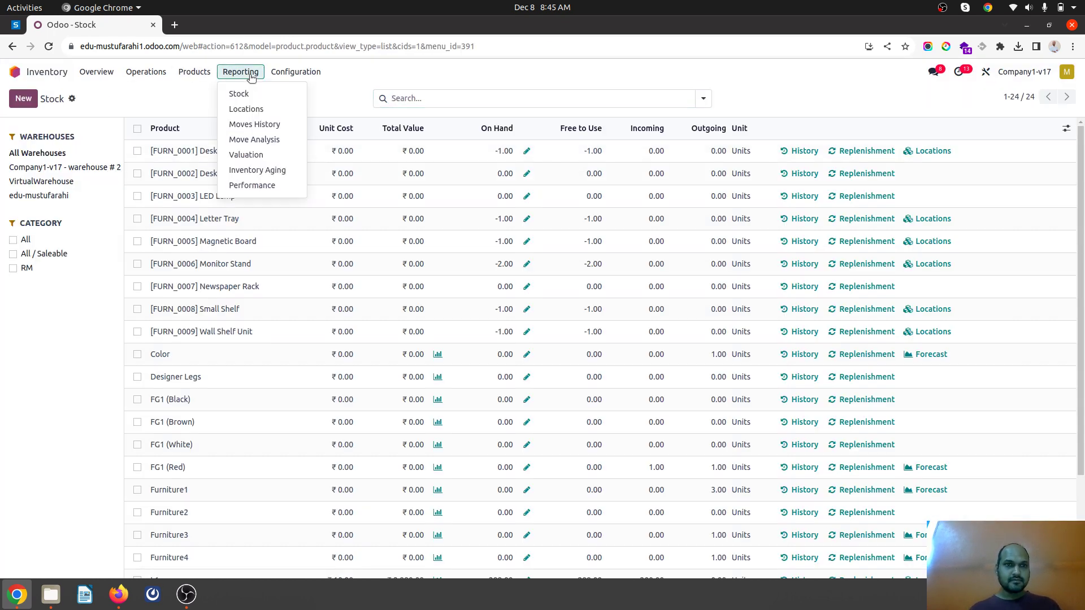
{"action": "mouse_move", "coordinate": [148, 71]}
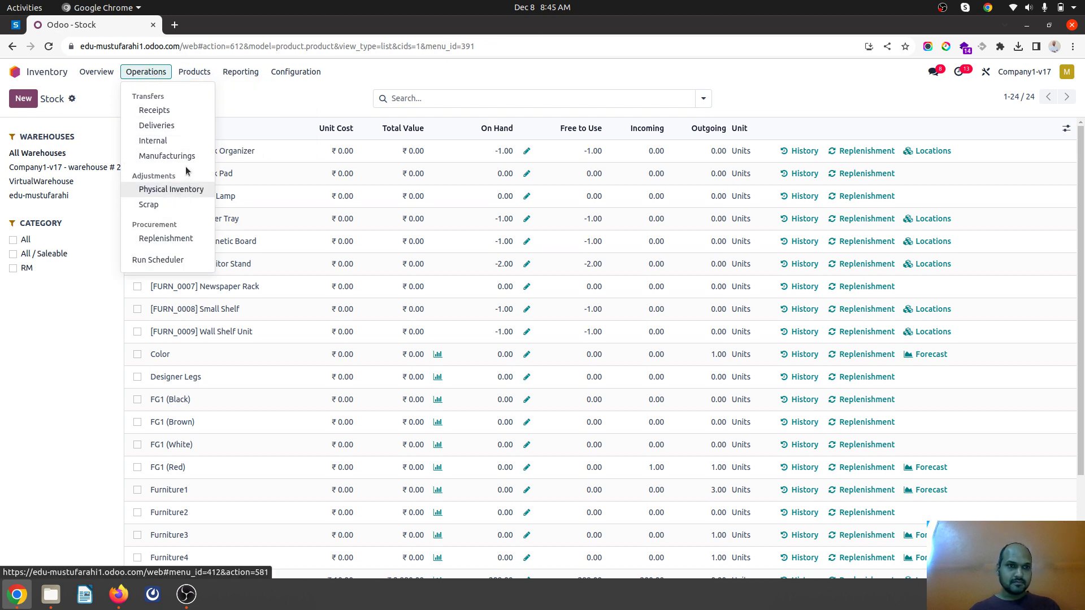
{"action": "mouse_move", "coordinate": [194, 79]}
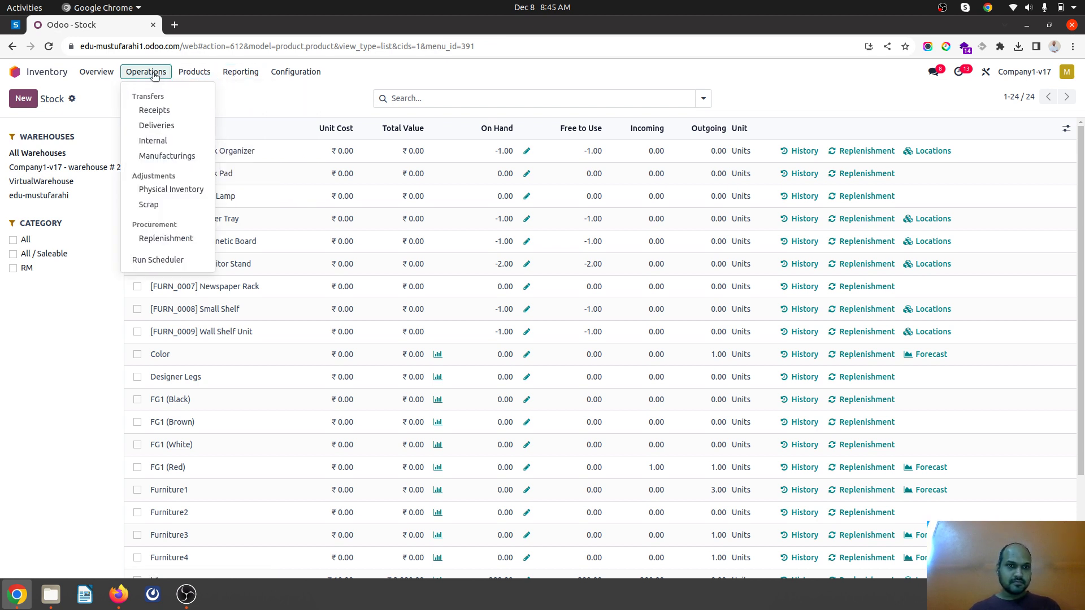
{"action": "left_click", "coordinate": [165, 239]}
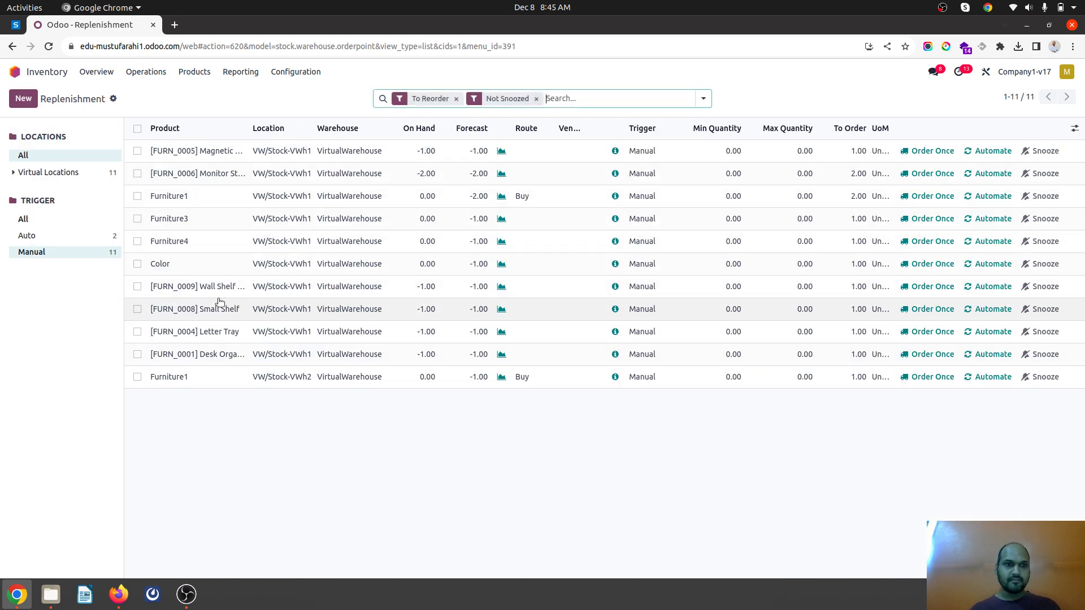
Clear the replenishment list's filters and show only the automatically triggered rules for the VW virtual location
{"action": "left_click", "coordinate": [456, 99]}
{"action": "left_click", "coordinate": [462, 99]}
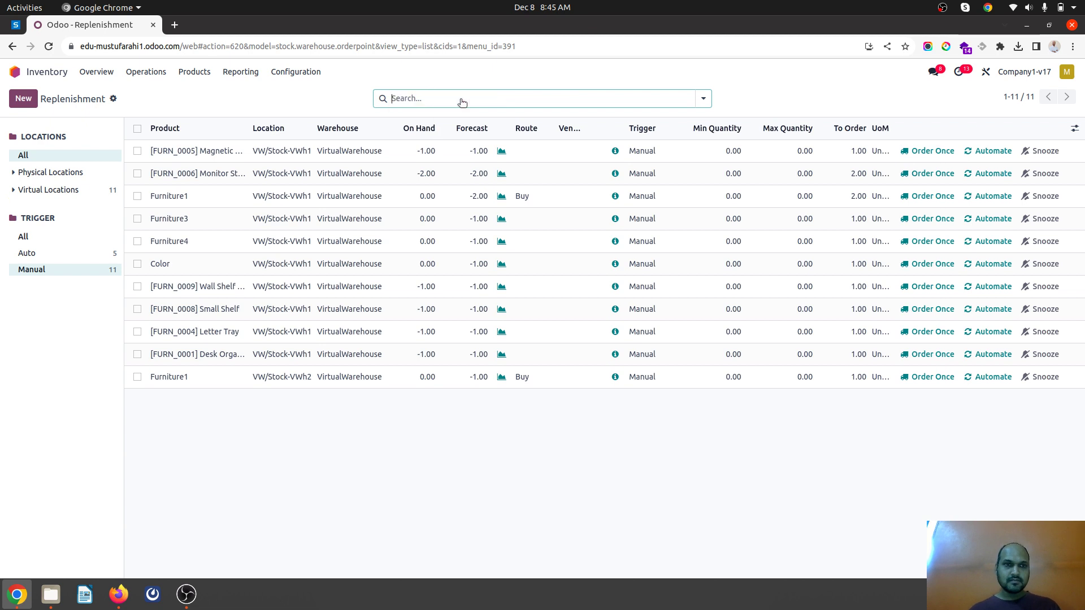
{"action": "left_click", "coordinate": [62, 191]}
{"action": "left_click", "coordinate": [32, 206]}
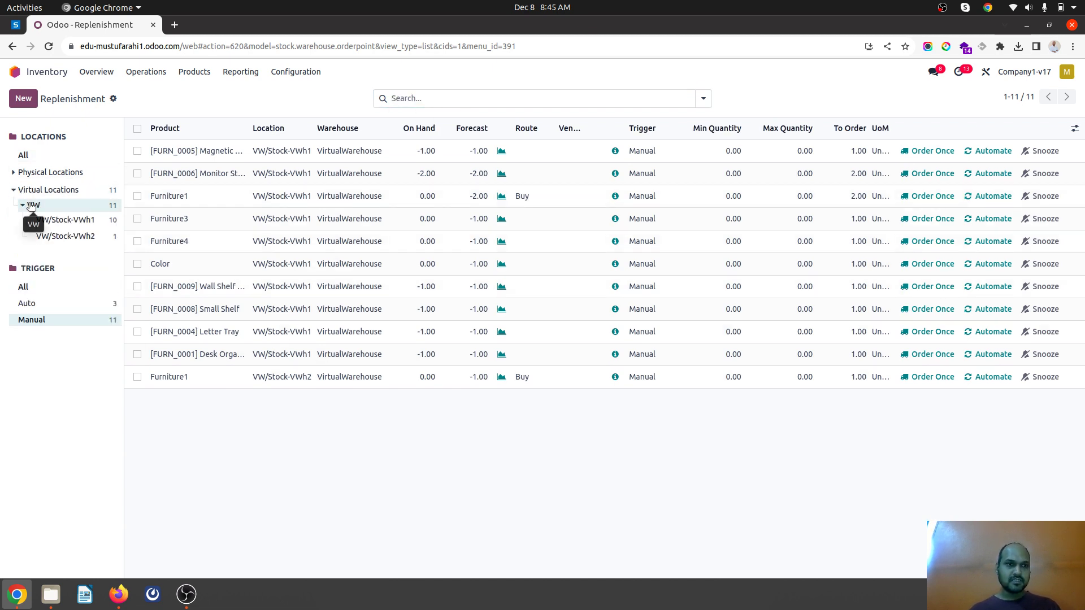
{"action": "left_click", "coordinate": [30, 208]}
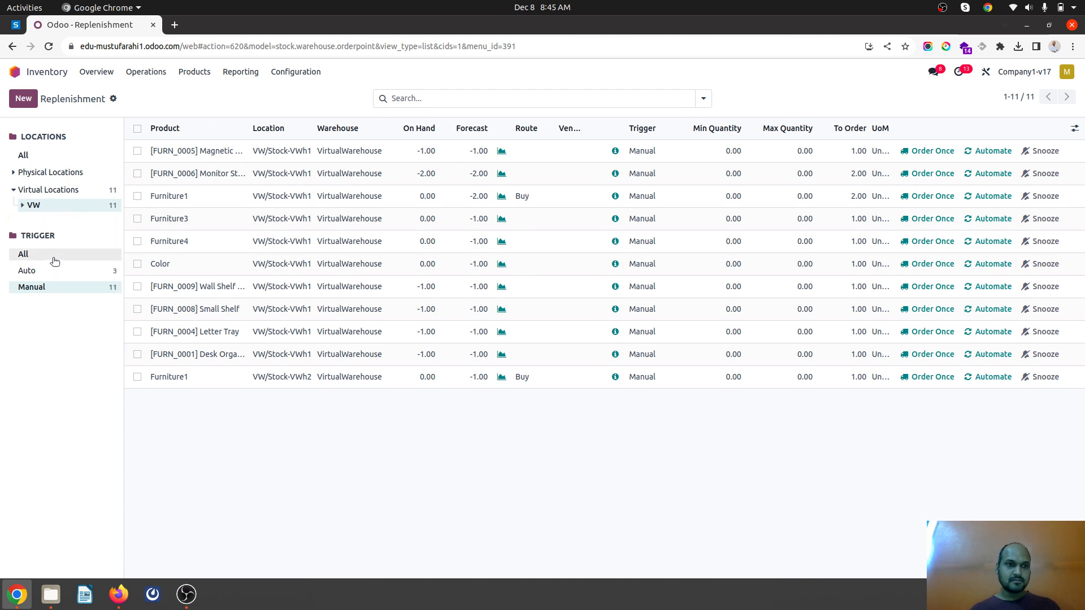
{"action": "left_click", "coordinate": [54, 271]}
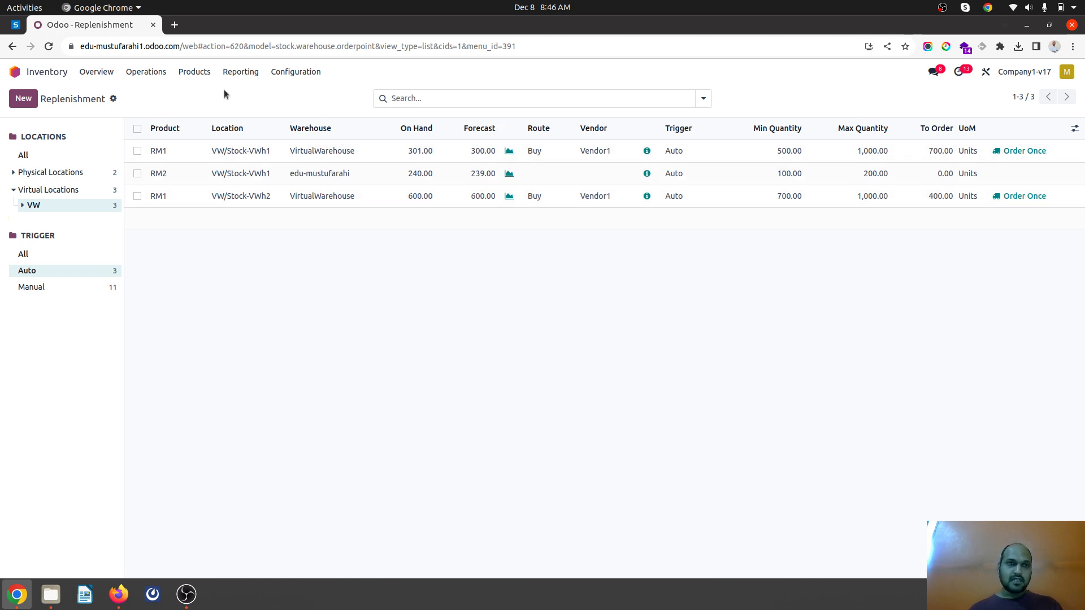
Set the default destination location of the VirtualWarehouse Receipts operation type to VW
{"action": "left_click", "coordinate": [292, 68]}
{"action": "left_click", "coordinate": [321, 188]}
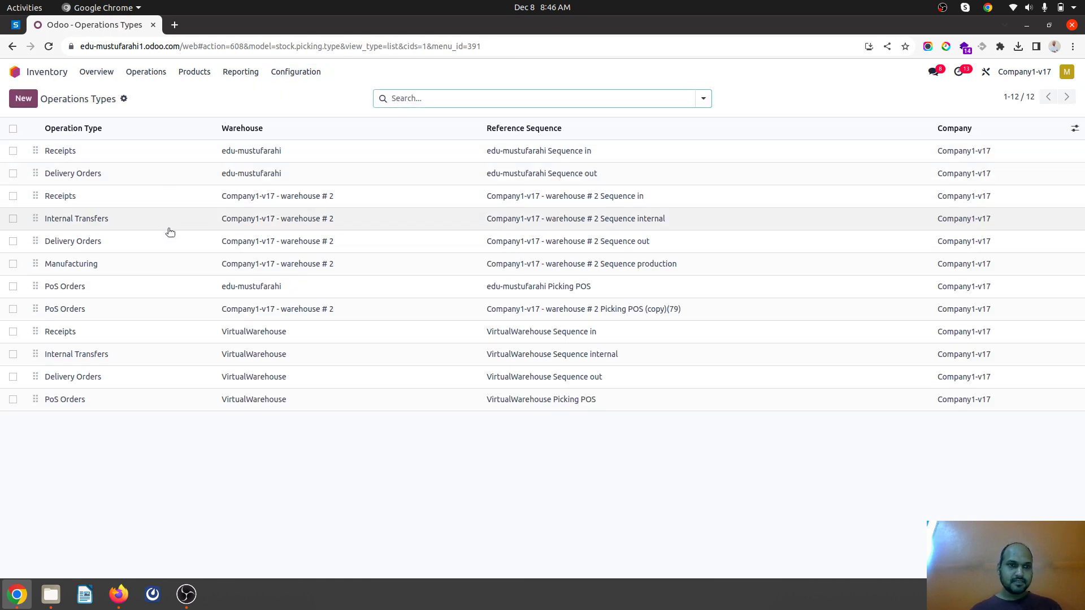
{"action": "left_click", "coordinate": [206, 337]}
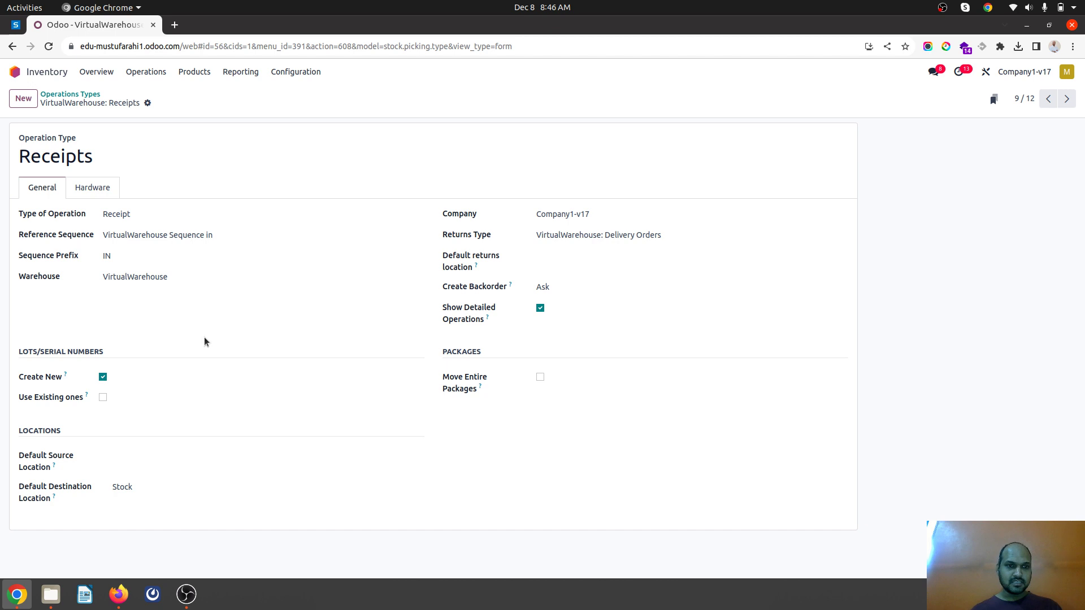
{"action": "left_click", "coordinate": [138, 490]}
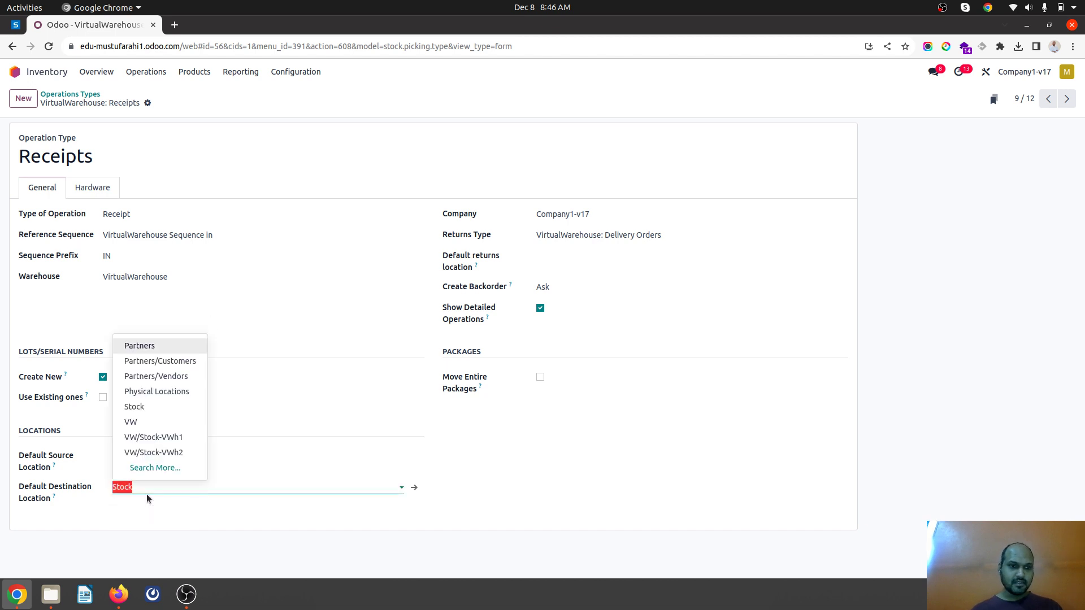
{"action": "left_click", "coordinate": [149, 422]}
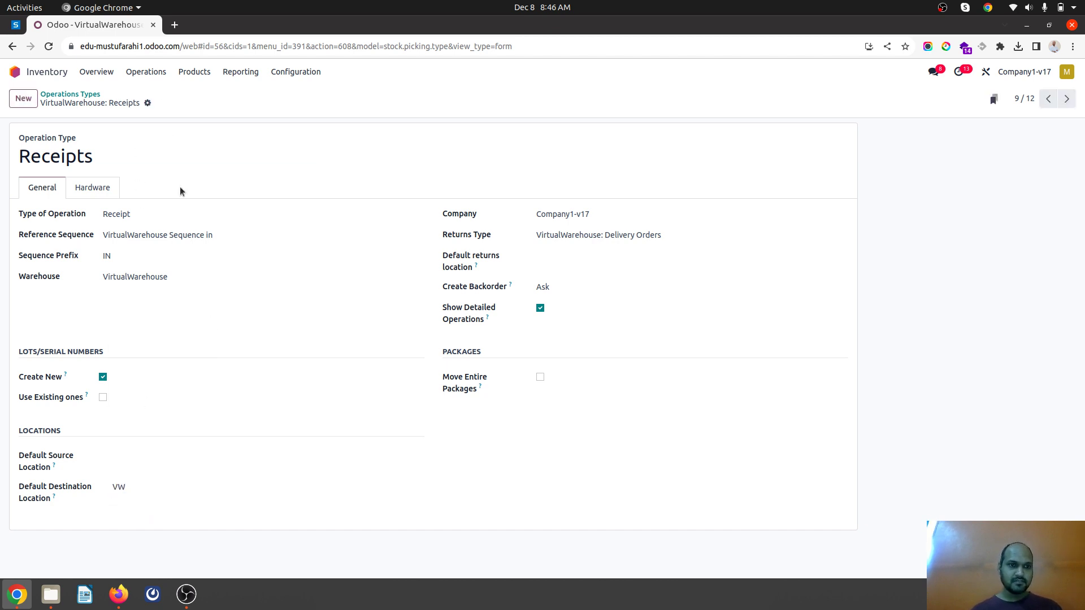
{"action": "left_click", "coordinate": [107, 189]}
{"action": "left_click", "coordinate": [46, 189]}
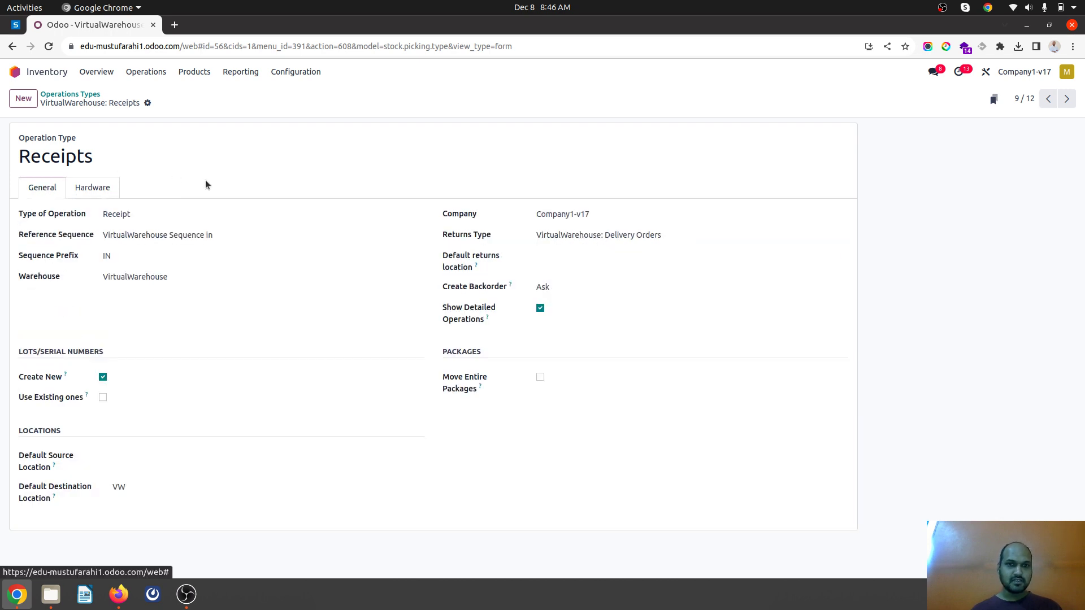
Set the default source location of the VirtualWarehouse Delivery Orders operation type to VW and return to the operation types list
{"action": "left_click", "coordinate": [91, 94]}
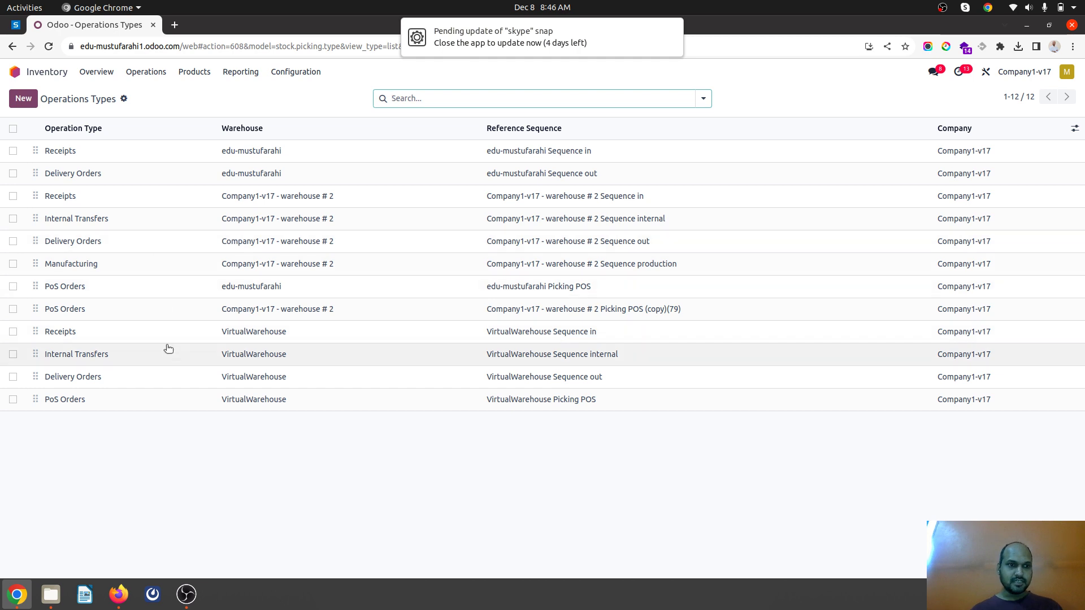
{"action": "left_click", "coordinate": [221, 375]}
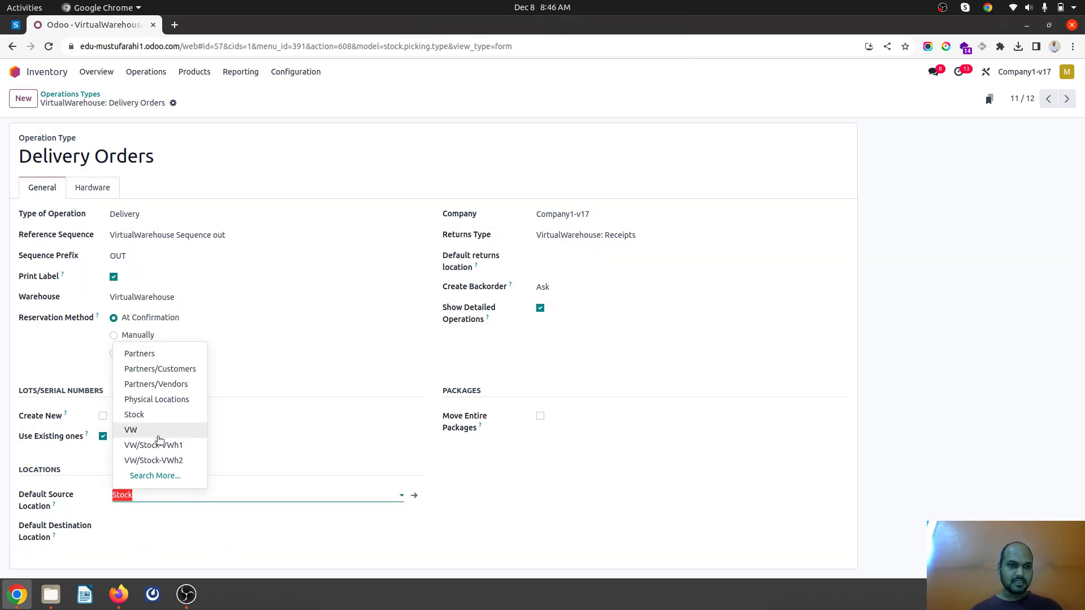
{"action": "type", "text": "VW"}
{"action": "left_click", "coordinate": [191, 103]}
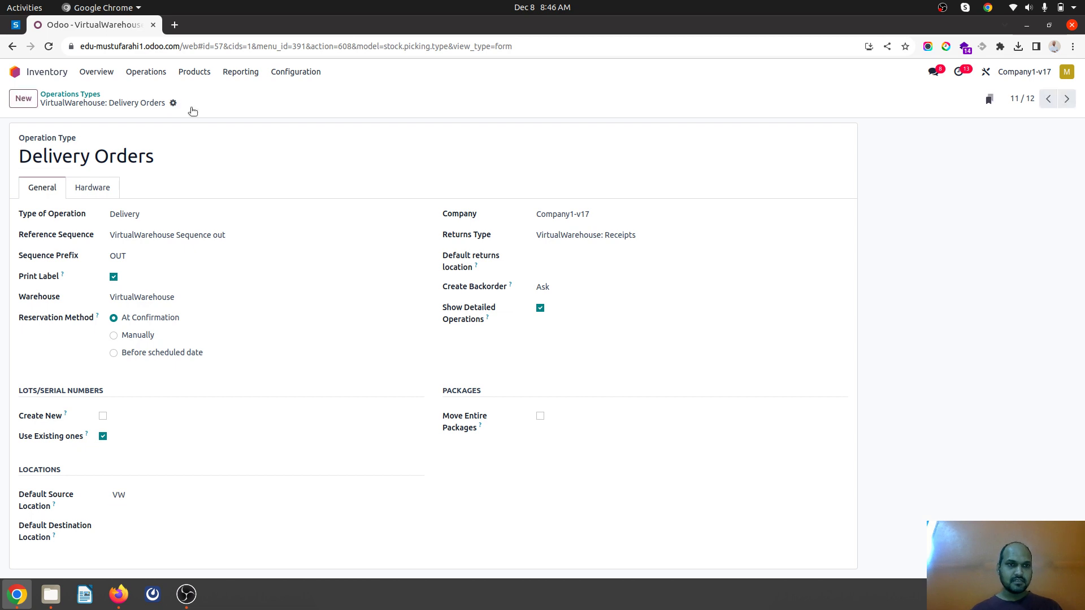
{"action": "left_click", "coordinate": [85, 94]}
Review the settings of the internal locations VW/Stock-VWh2 and WH1/St1
{"action": "left_click", "coordinate": [295, 72]}
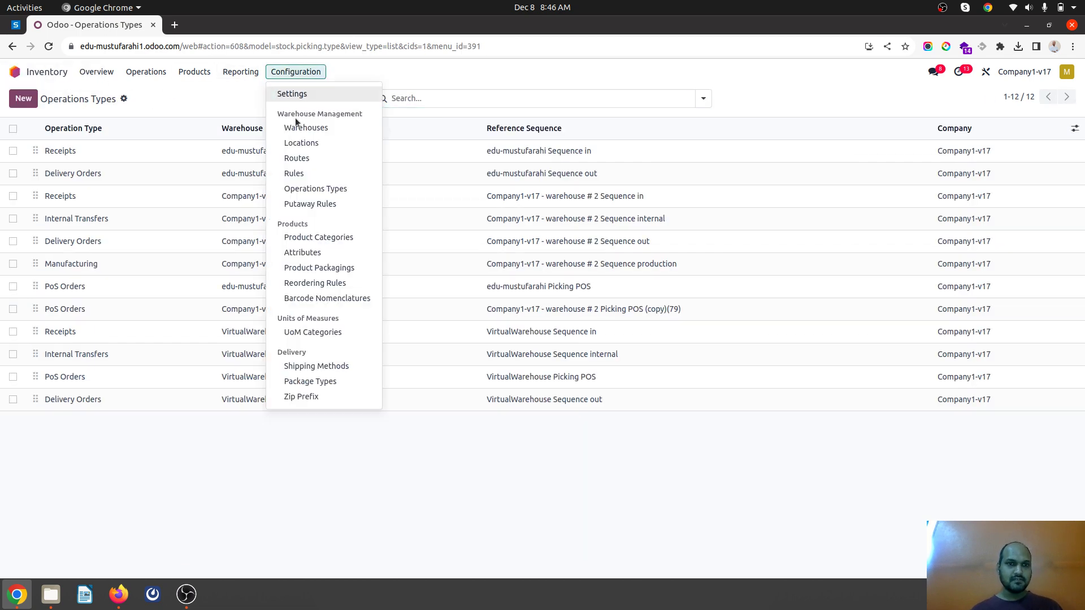
{"action": "left_click", "coordinate": [305, 142]}
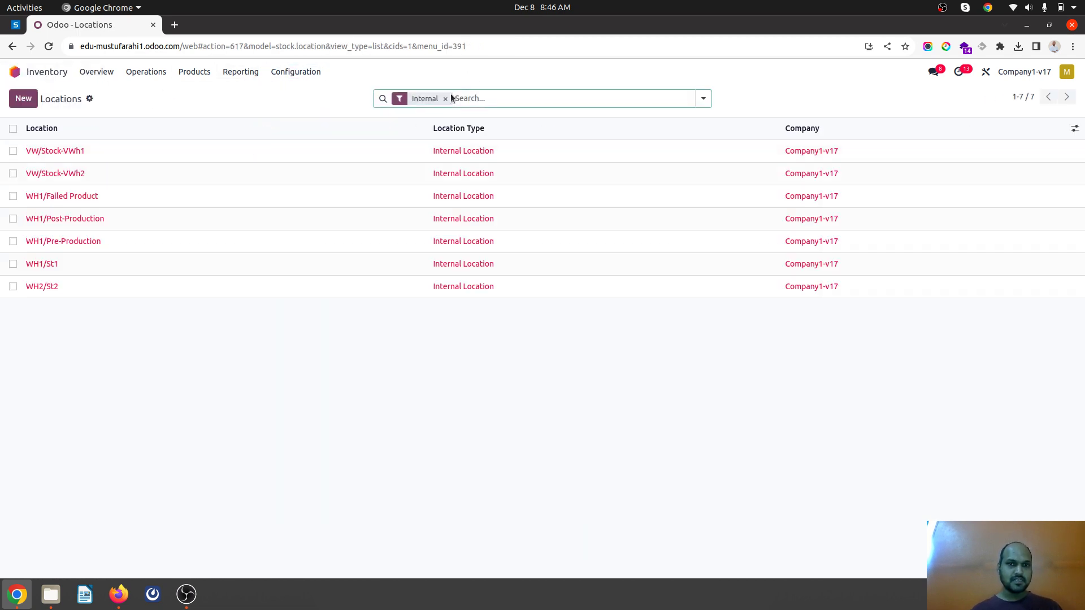
{"action": "left_click", "coordinate": [170, 159]}
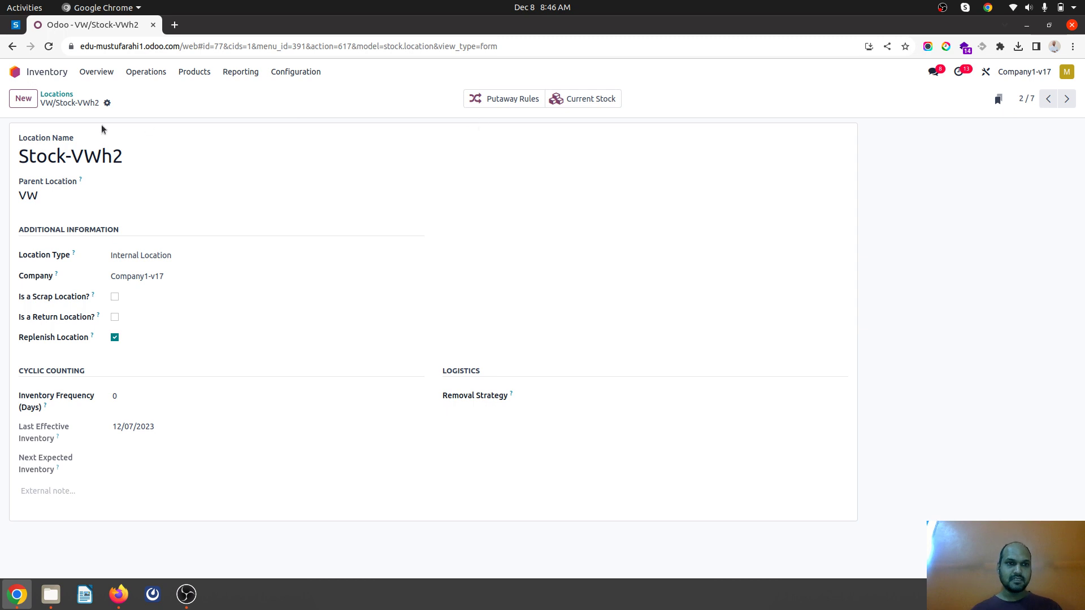
{"action": "left_click", "coordinate": [62, 95]}
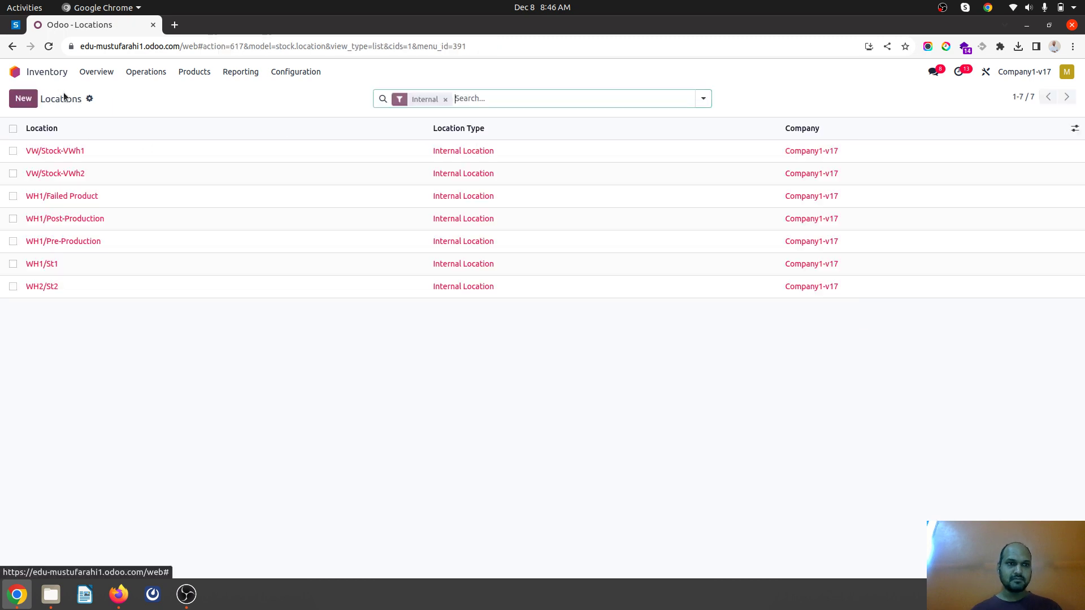
{"action": "left_click", "coordinate": [69, 262]}
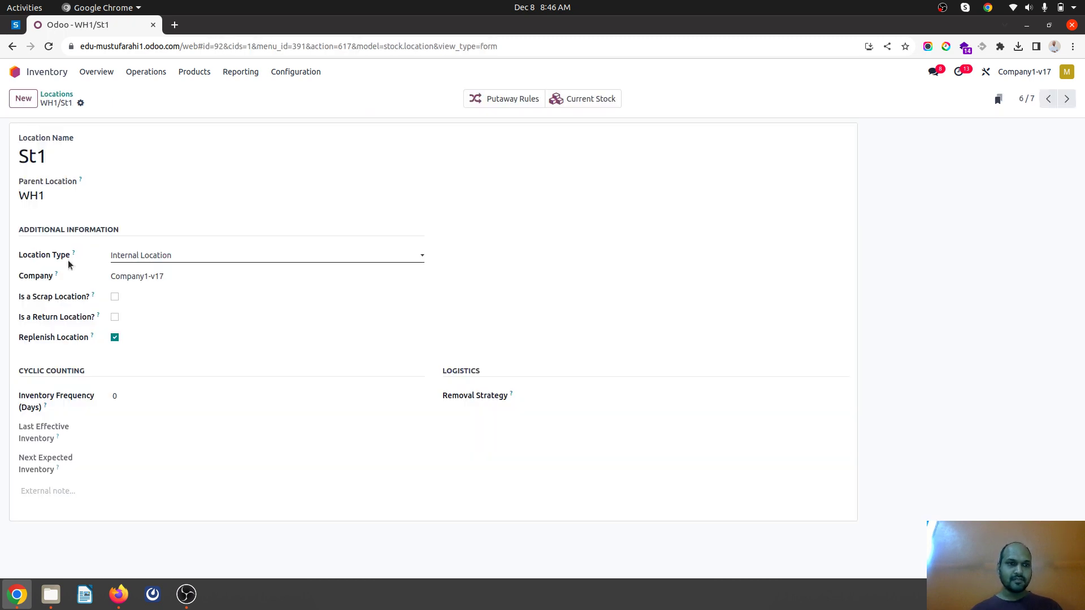
{"action": "left_click", "coordinate": [64, 96]}
Try to order to max for the two VirtualWarehouse RM1 reordering rules, in VW/Stock-VWh1 and VW/Stock-VWh2
{"action": "left_click", "coordinate": [295, 72]}
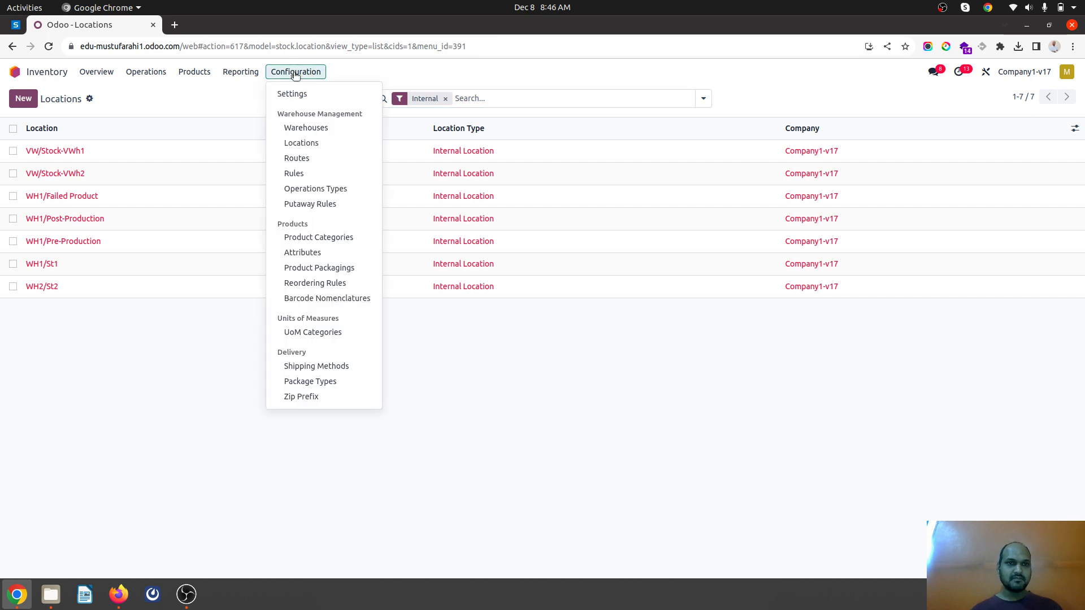
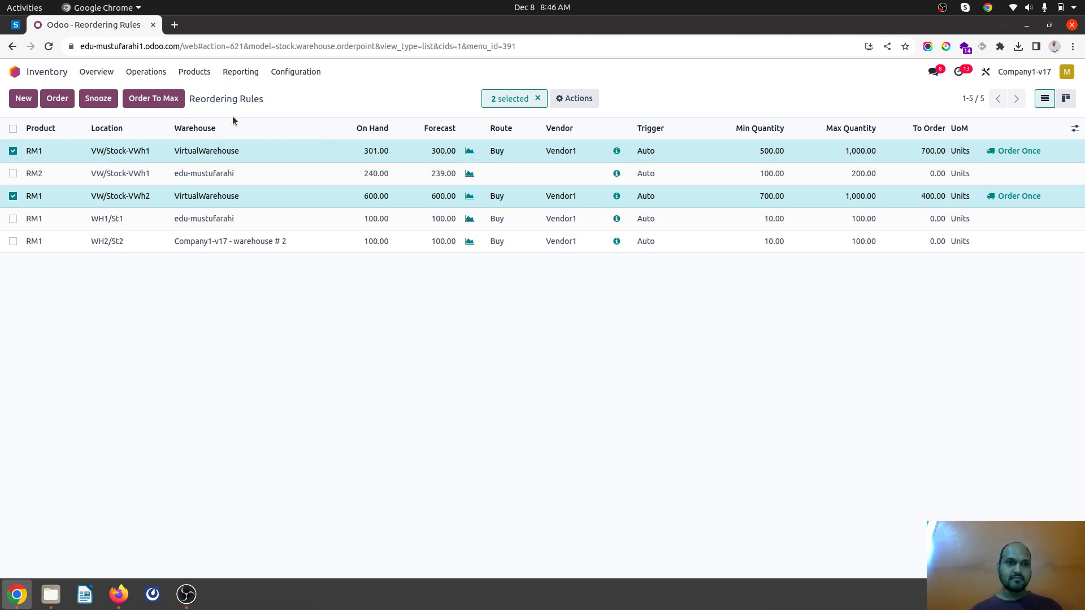
{"action": "left_click", "coordinate": [152, 102]}
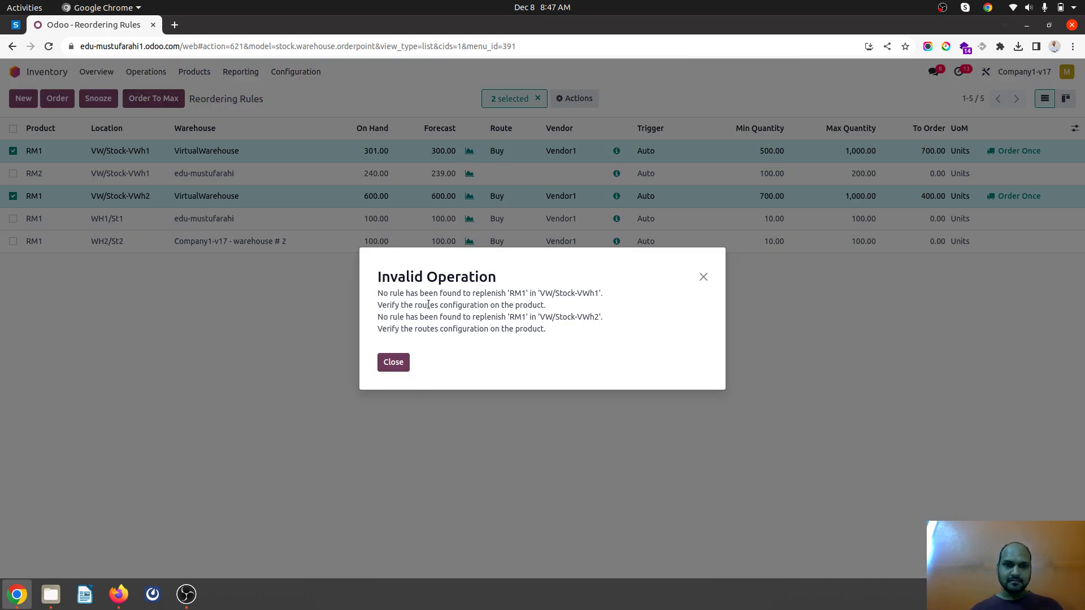
{"action": "left_click", "coordinate": [388, 362]}
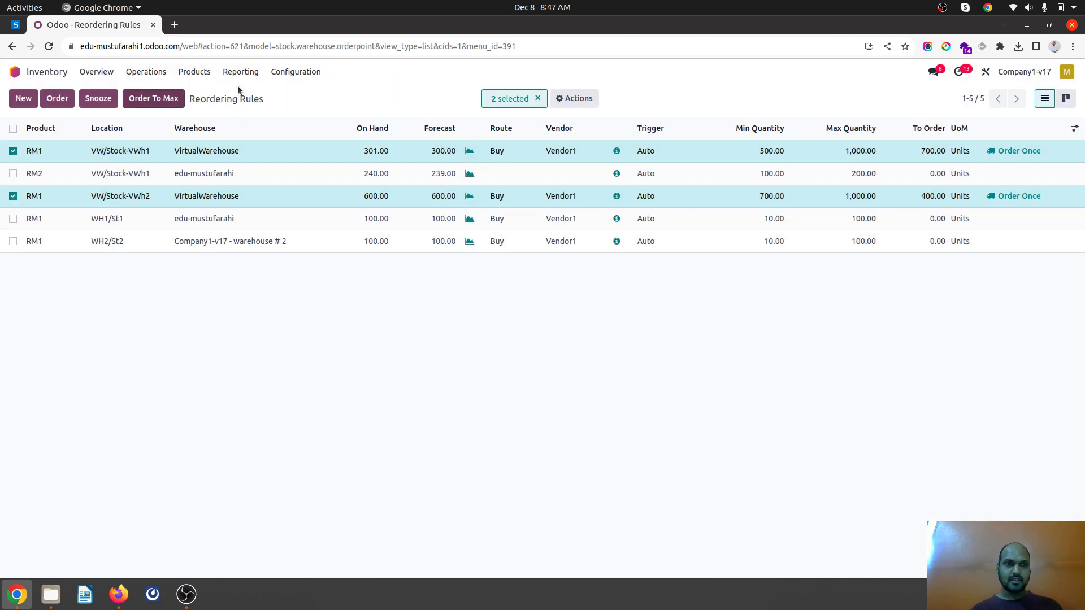
In the Buy route, set the warehouse of the VW/Stock-VWh1 rule to VirtualWarehouse
{"action": "left_click", "coordinate": [277, 75]}
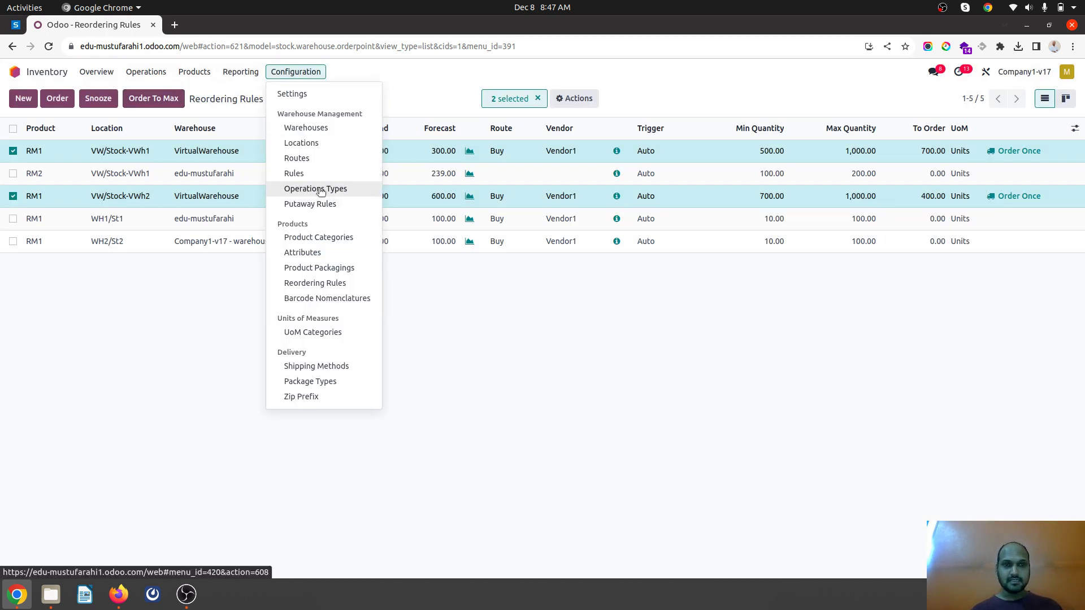
{"action": "left_click", "coordinate": [313, 160]}
{"action": "left_click", "coordinate": [151, 153]}
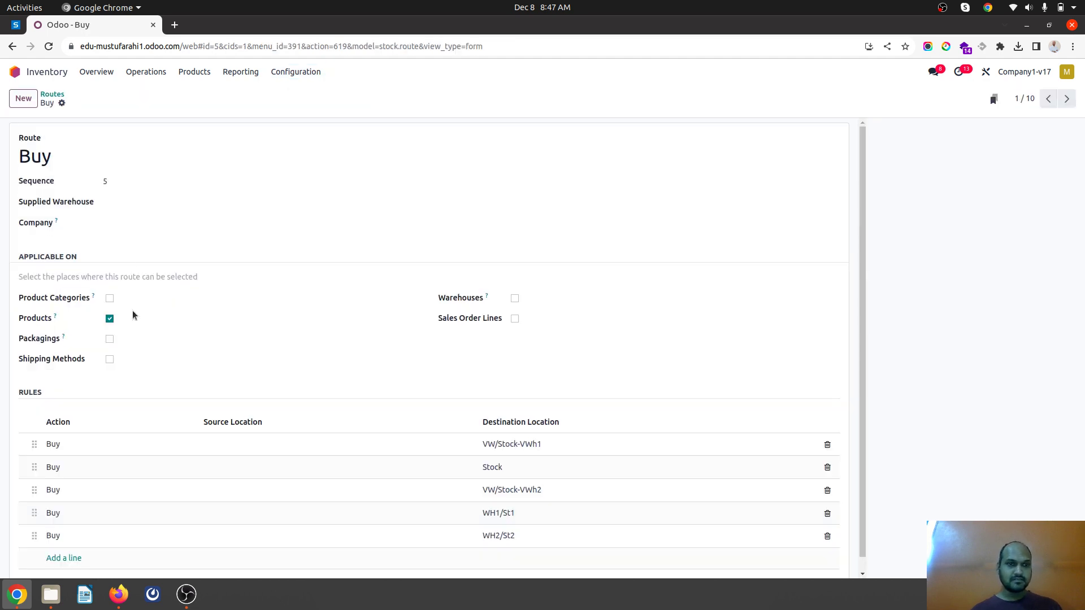
{"action": "scroll", "coordinate": [140, 416], "scroll_direction": "down", "scroll_amount": 1}
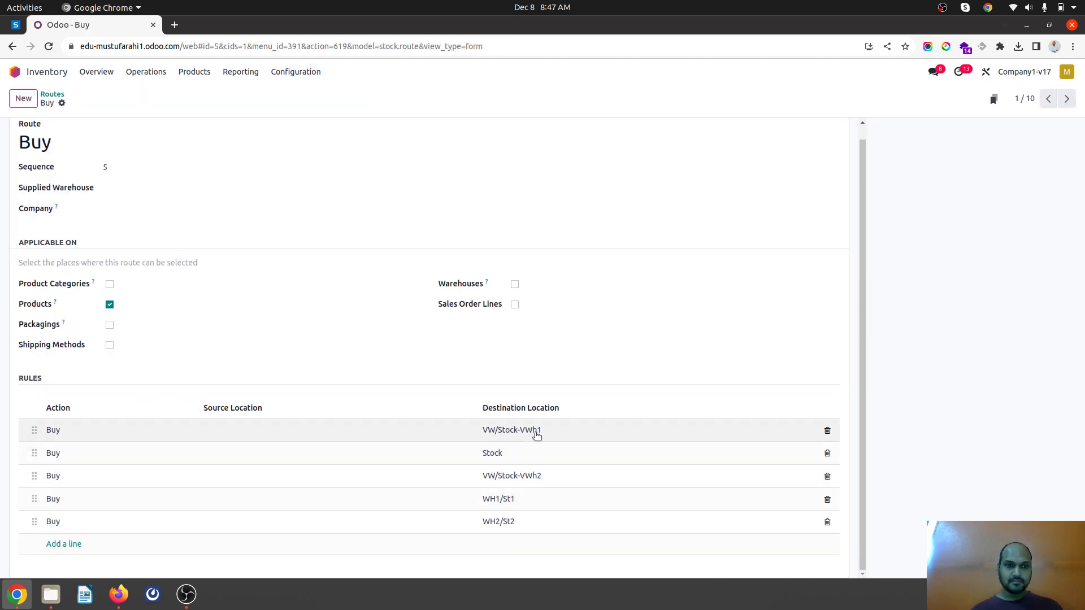
{"action": "left_click", "coordinate": [561, 432]}
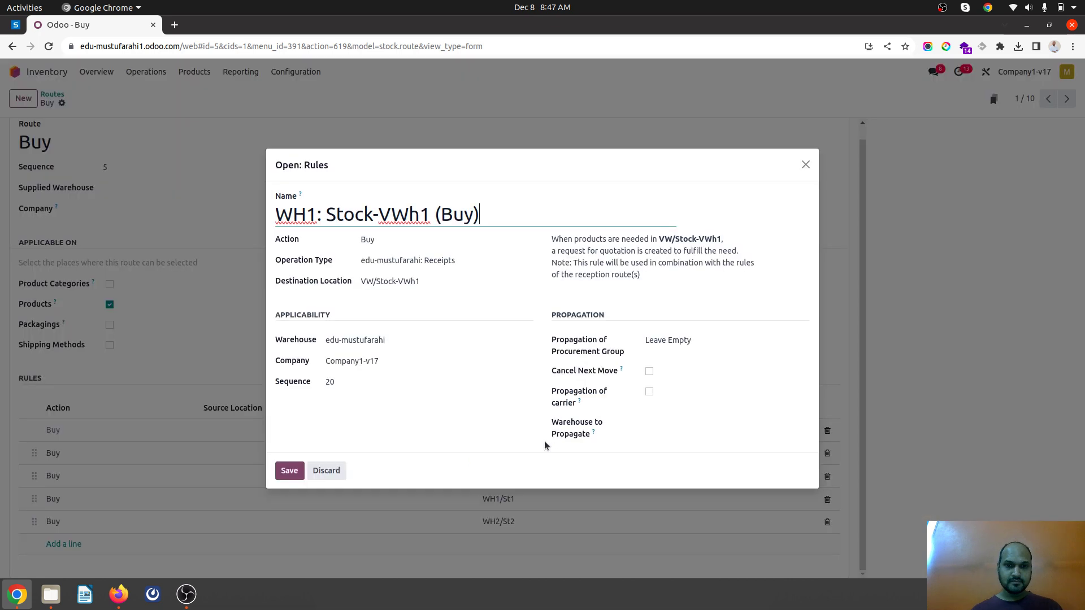
{"action": "left_click", "coordinate": [387, 341]}
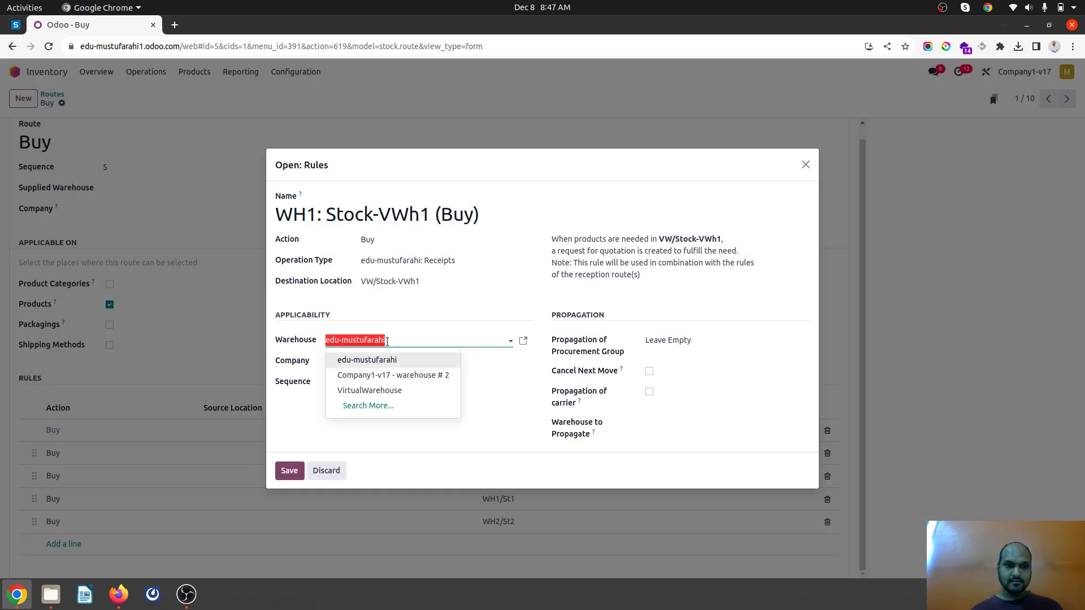
{"action": "left_click", "coordinate": [401, 390]}
{"action": "left_click", "coordinate": [296, 479]}
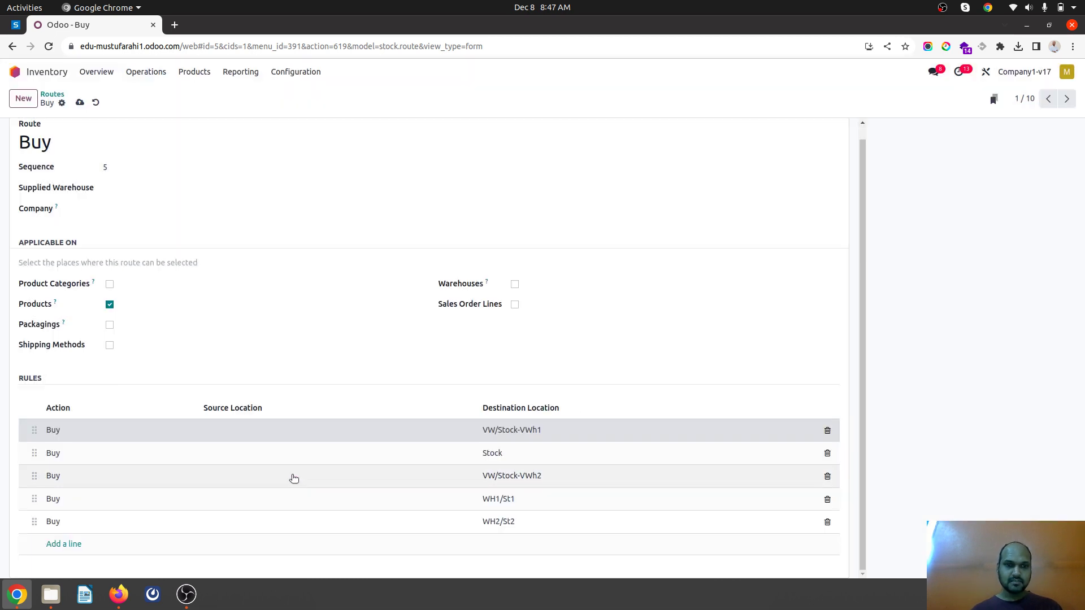
Set the warehouse of the Buy route's VW/Stock-VWh2 rule to VirtualWarehouse and save the route
{"action": "left_click", "coordinate": [317, 478]}
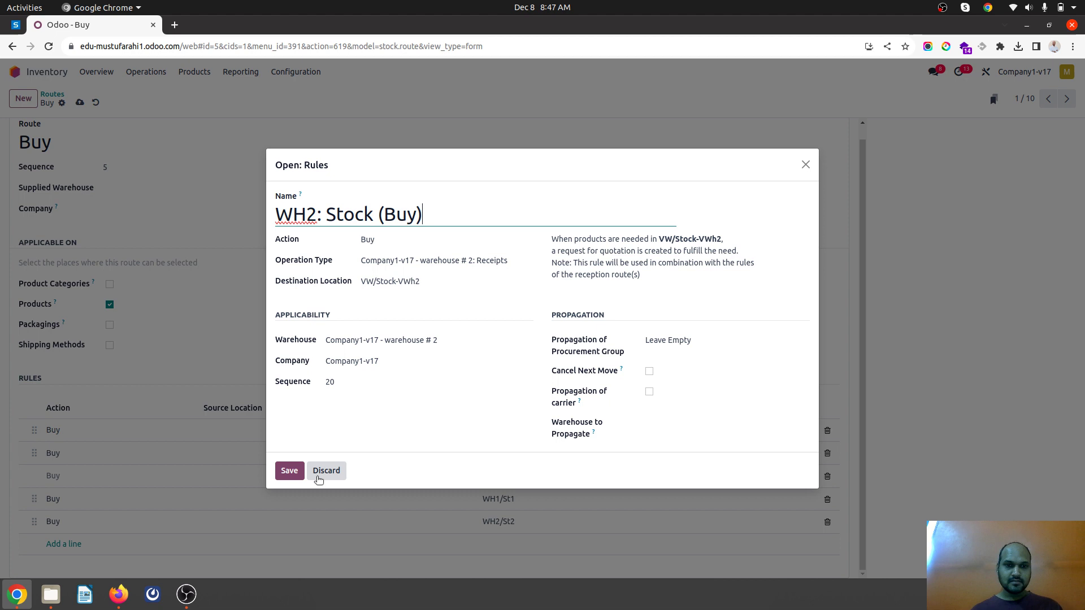
{"action": "left_click", "coordinate": [389, 340]}
{"action": "left_click", "coordinate": [376, 391]}
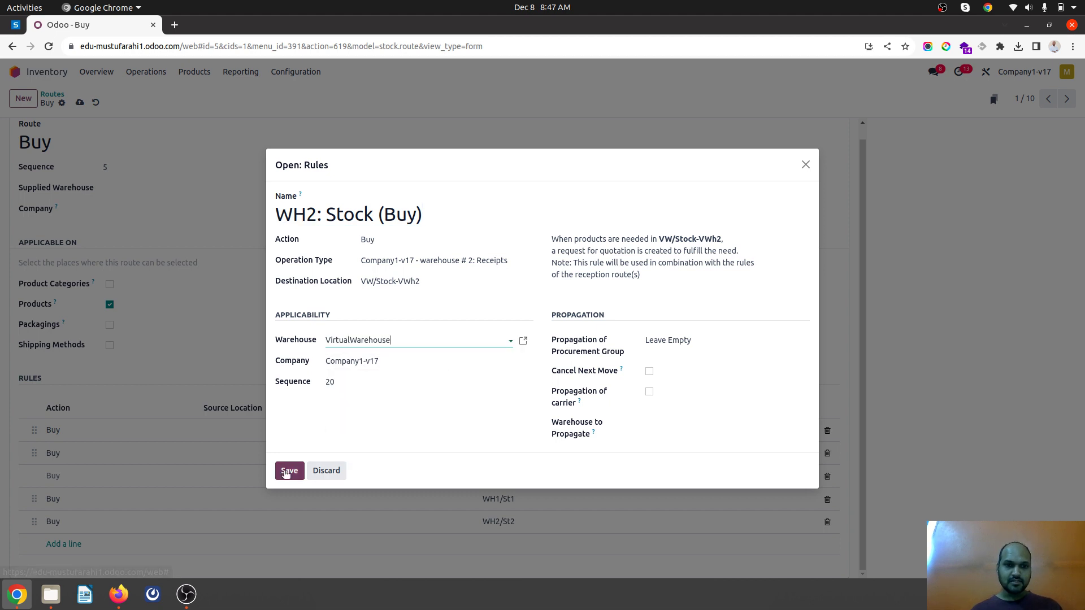
{"action": "left_click", "coordinate": [287, 471]}
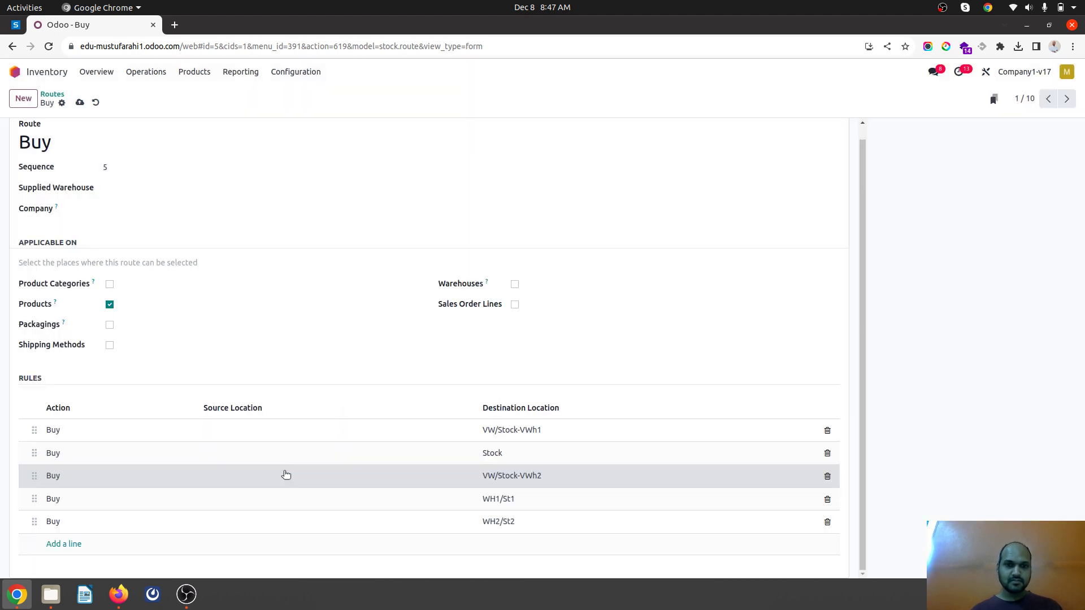
{"action": "left_click", "coordinate": [80, 103]}
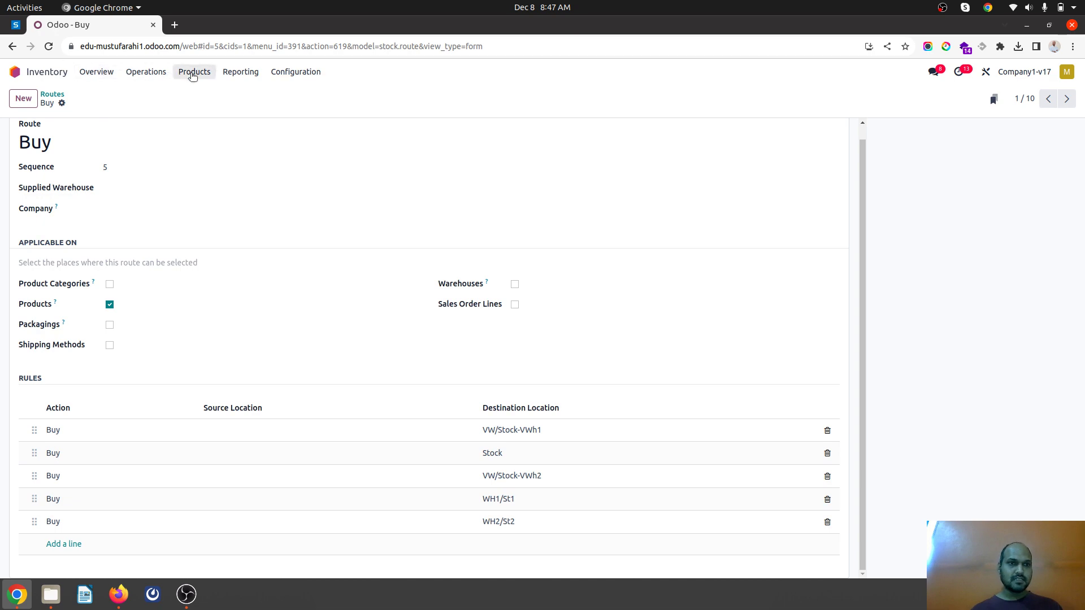
Run the stock scheduler from the home screen to trigger the reordering rules
{"action": "left_click", "coordinate": [15, 72]}
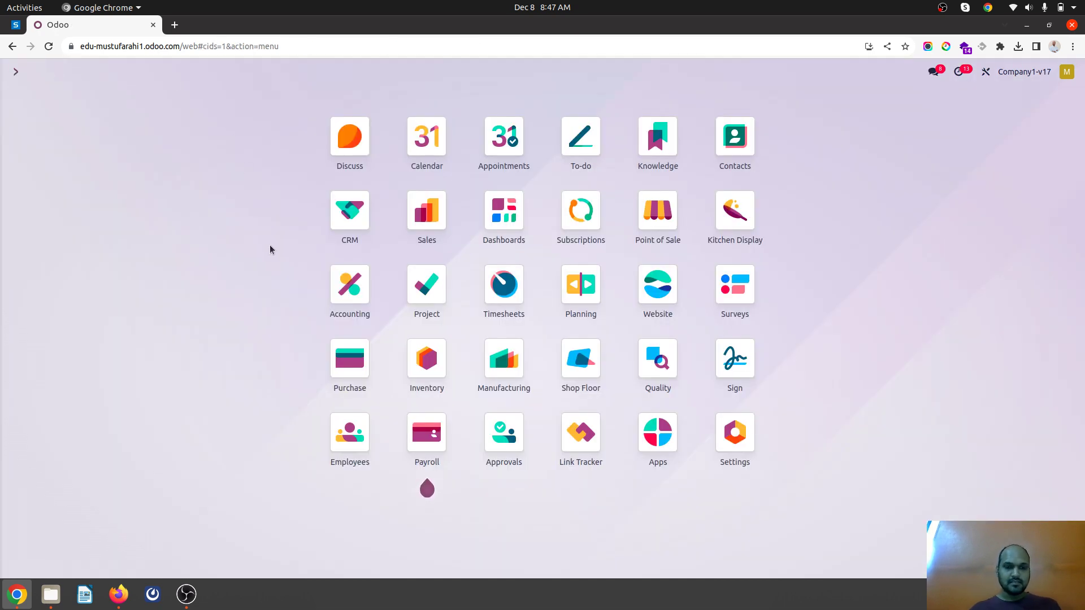
{"action": "type", "text": "run s"}
{"action": "key", "text": "Return"}
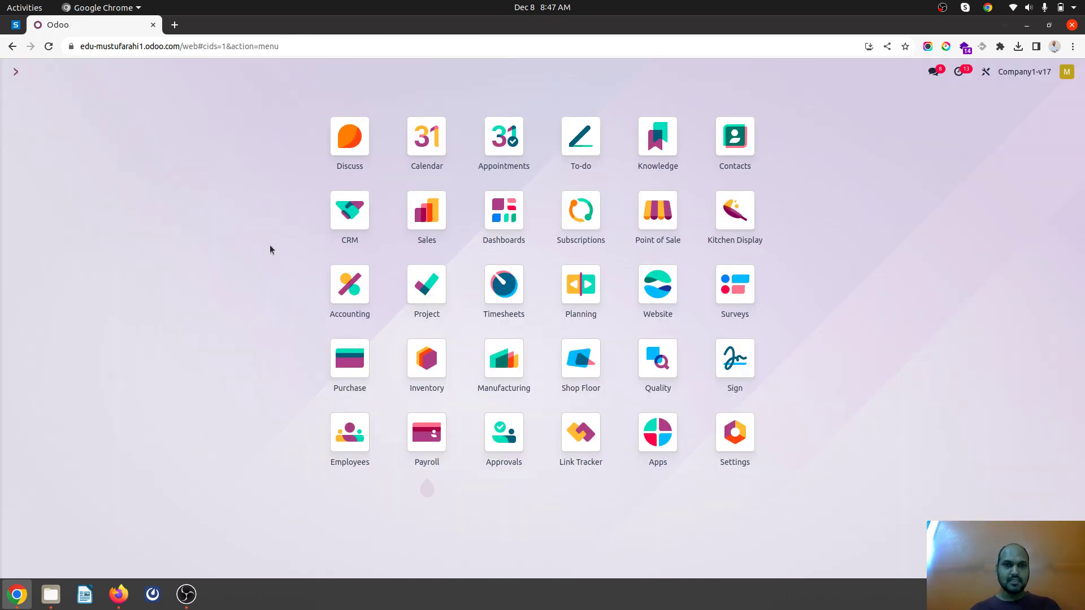
{"action": "left_click", "coordinate": [300, 360]}
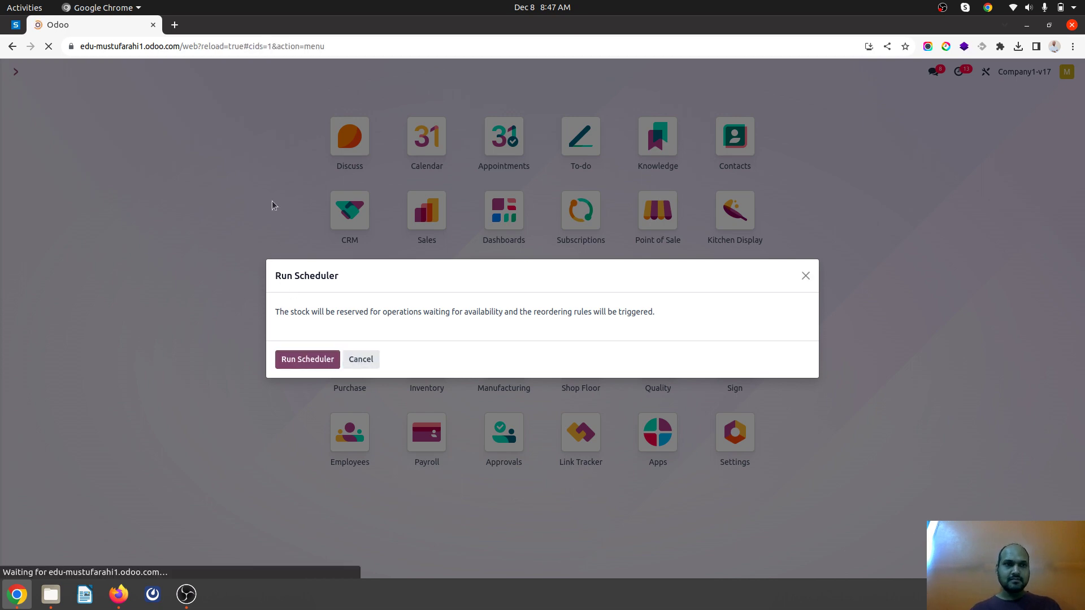
Switch to Purchase and open the list of requests for quotation
{"action": "type", "text": "p"}
{"action": "key", "text": "Down"}
{"action": "key", "text": "Down"}
{"action": "key", "text": "Down"}
{"action": "key", "text": "Return"}
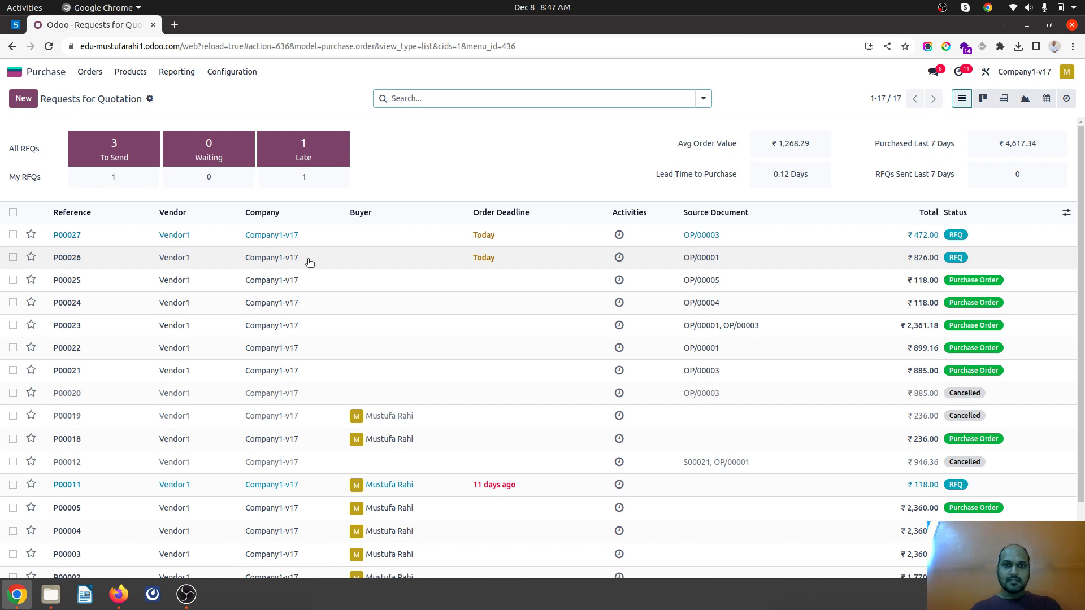
Open request for quotation P00026 and examine the forecast report of its RM1 line
{"action": "left_click", "coordinate": [283, 260]}
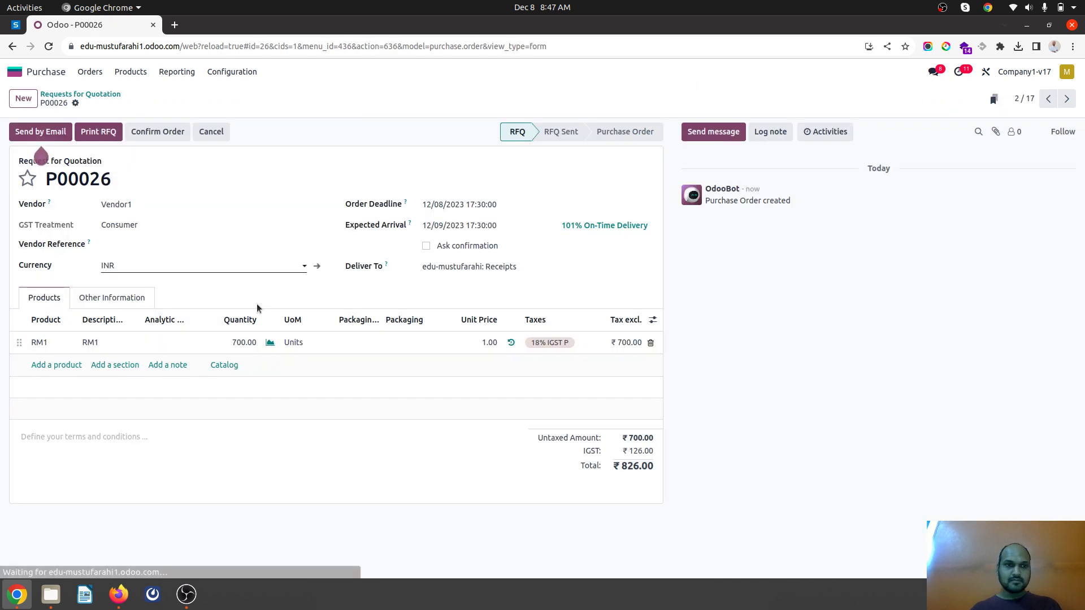
{"action": "left_click", "coordinate": [270, 343]}
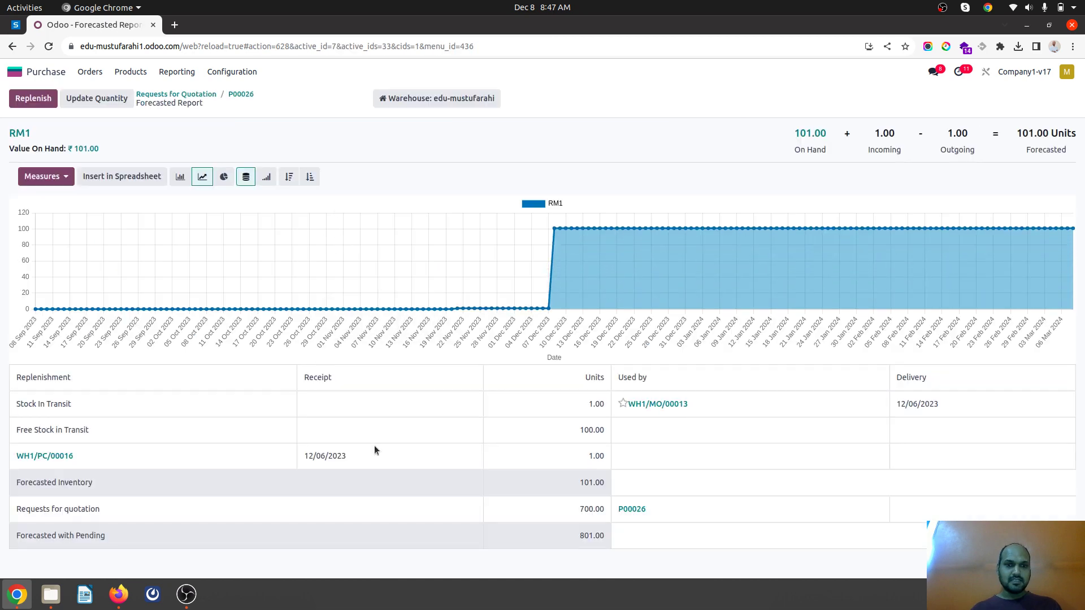
{"action": "left_click", "coordinate": [238, 94]}
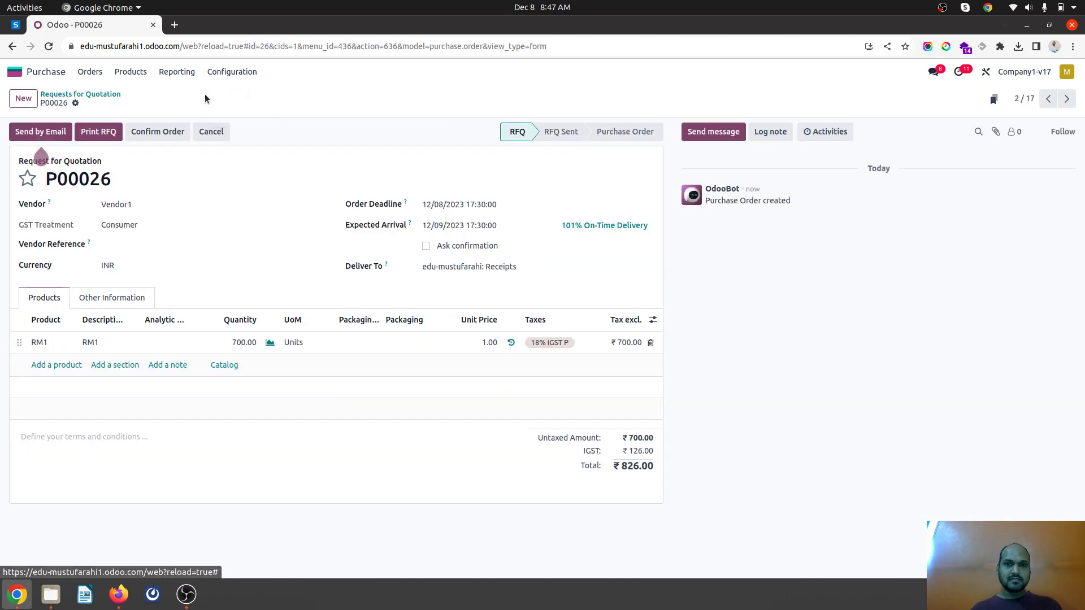
Examine the product line and other information of request for quotation P00027, and return to the list
{"action": "left_click", "coordinate": [96, 94]}
{"action": "left_click", "coordinate": [200, 243]}
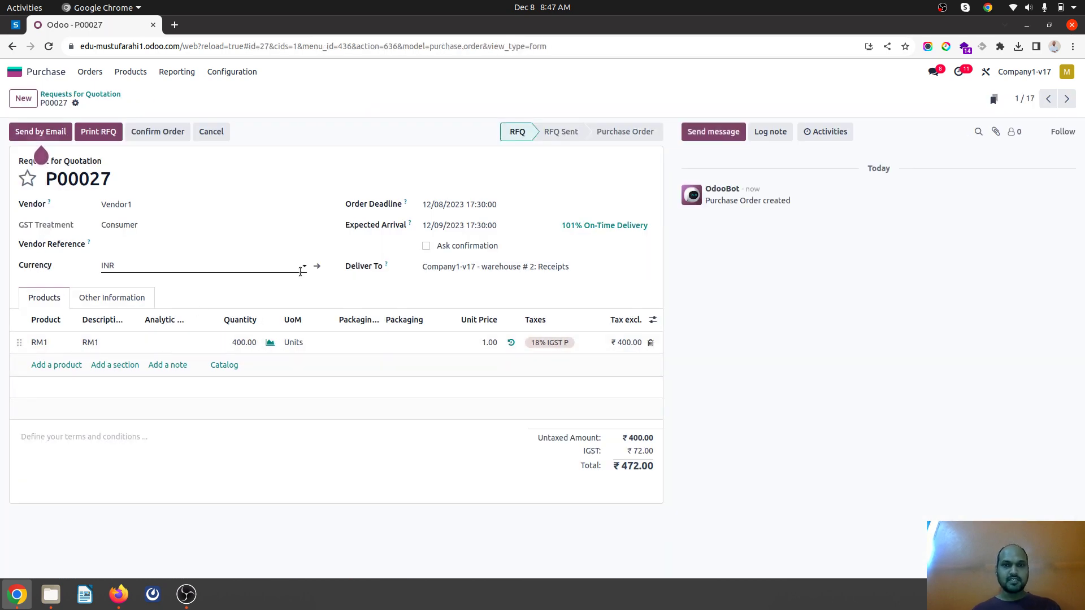
{"action": "left_click", "coordinate": [93, 297]}
{"action": "left_click", "coordinate": [35, 296]}
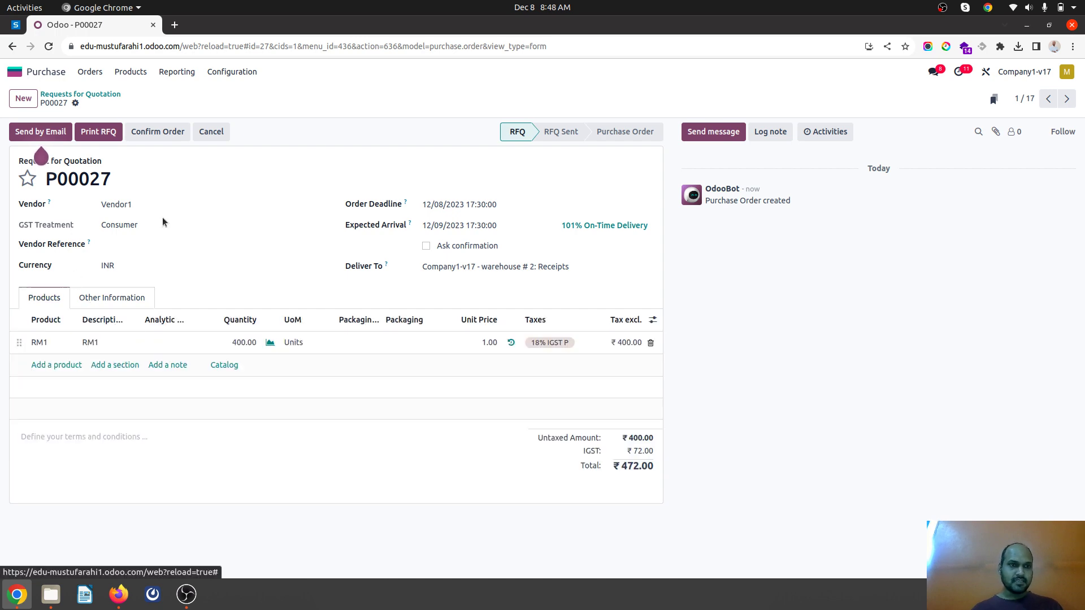
{"action": "left_click", "coordinate": [88, 96]}
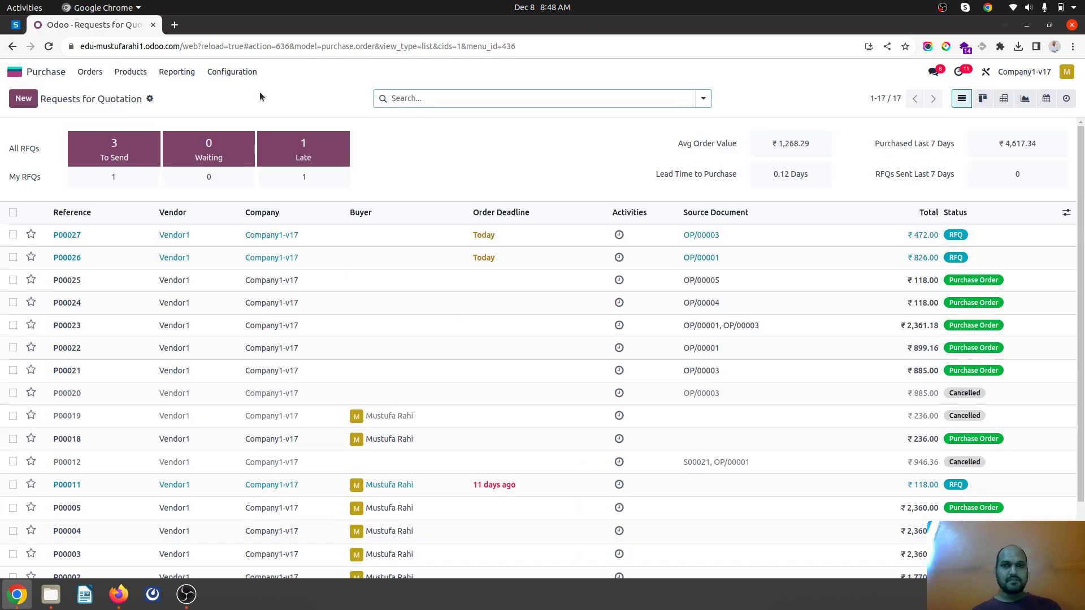
{"action": "left_click", "coordinate": [13, 235]}
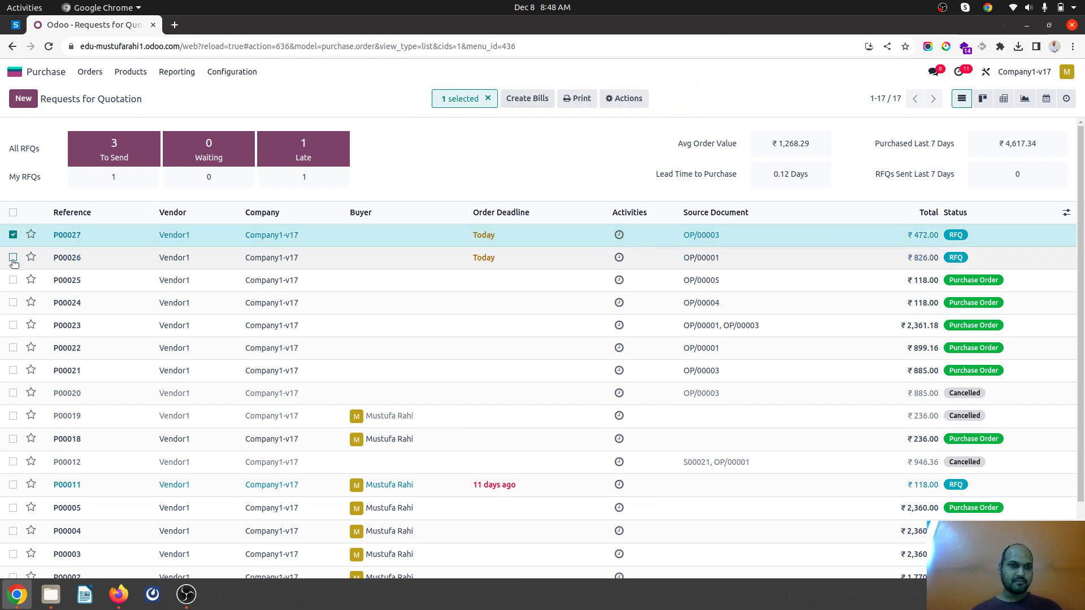
{"action": "left_click", "coordinate": [13, 260]}
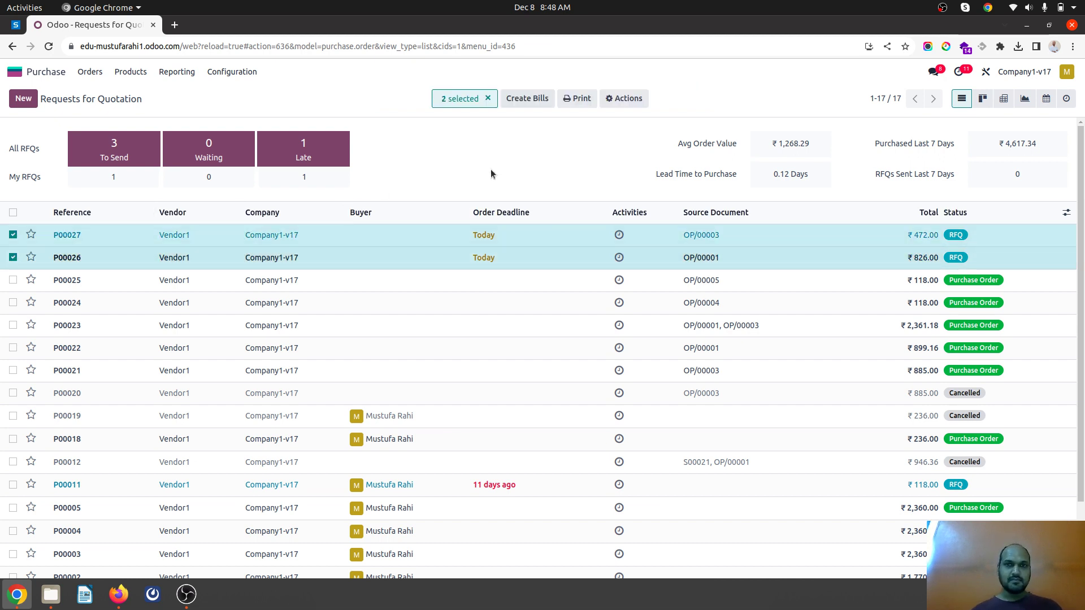
{"action": "left_click", "coordinate": [622, 100]}
{"action": "left_click", "coordinate": [607, 107]}
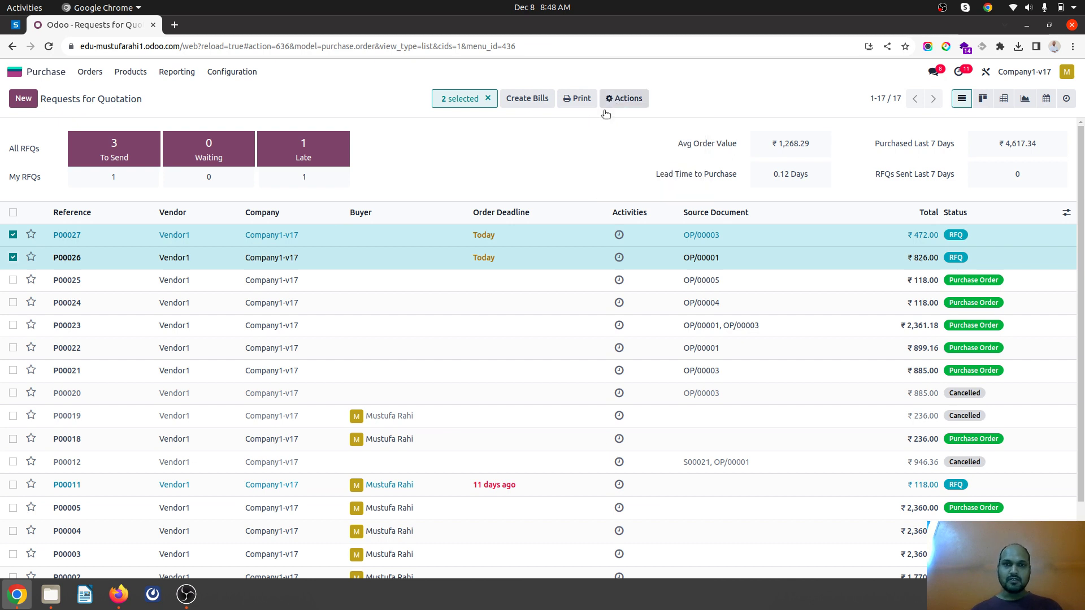
Check the source document of request P00027 and try to confirm the order with delivery to Company1-v17 - warehouse # 2: Receipts
{"action": "left_click", "coordinate": [438, 238]}
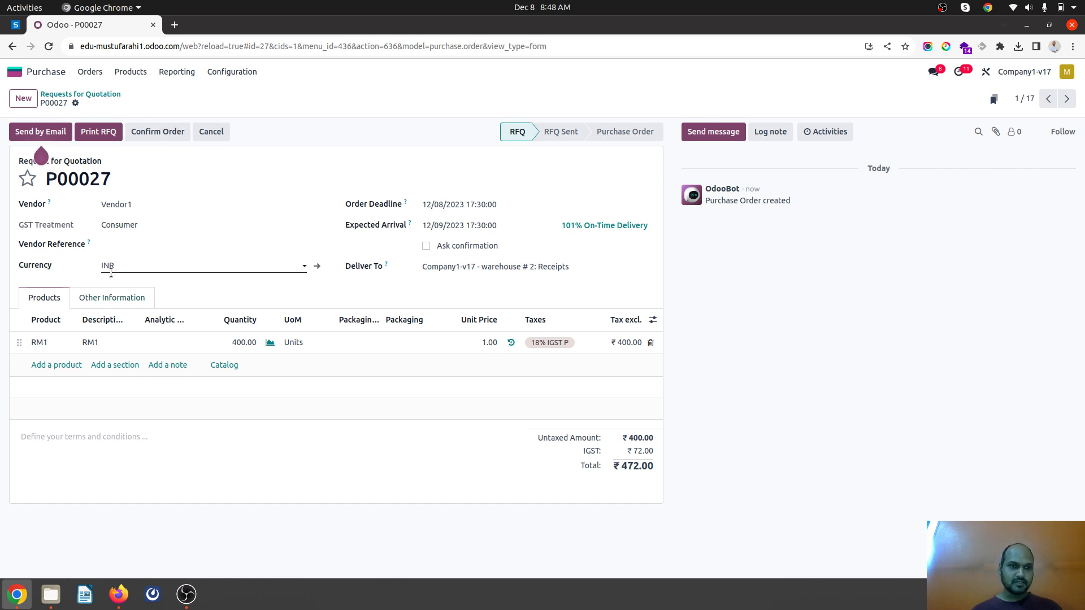
{"action": "left_click", "coordinate": [111, 303]}
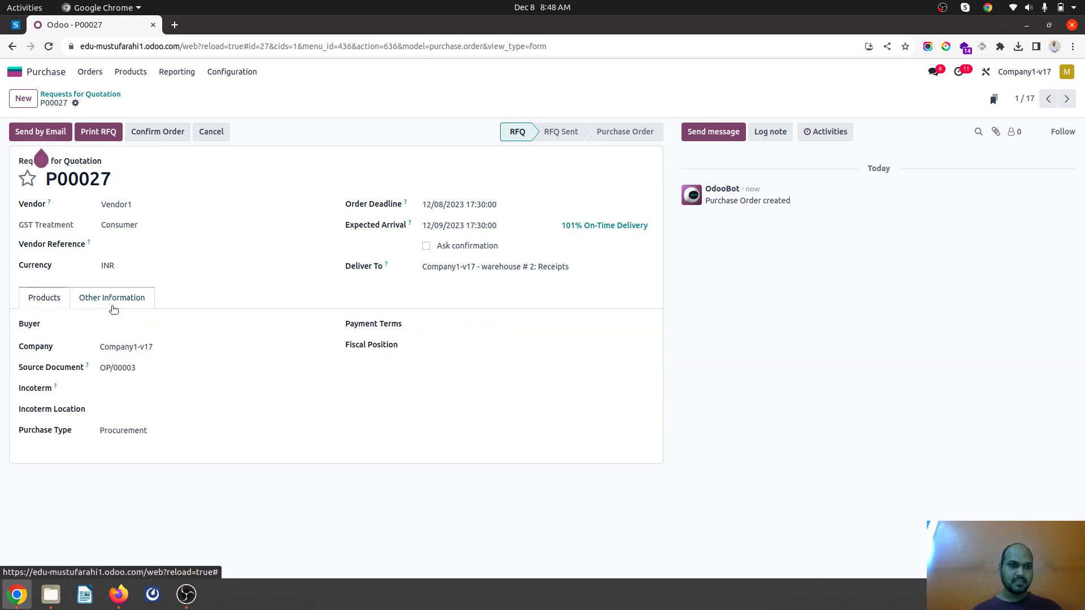
{"action": "left_click", "coordinate": [42, 300]}
{"action": "left_click", "coordinate": [166, 126]}
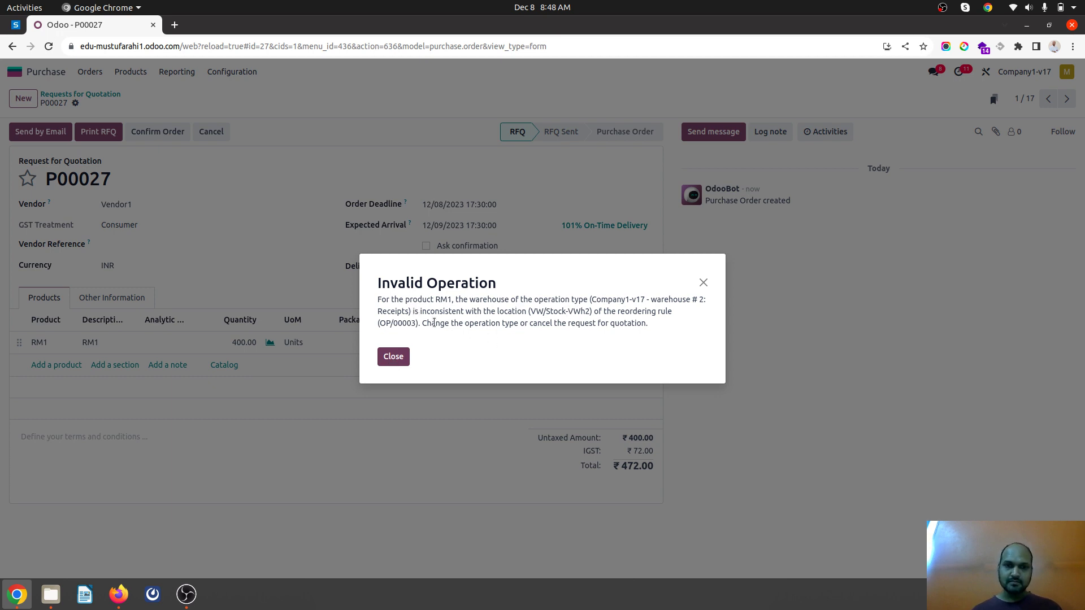
{"action": "left_click", "coordinate": [394, 357]}
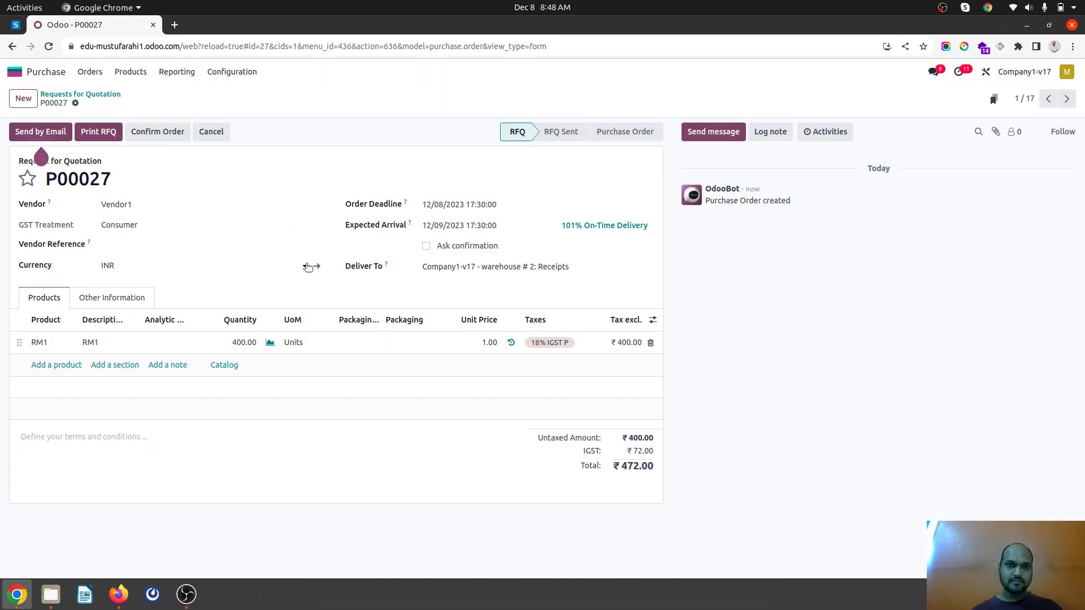
Set Deliver To on P00027 to VirtualWarehouse: Receipts, save it, and confirm the order
{"action": "left_click", "coordinate": [120, 301]}
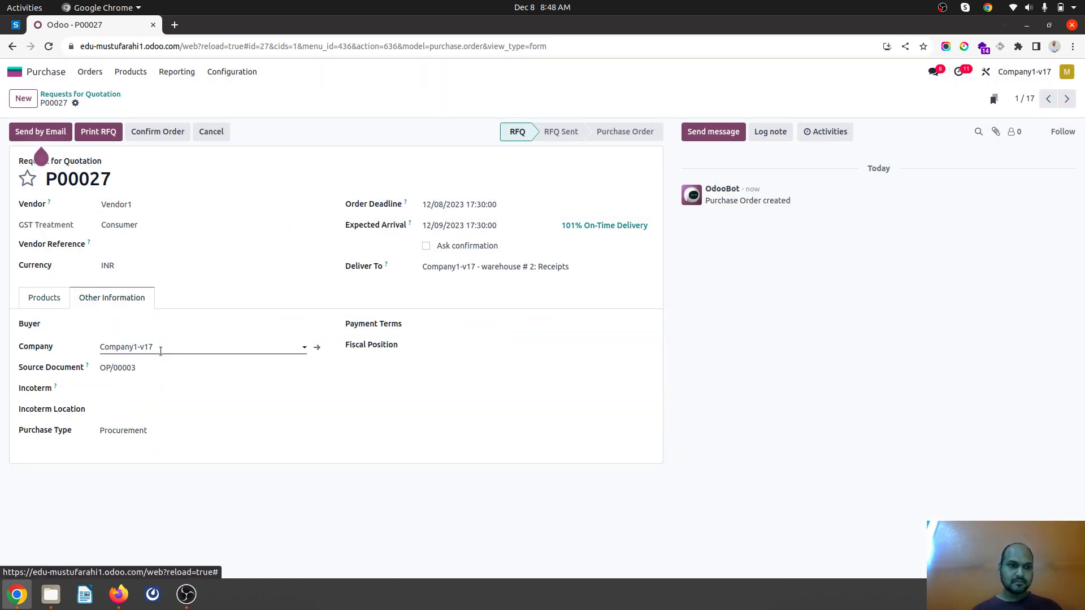
{"action": "left_click", "coordinate": [51, 297]}
{"action": "left_click", "coordinate": [495, 261]}
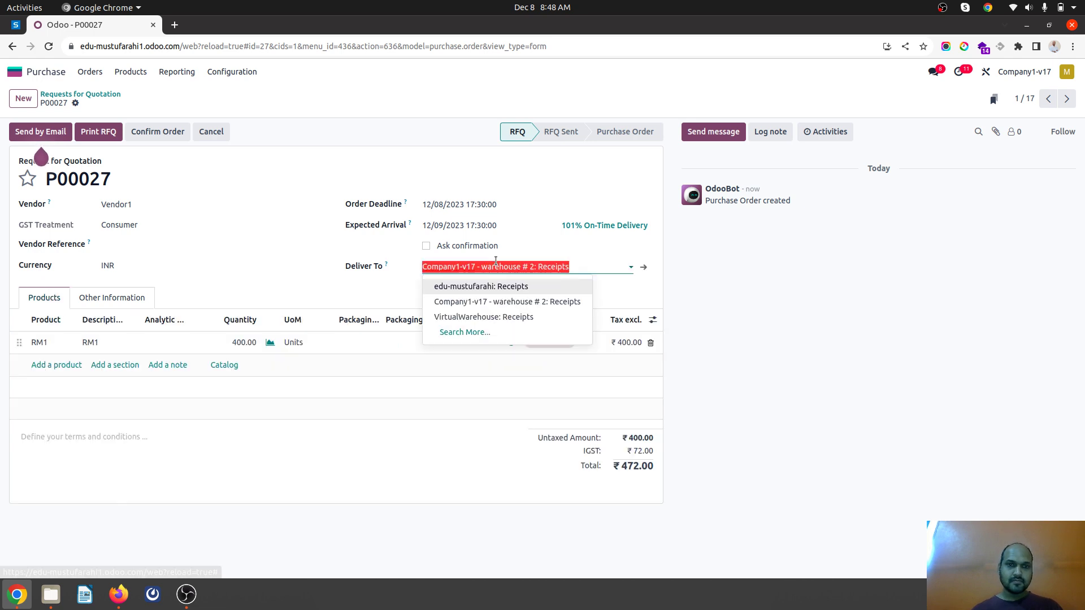
{"action": "left_click", "coordinate": [426, 300]}
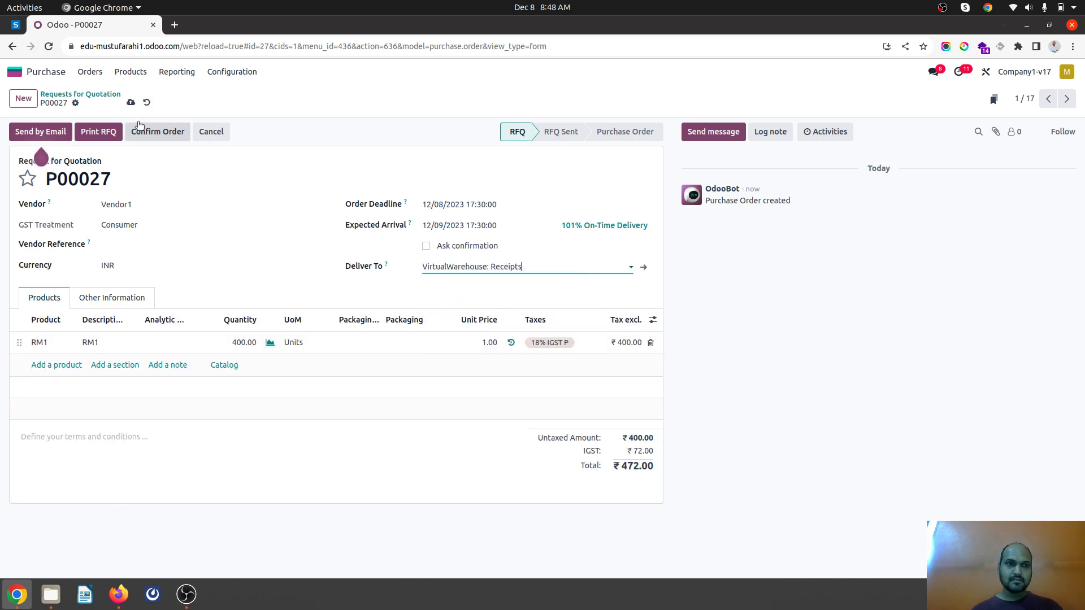
{"action": "left_click", "coordinate": [130, 102]}
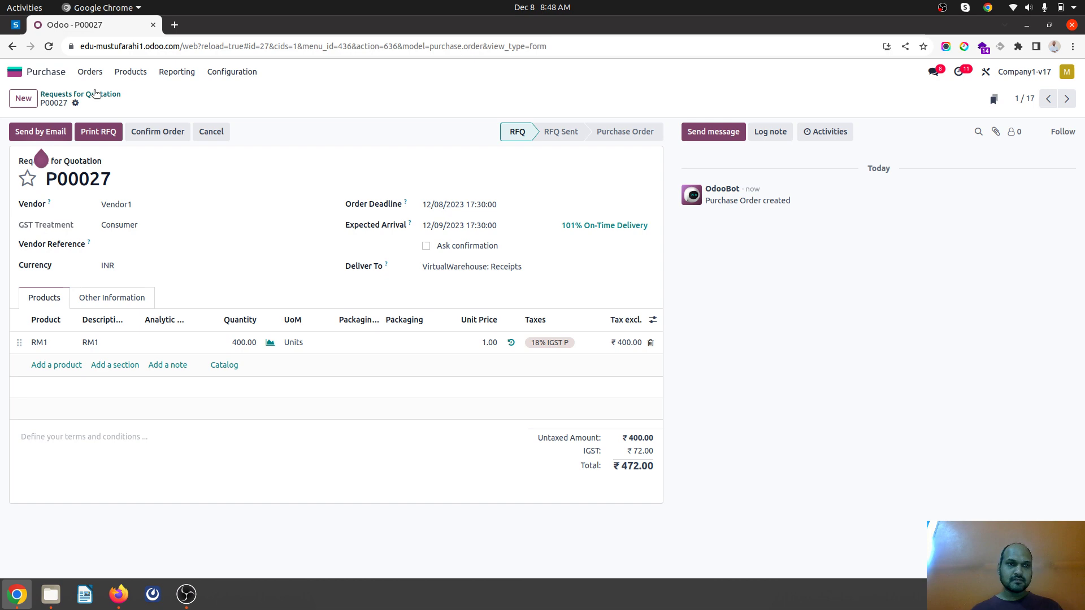
{"action": "left_click", "coordinate": [155, 132]}
Open request P00026, set its Deliver To to VirtualWarehouse: Receipts, and save it
{"action": "left_click", "coordinate": [80, 93]}
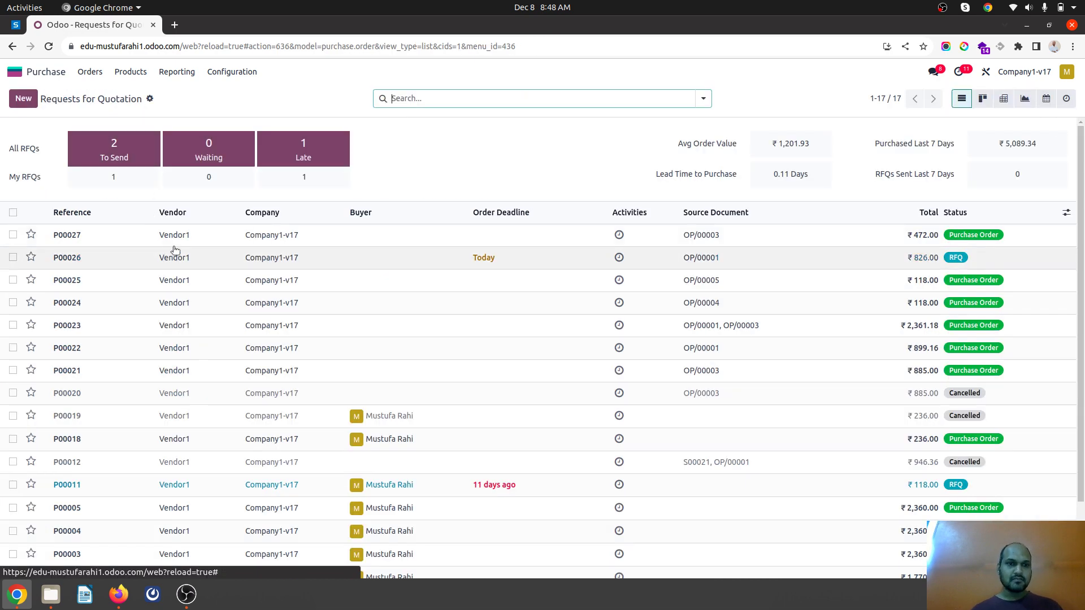
{"action": "left_click", "coordinate": [187, 252]}
{"action": "left_click", "coordinate": [491, 267]}
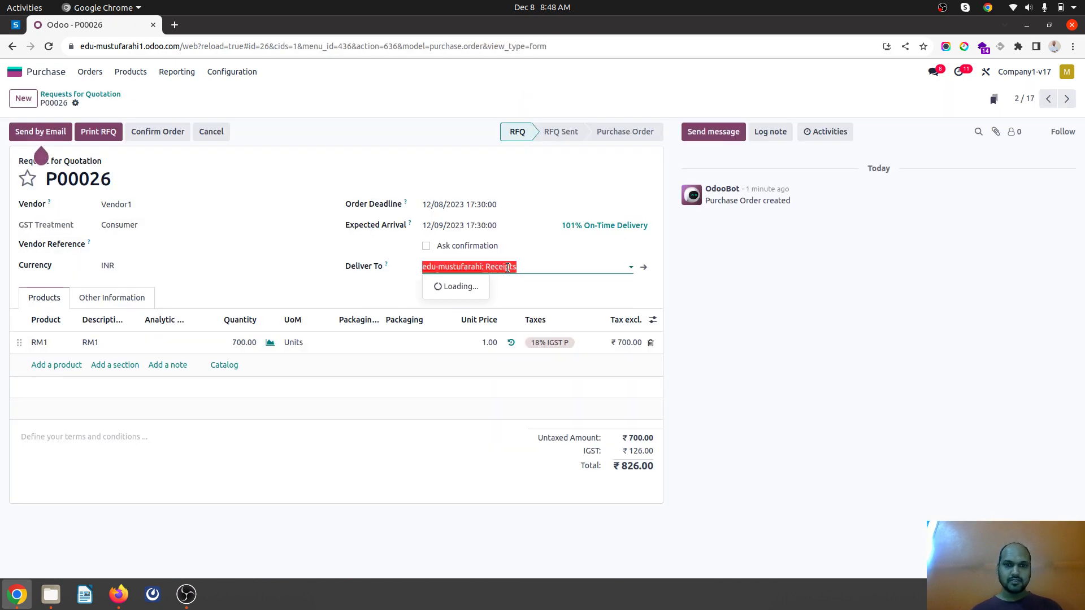
{"action": "left_click", "coordinate": [506, 316]}
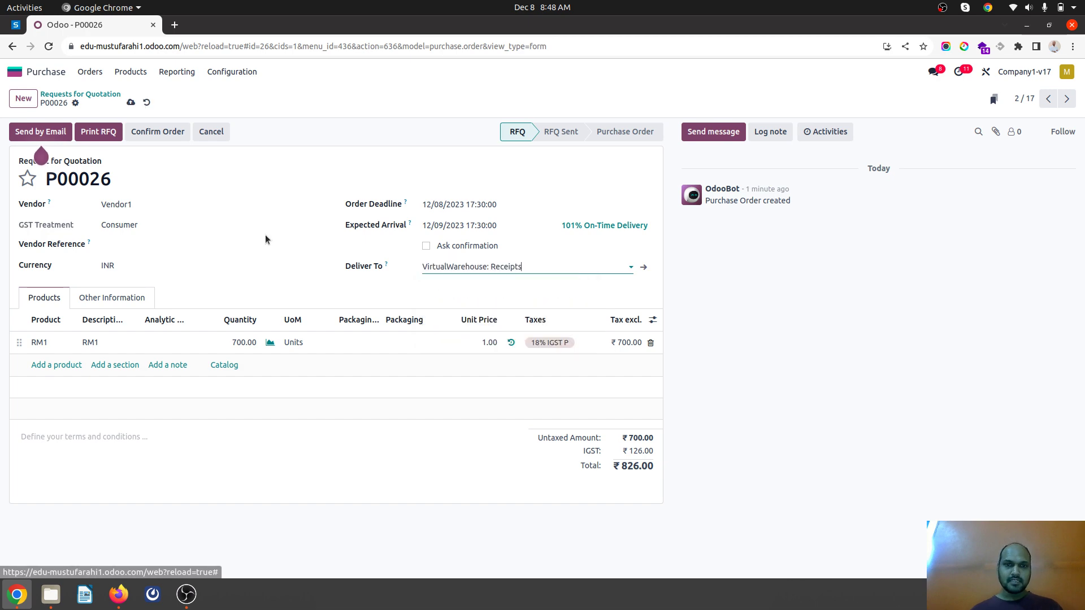
{"action": "left_click", "coordinate": [130, 103]}
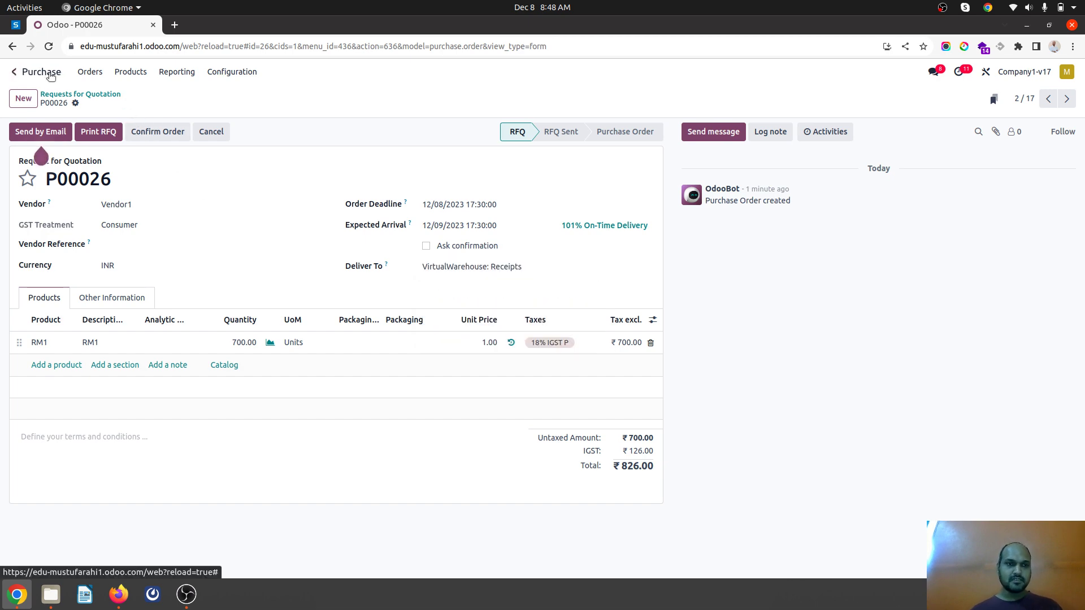
Switch to Inventory and open the list of routes
{"action": "key", "text": "alt+h"}
{"action": "type", "text": "inve"}
{"action": "key", "text": "Return"}
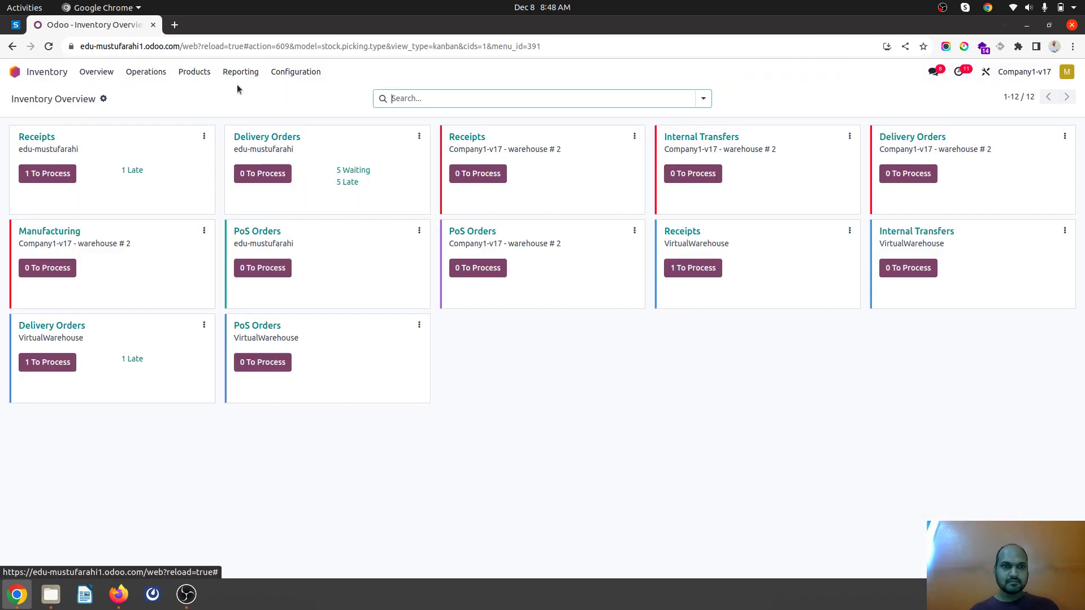
{"action": "left_click", "coordinate": [295, 72]}
{"action": "left_click", "coordinate": [330, 161]}
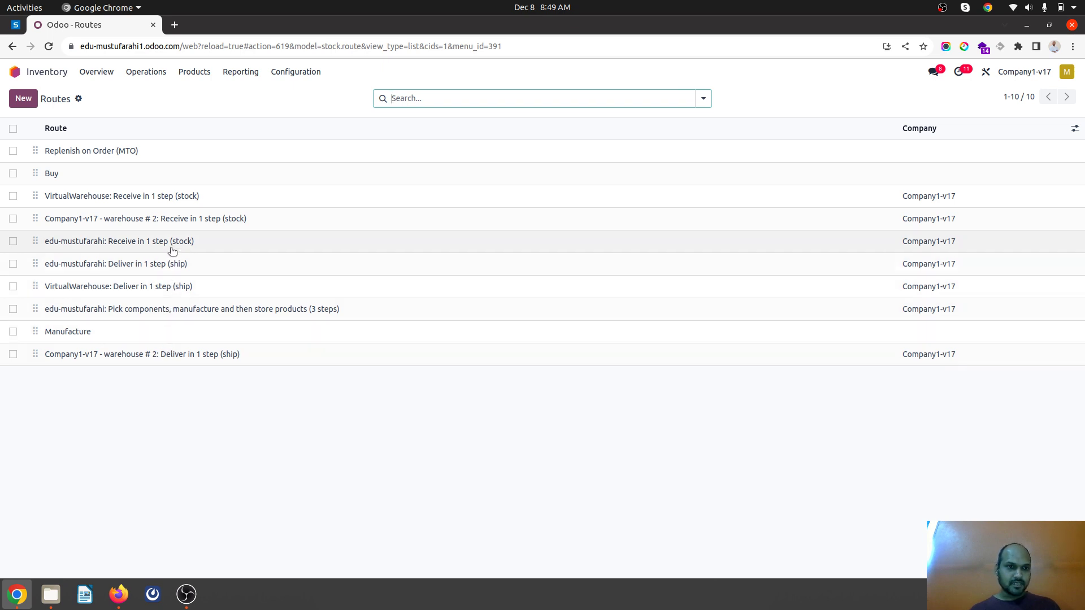
Examine the rules of the Receive in 1 step (stock) routes for Company1-v17 - warehouse # 2 and VirtualWarehouse
{"action": "left_click", "coordinate": [178, 224]}
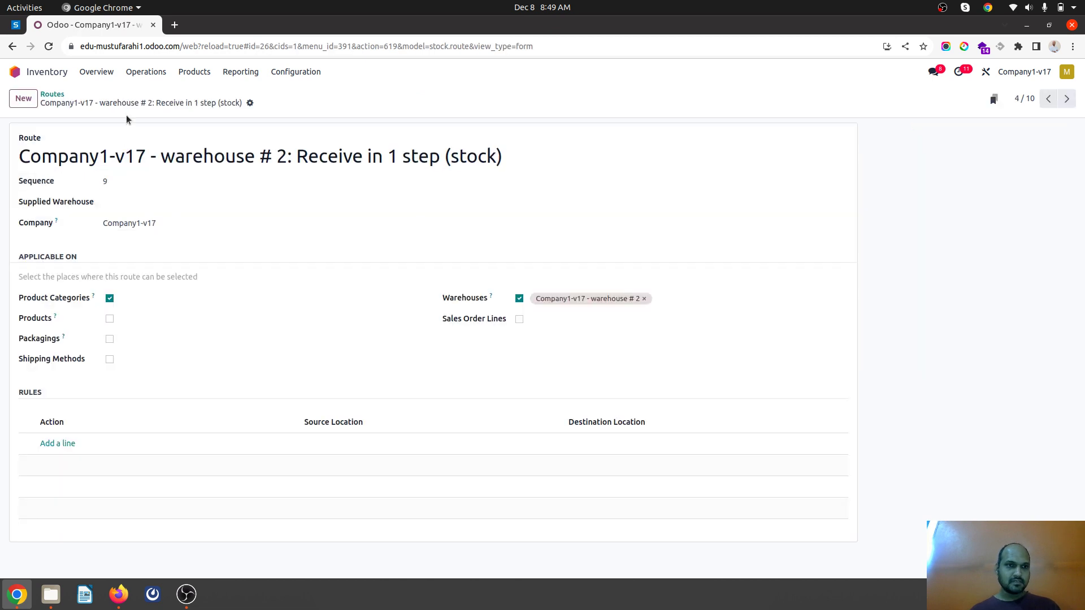
{"action": "left_click", "coordinate": [52, 94]}
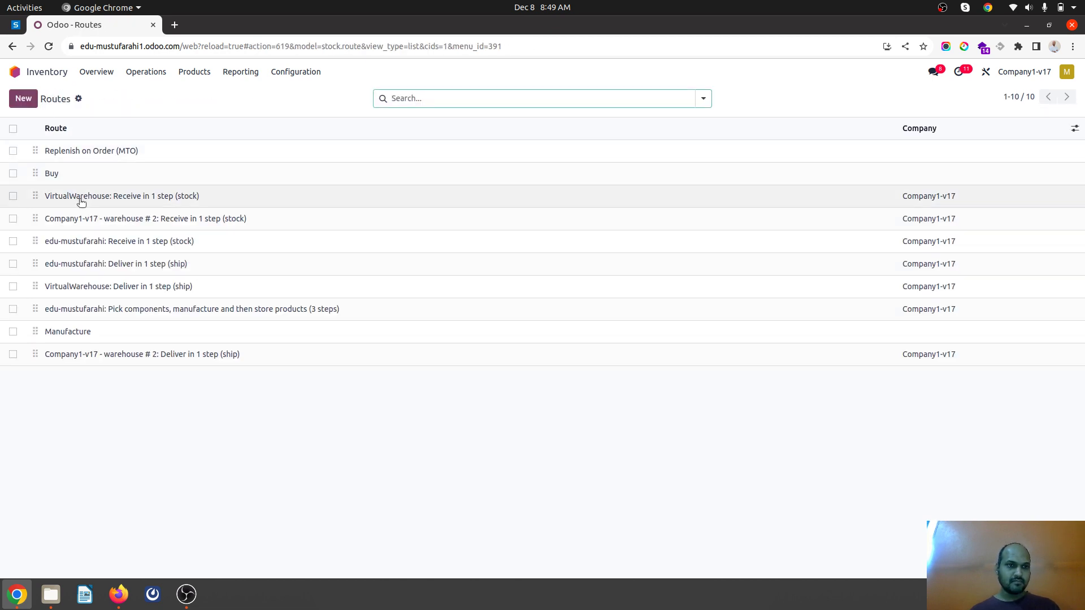
{"action": "left_click", "coordinate": [79, 197]}
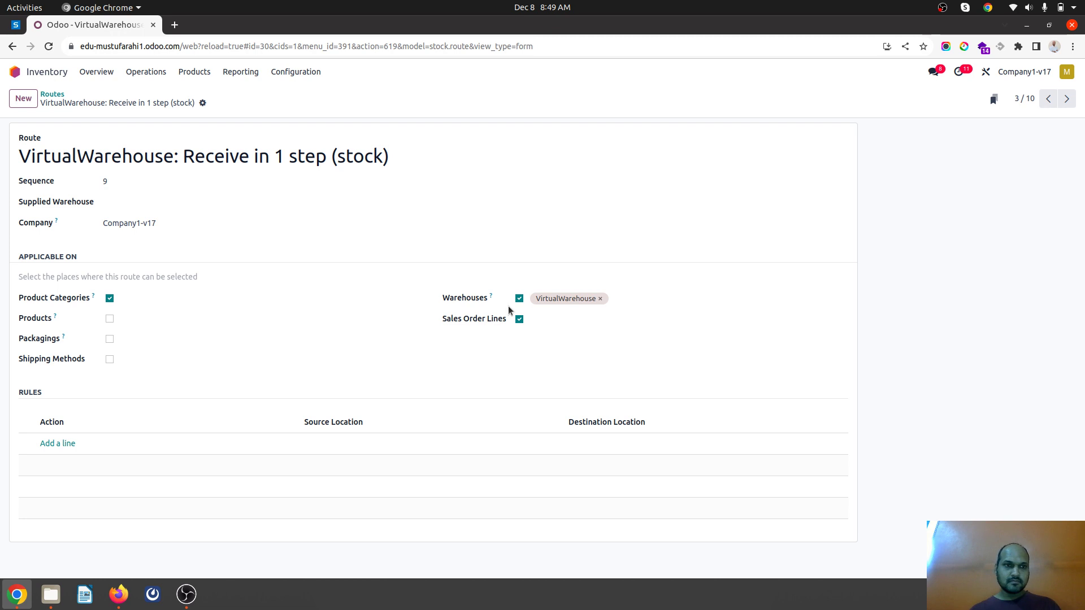
{"action": "left_click", "coordinate": [54, 445]}
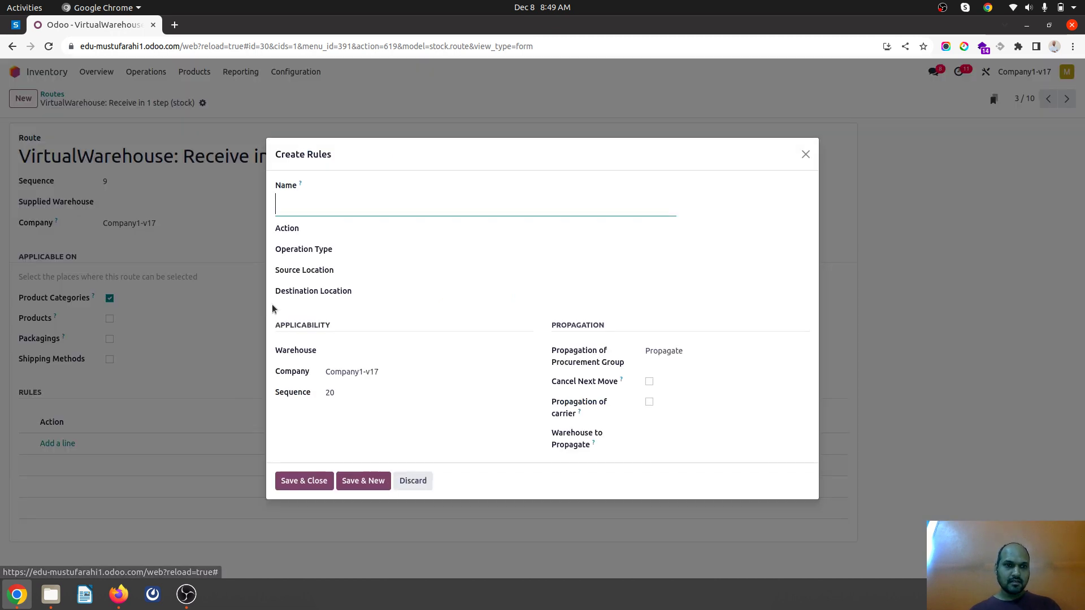
{"action": "left_click", "coordinate": [403, 485]}
{"action": "left_click", "coordinate": [62, 97]}
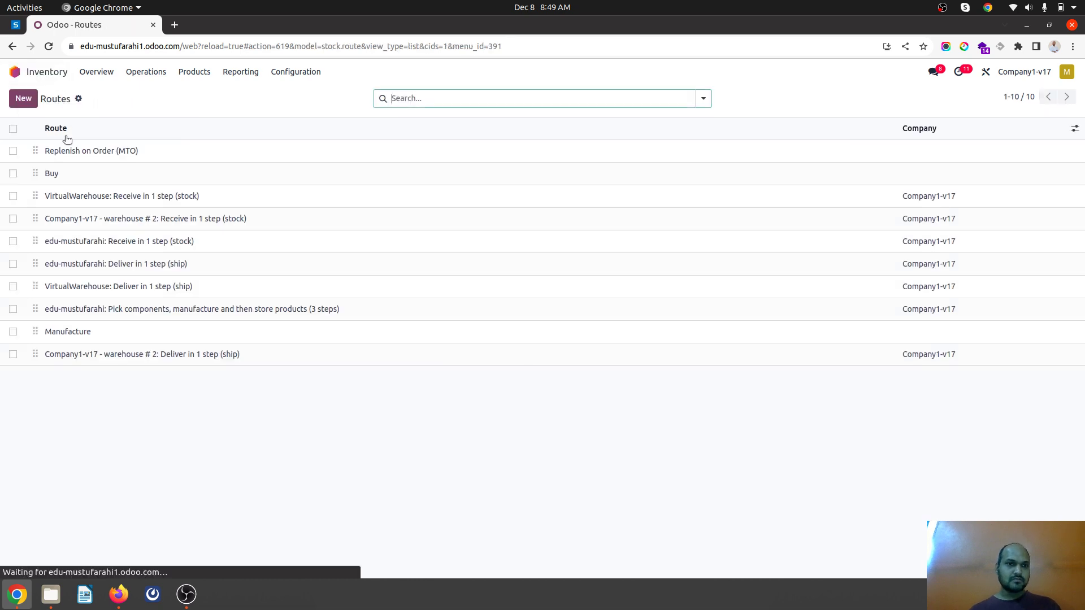
{"action": "left_click", "coordinate": [109, 218]}
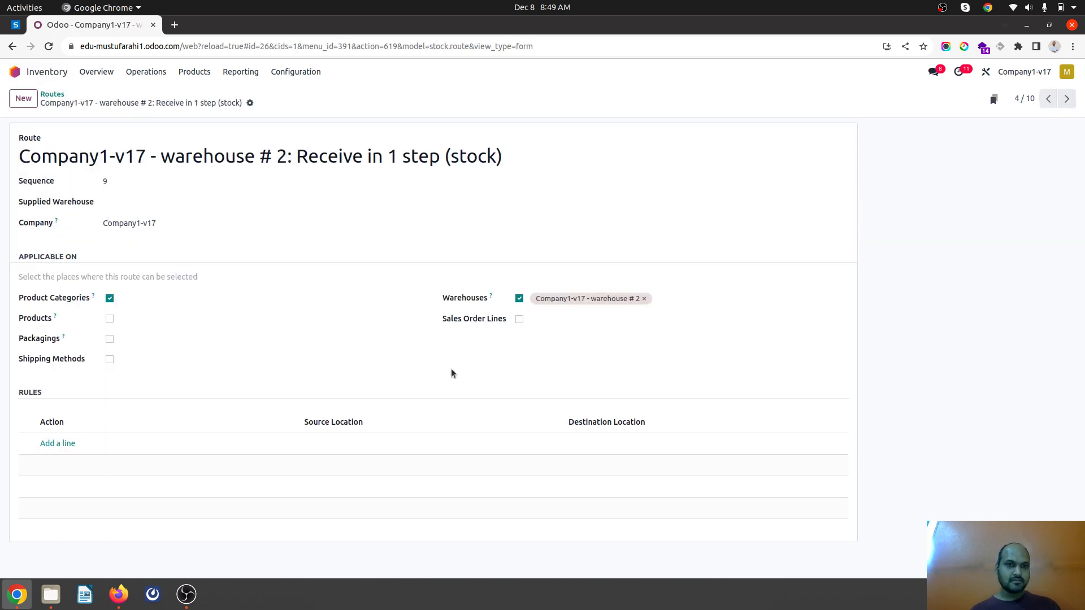
{"action": "left_click", "coordinate": [52, 98]}
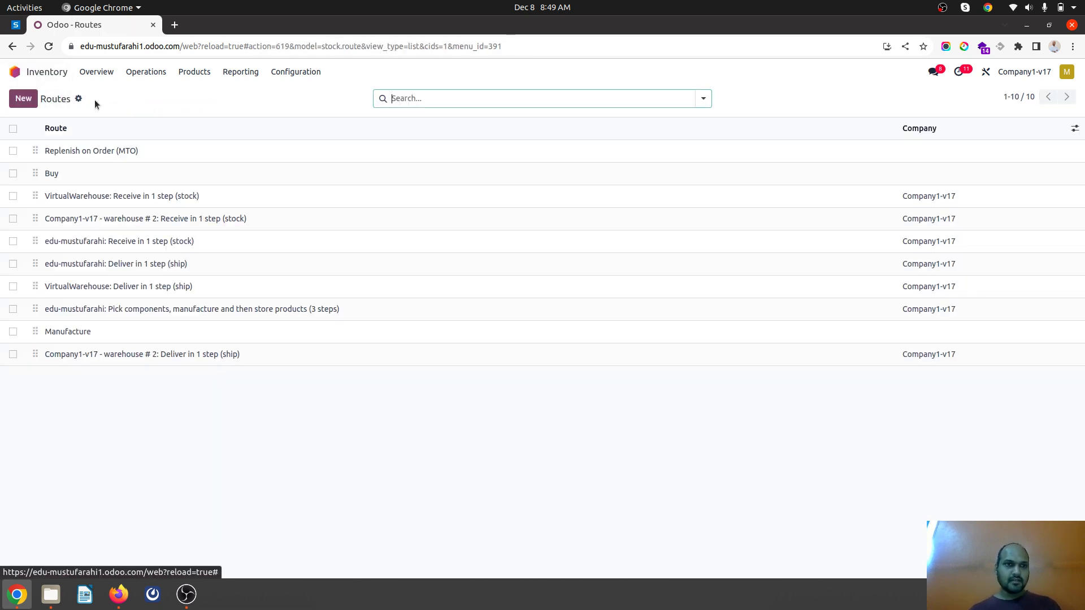
Open the internal locations list and examine the settings of VW/Stock-VWh1
{"action": "left_click", "coordinate": [290, 75]}
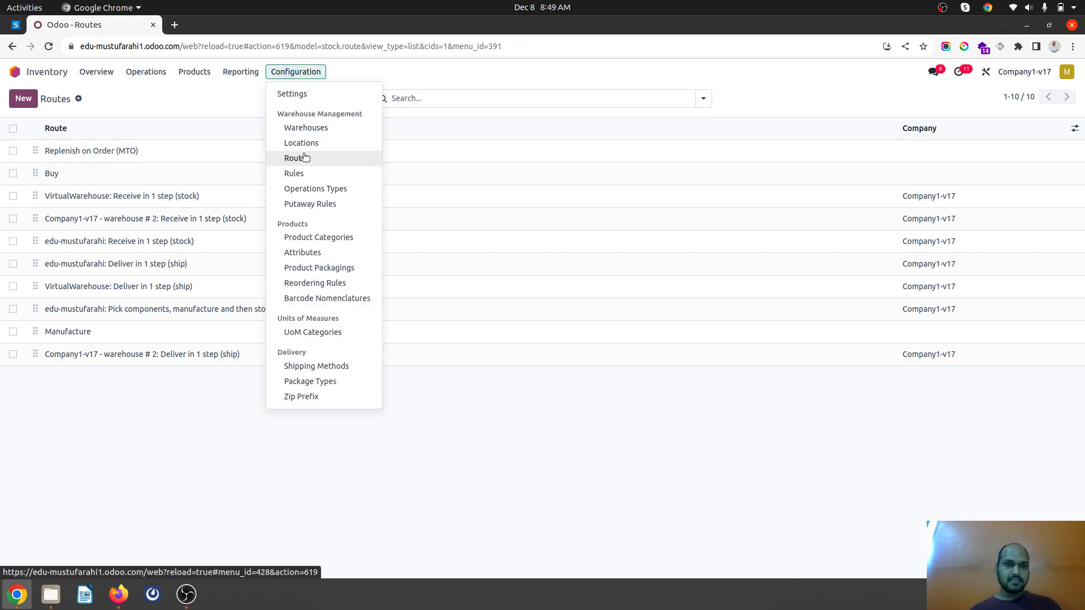
{"action": "left_click", "coordinate": [313, 146]}
{"action": "left_click", "coordinate": [141, 158]}
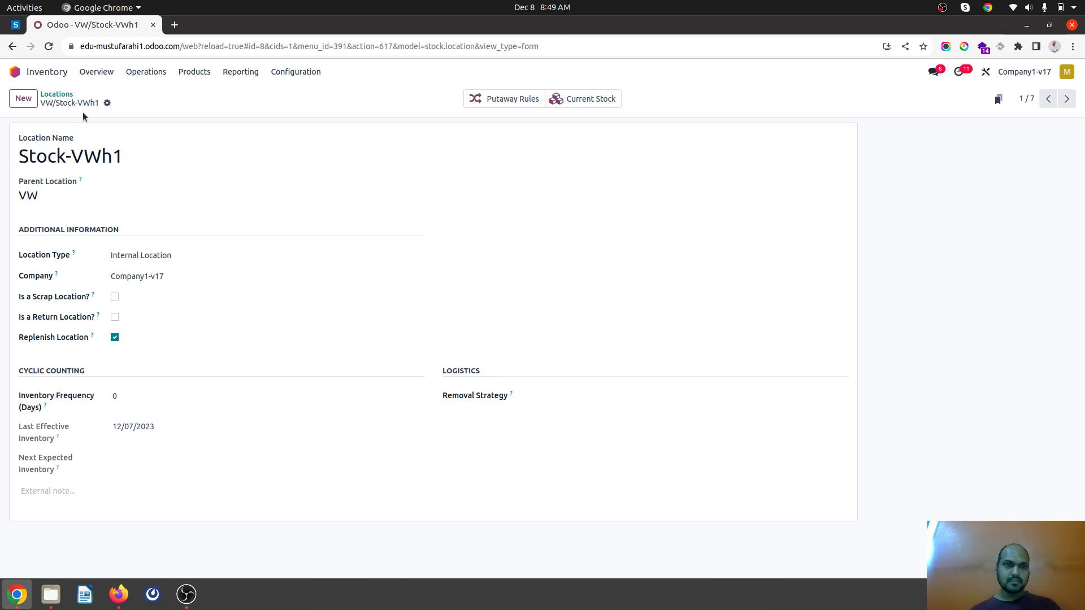
{"action": "left_click", "coordinate": [56, 94]}
Open the Receipts operation type of VirtualWarehouse to examine its default locations
{"action": "left_click", "coordinate": [276, 76]}
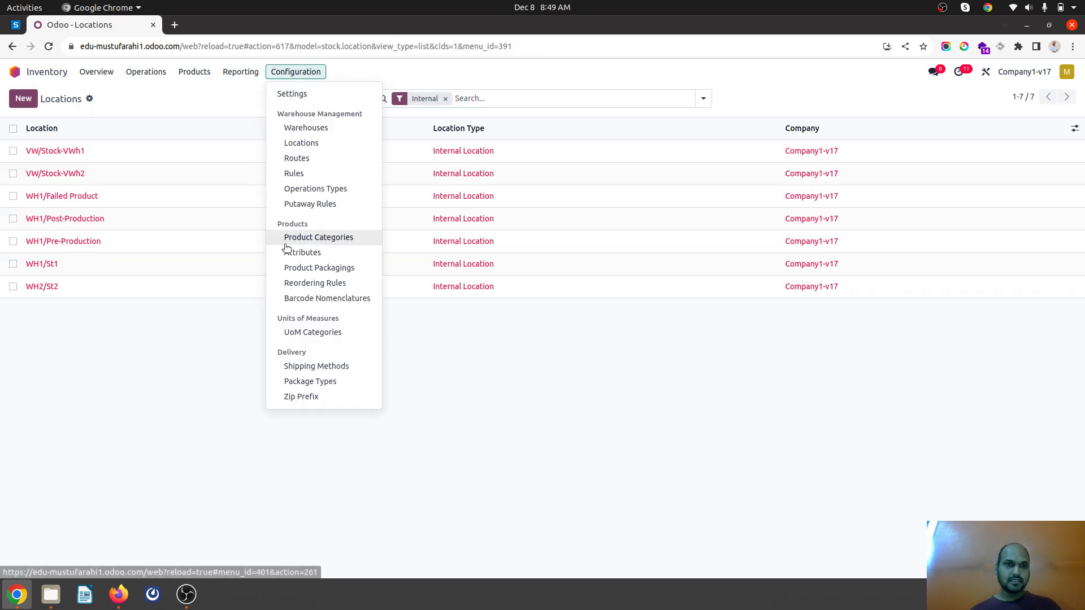
{"action": "left_click", "coordinate": [318, 190]}
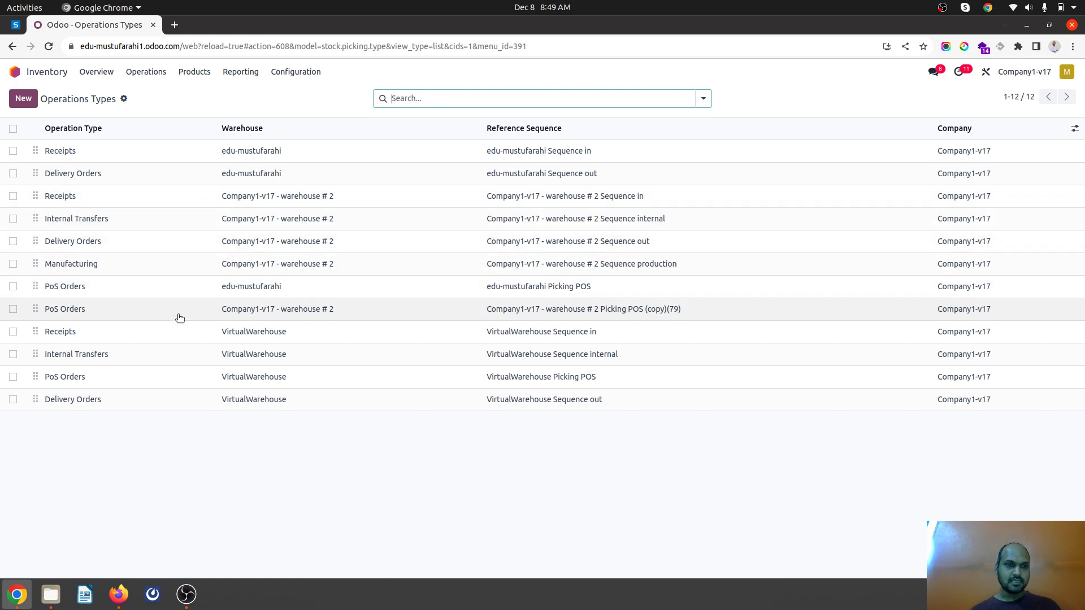
{"action": "left_click", "coordinate": [180, 338]}
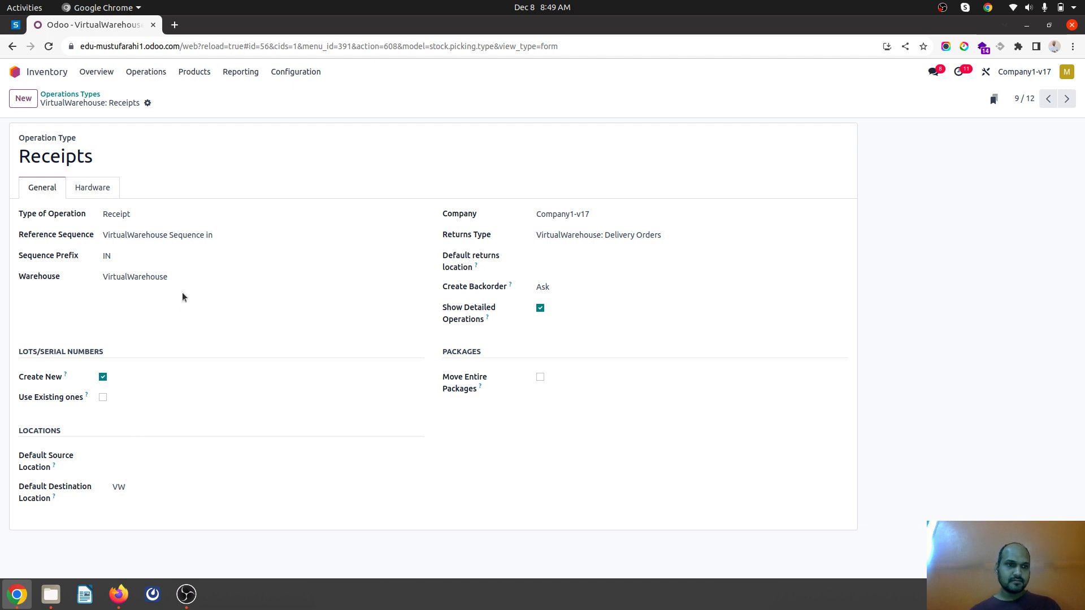
{"action": "left_click", "coordinate": [93, 188]}
{"action": "left_click", "coordinate": [43, 187]}
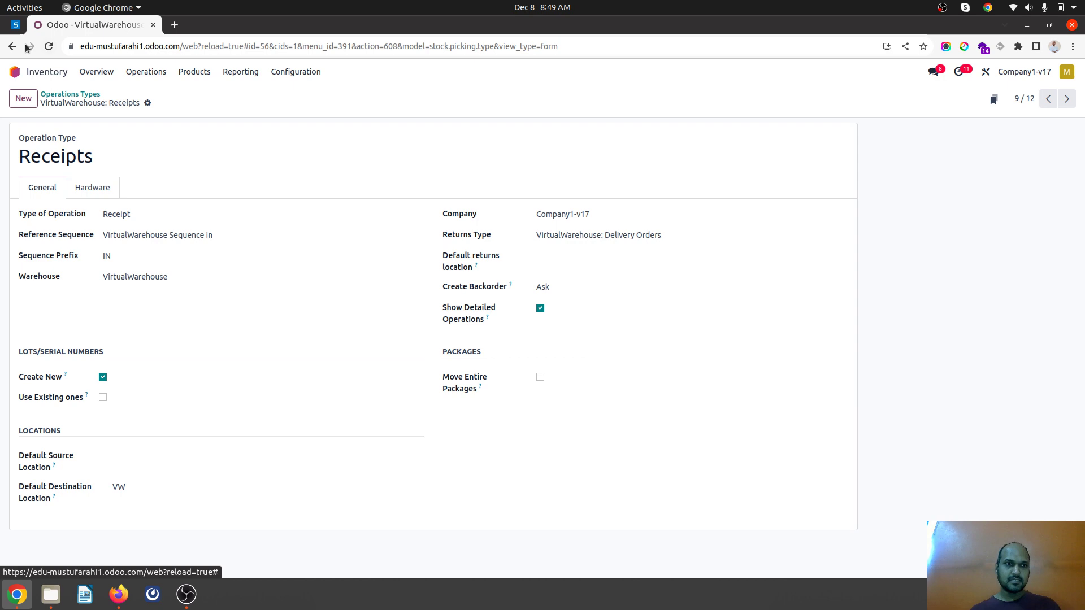
Switch to Purchase, confirm request for quotation P00026 for RM1, and validate the receipt of its products
{"action": "left_click", "coordinate": [14, 71]}
{"action": "type", "text": "pur"}
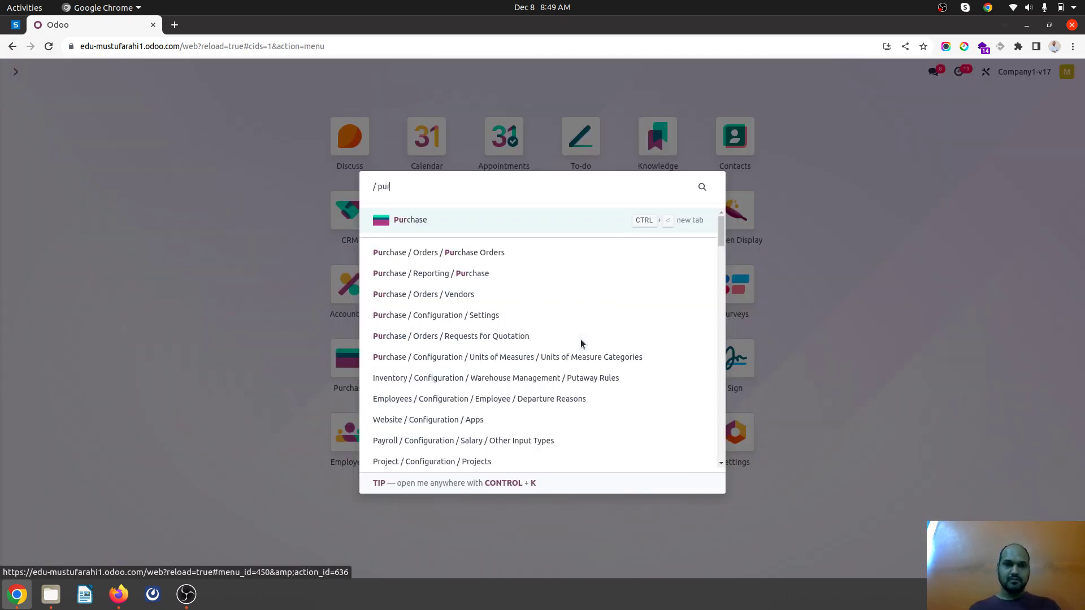
{"action": "key", "text": "Return"}
{"action": "left_click", "coordinate": [215, 260]}
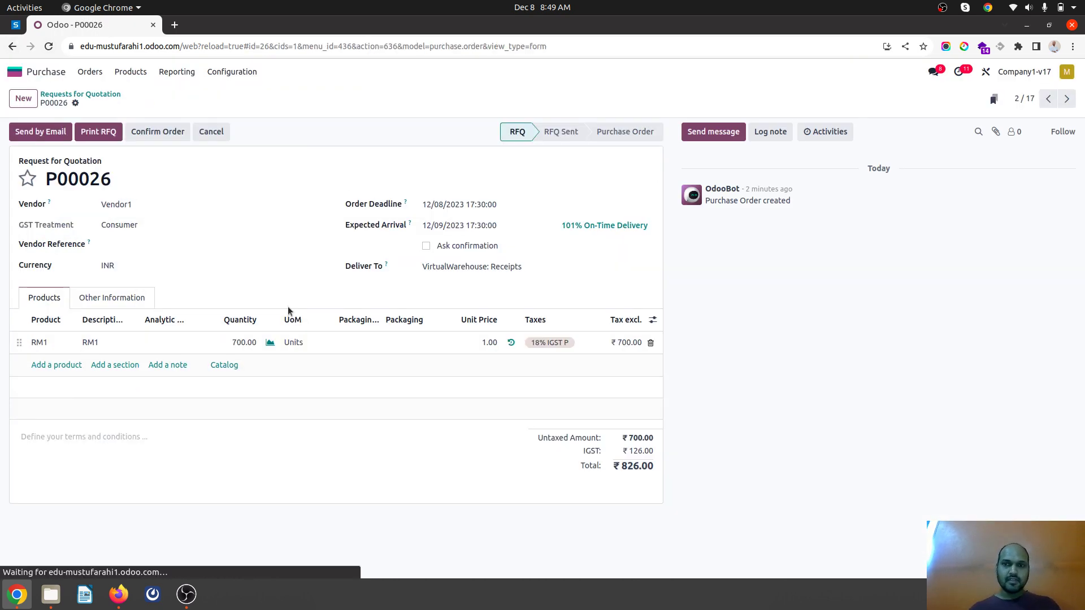
{"action": "left_click", "coordinate": [156, 133]}
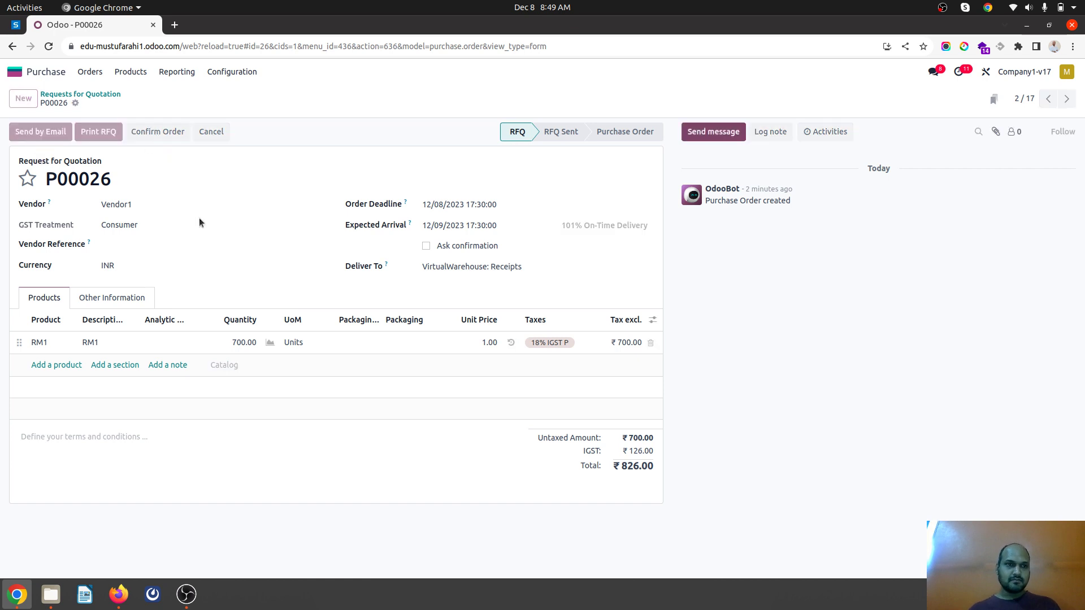
{"action": "left_click", "coordinate": [62, 132]}
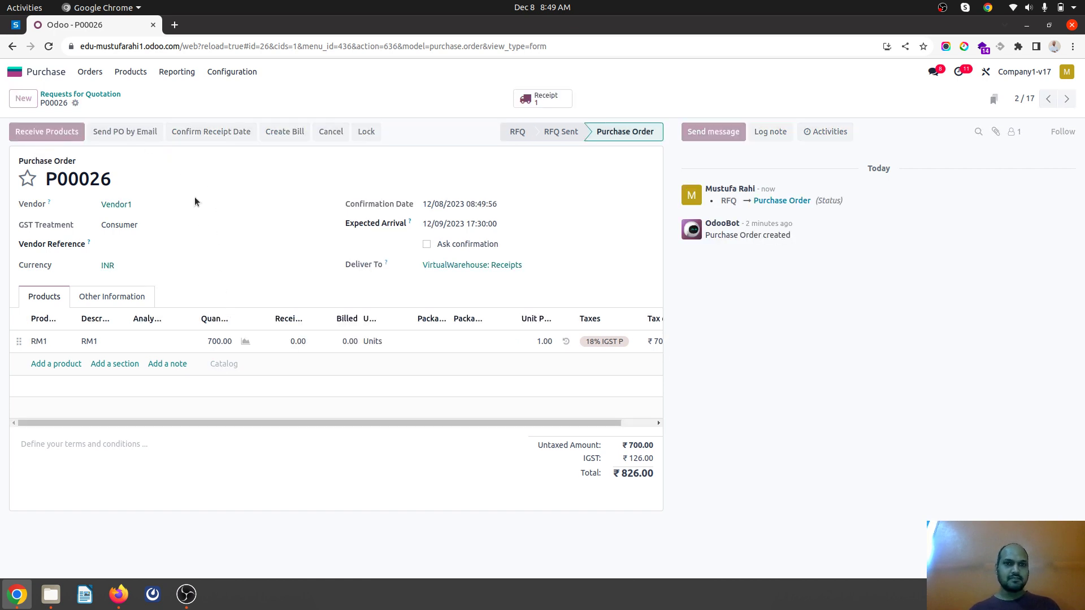
{"action": "left_click", "coordinate": [30, 132]}
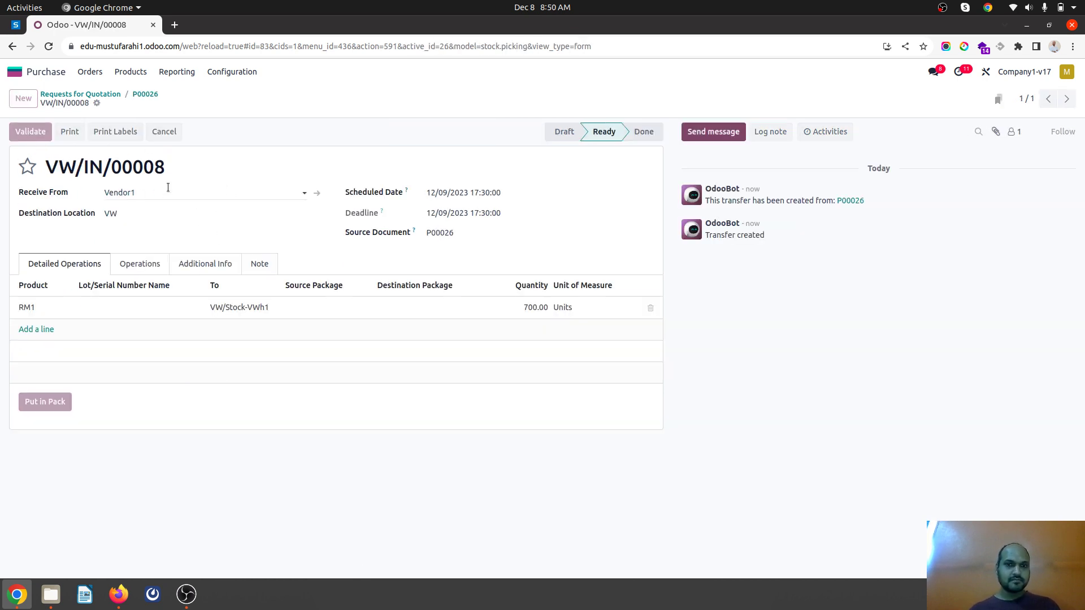
Open purchase order P00027 from the requests for quotation and validate the receipt of its RM1 units
{"action": "left_click", "coordinate": [104, 111]}
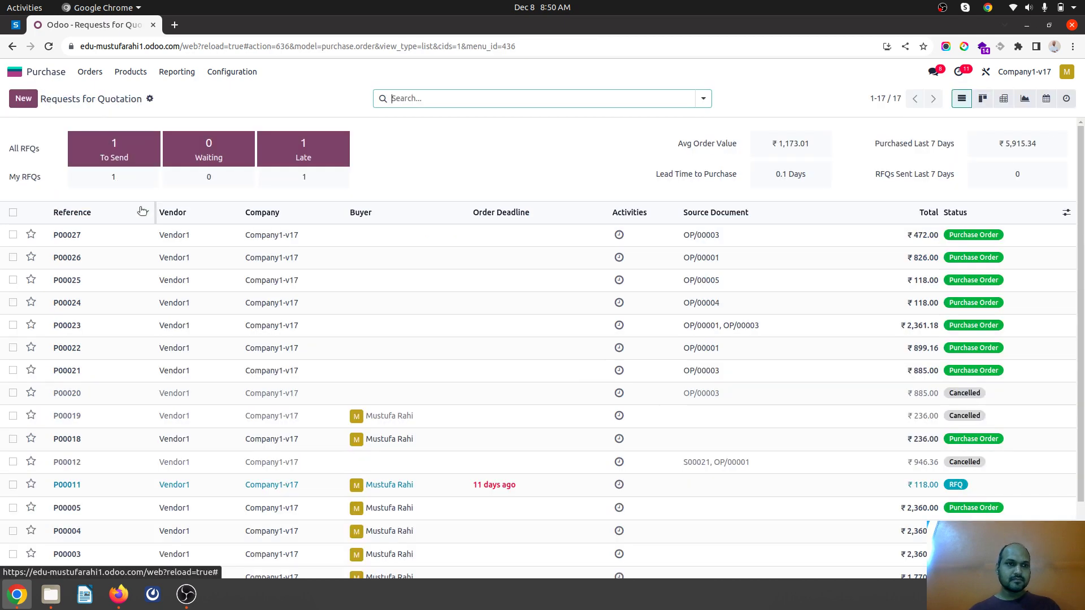
{"action": "left_click", "coordinate": [533, 236]}
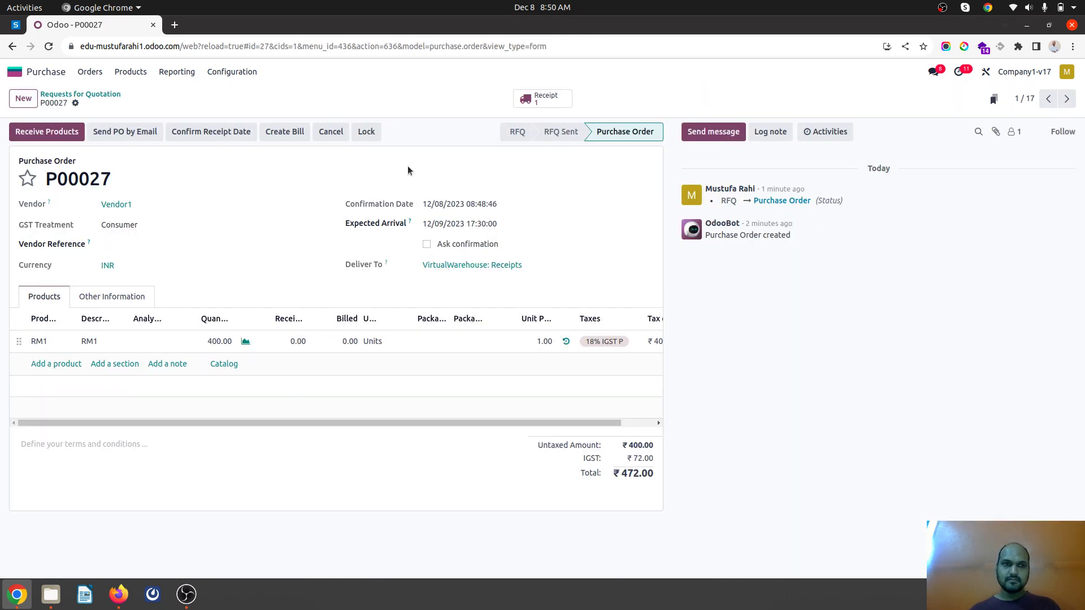
{"action": "left_click", "coordinate": [47, 131]}
{"action": "left_click", "coordinate": [32, 131]}
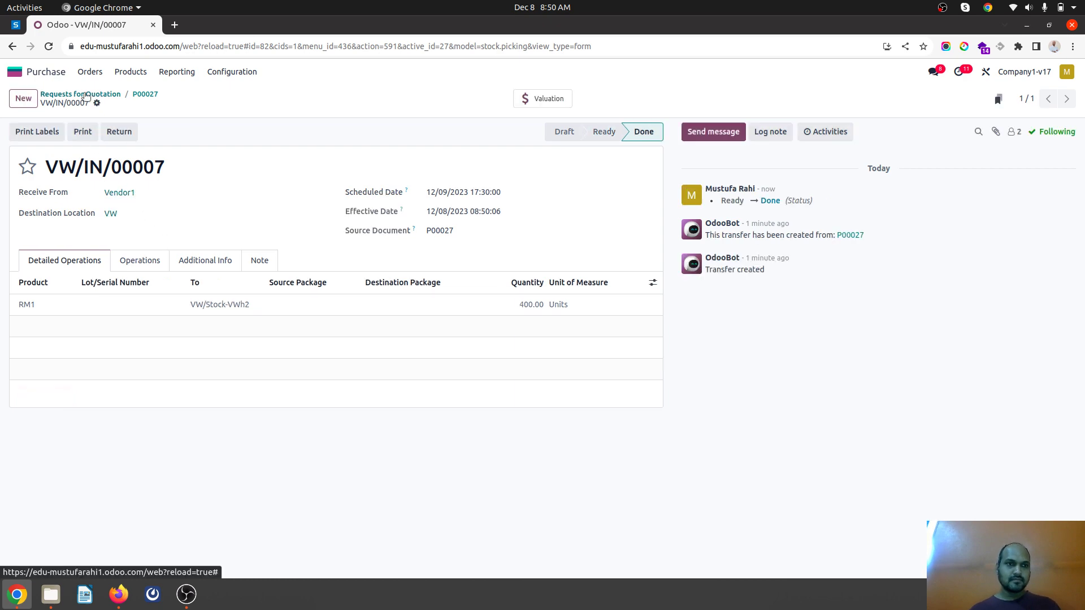
Switch to Inventory, open the reordering rules and remove the Trigger: Auto filter to examine all rules
{"action": "left_click", "coordinate": [27, 74]}
{"action": "left_click", "coordinate": [14, 72]}
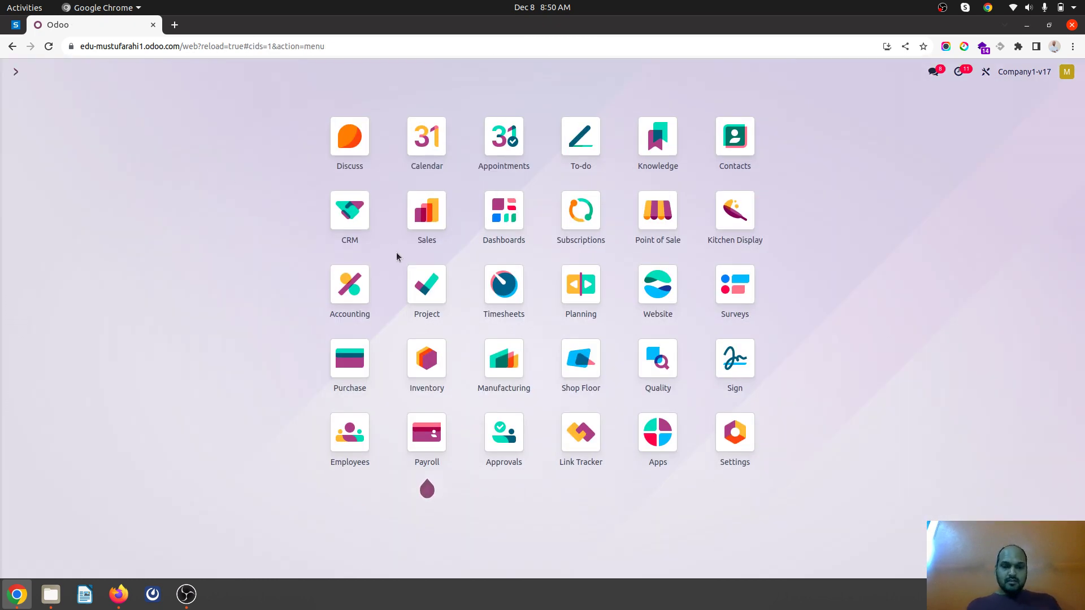
{"action": "type", "text": "in"}
{"action": "key", "text": "Return"}
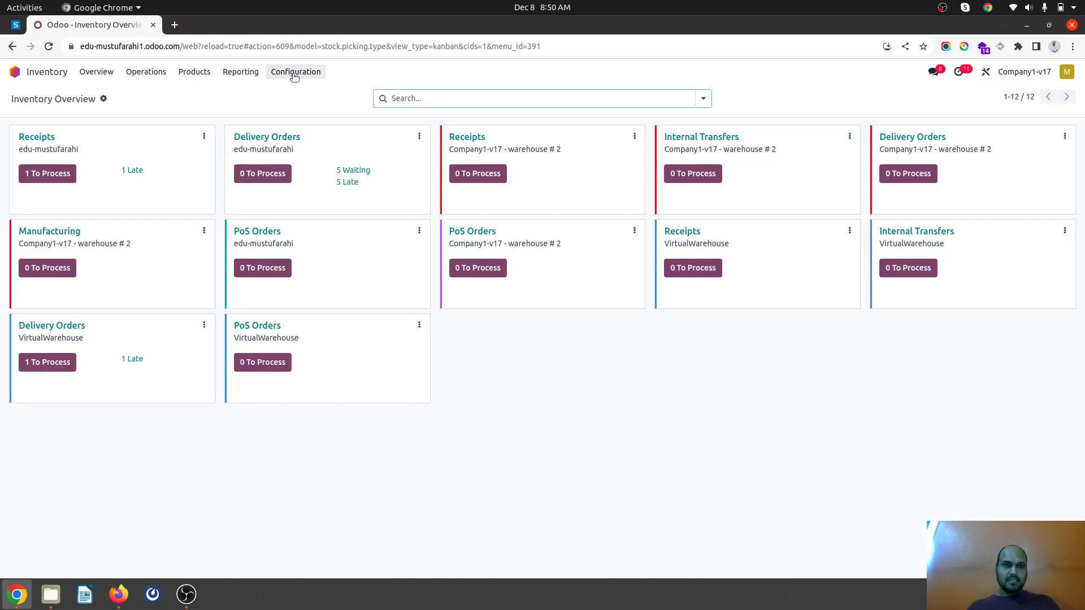
{"action": "left_click", "coordinate": [294, 74]}
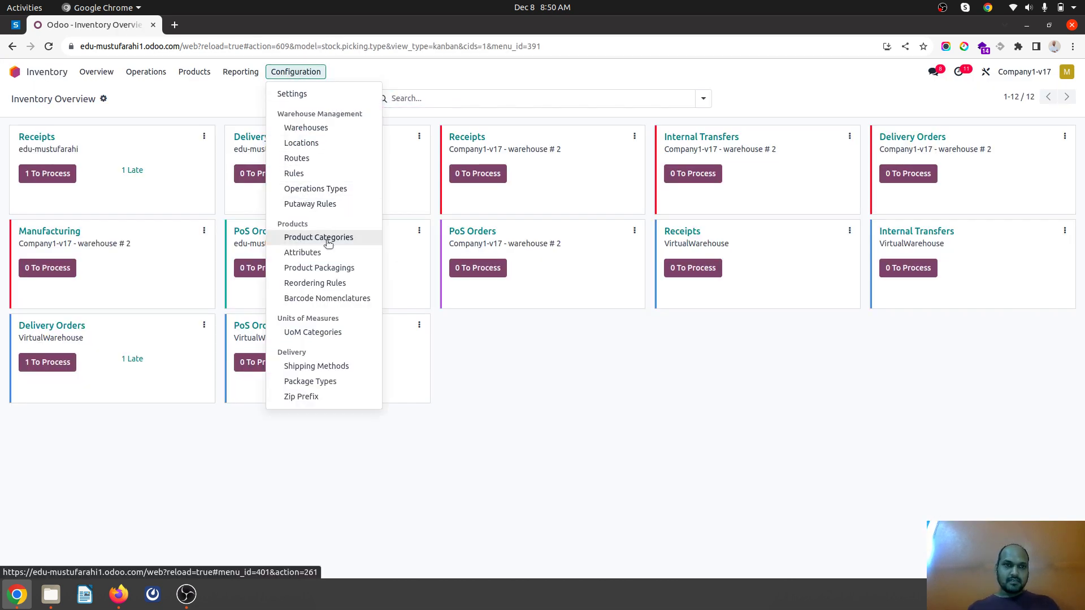
{"action": "left_click", "coordinate": [315, 187]}
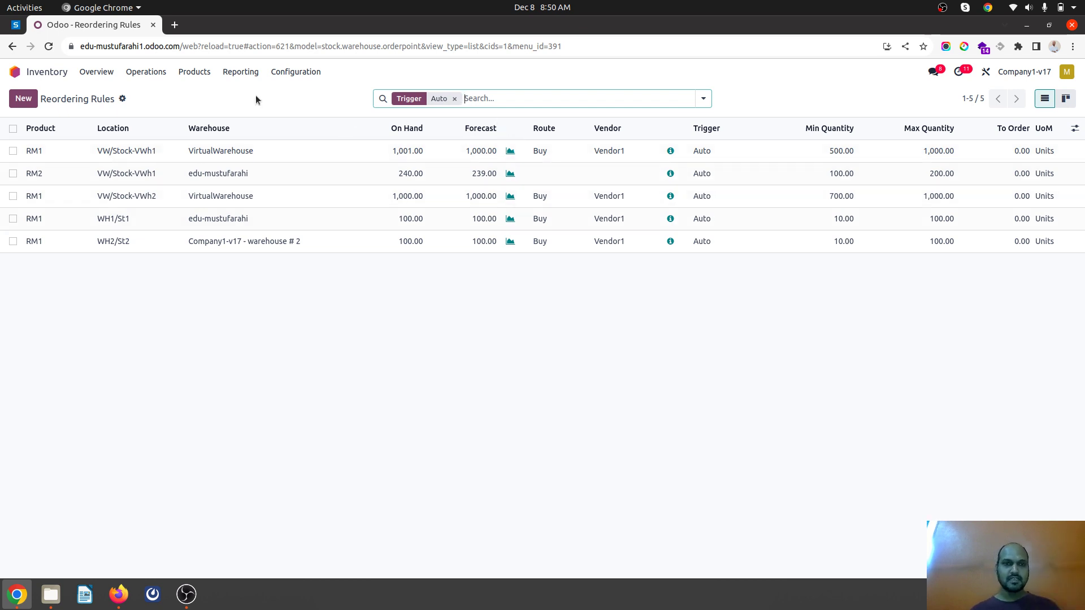
{"action": "left_click", "coordinate": [454, 98]}
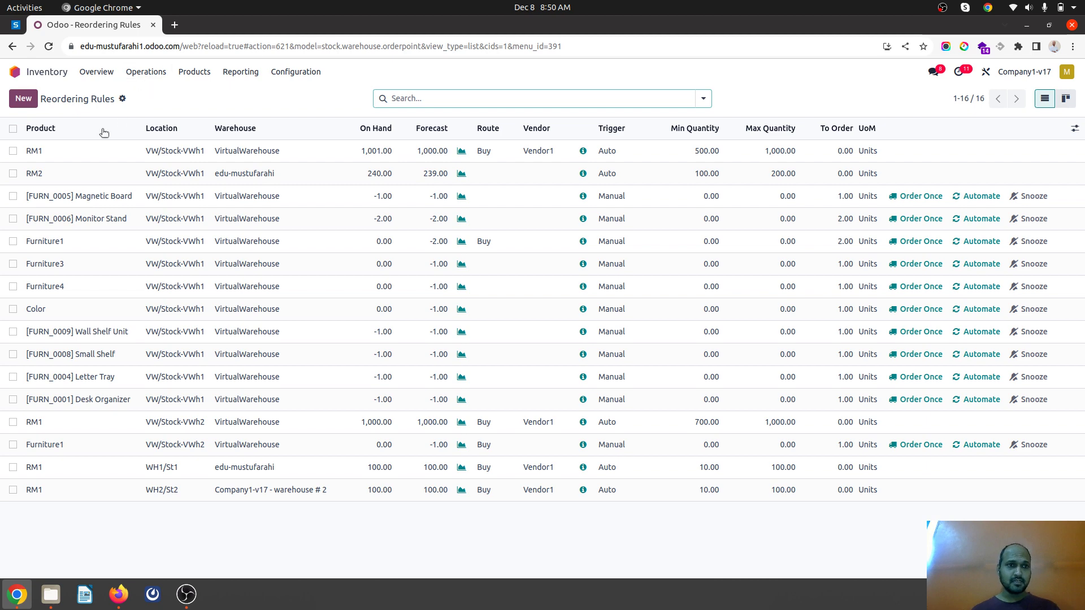
Open RM1's stock by location and set its on-hand quantity to 0 at both VW/Stock-VWh1 and VW/Stock-VWh2
{"action": "left_click", "coordinate": [35, 151]}
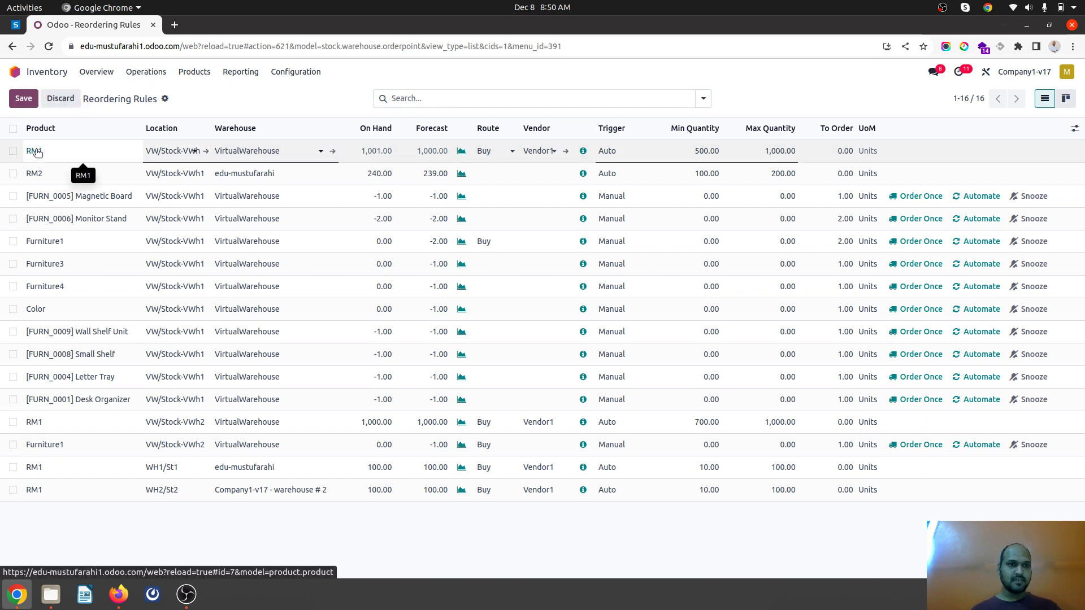
{"action": "left_click", "coordinate": [35, 164]}
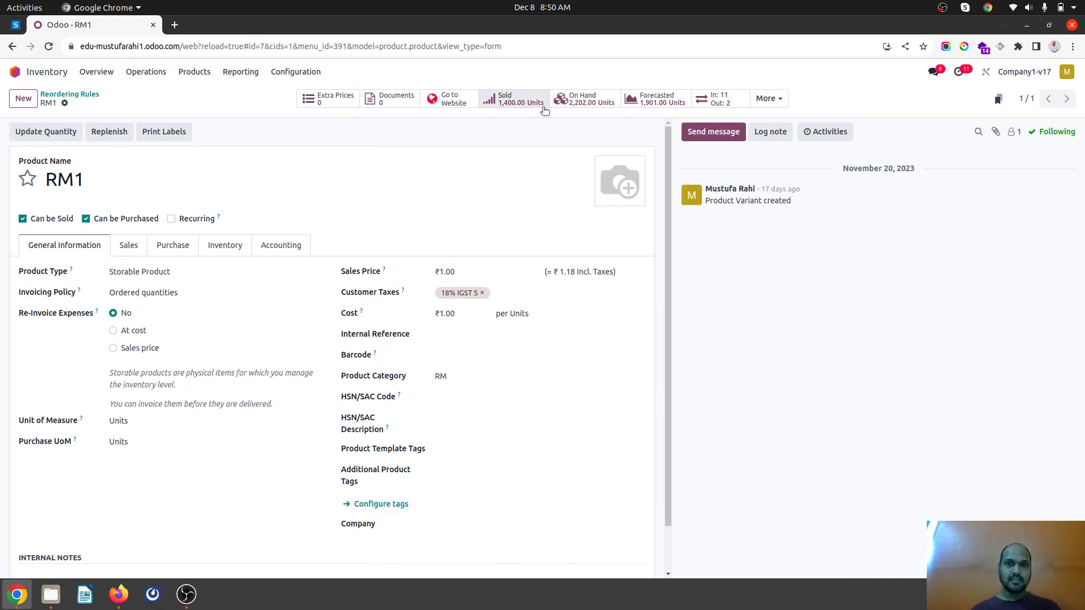
{"action": "left_click", "coordinate": [591, 105]}
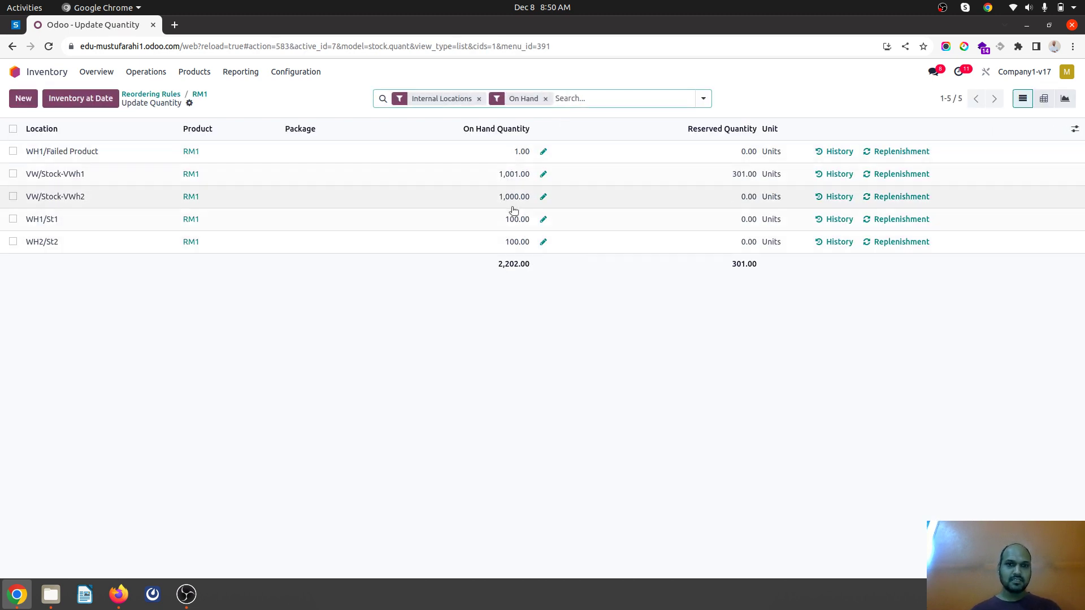
{"action": "left_click", "coordinate": [722, 172]}
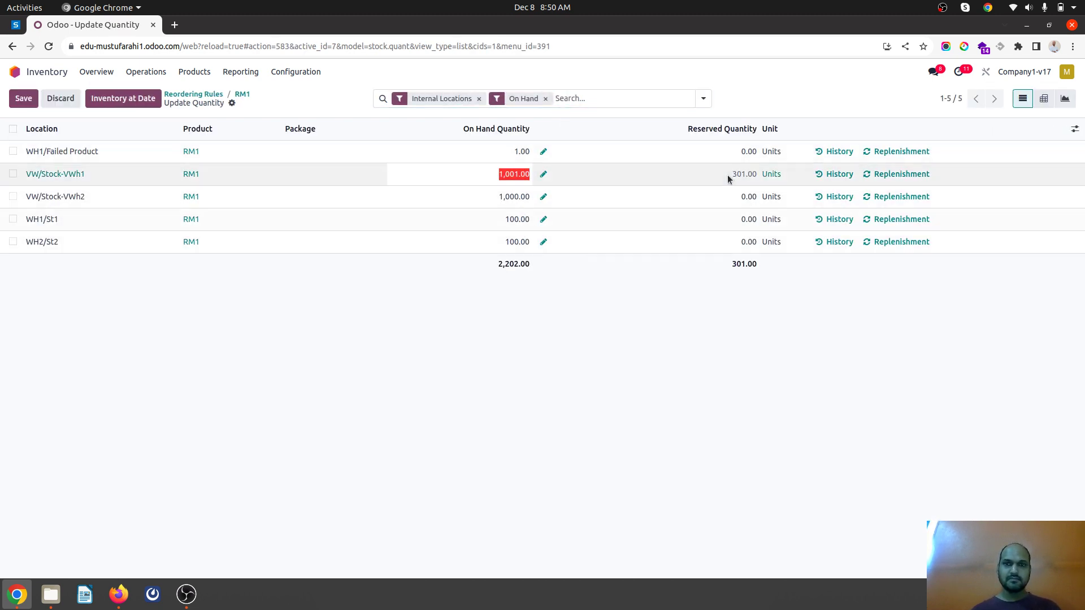
{"action": "type", "text": "0"}
{"action": "left_click", "coordinate": [508, 195]}
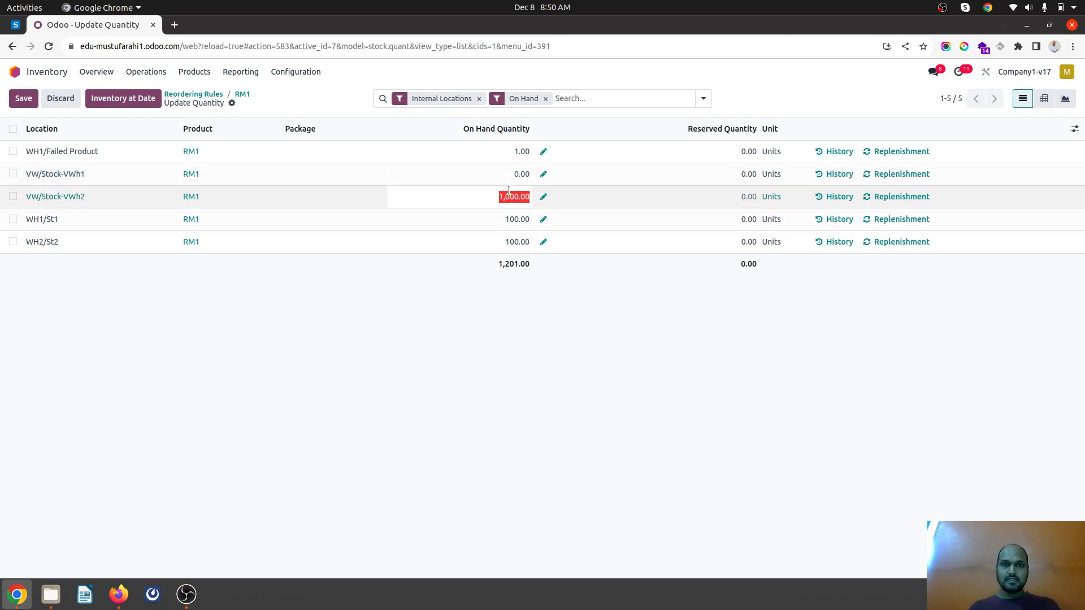
{"action": "left_click", "coordinate": [508, 192]}
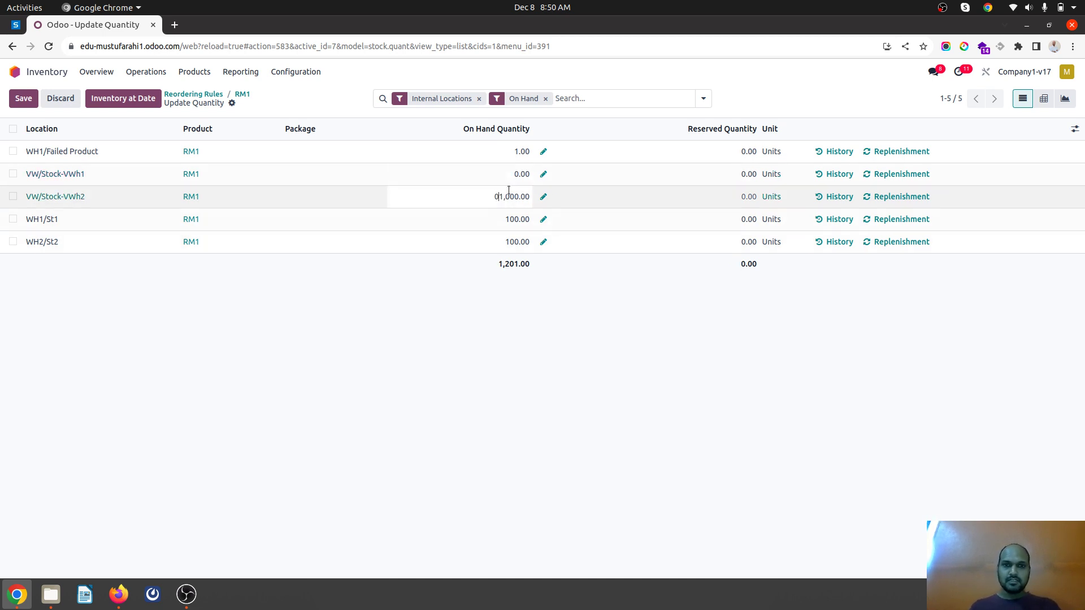
{"action": "key", "text": "ctrl+a"}
{"action": "type", "text": "0"}
{"action": "key", "text": "Return"}
{"action": "left_click", "coordinate": [555, 364]}
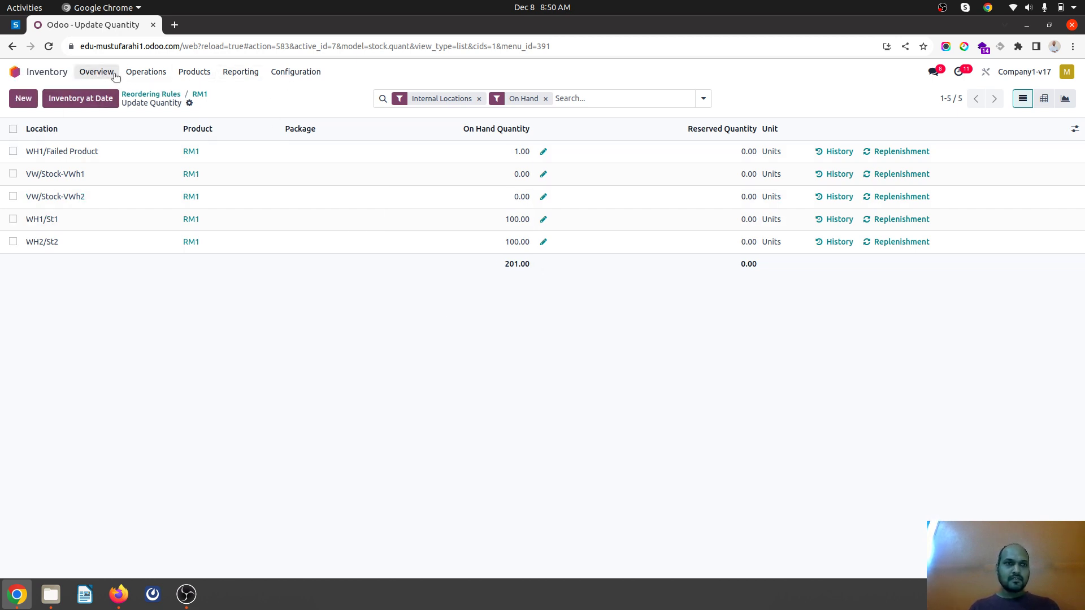
Run the scheduler to generate replenishment for the emptied RM1 stock
{"action": "left_click", "coordinate": [136, 74]}
{"action": "left_click", "coordinate": [15, 72]}
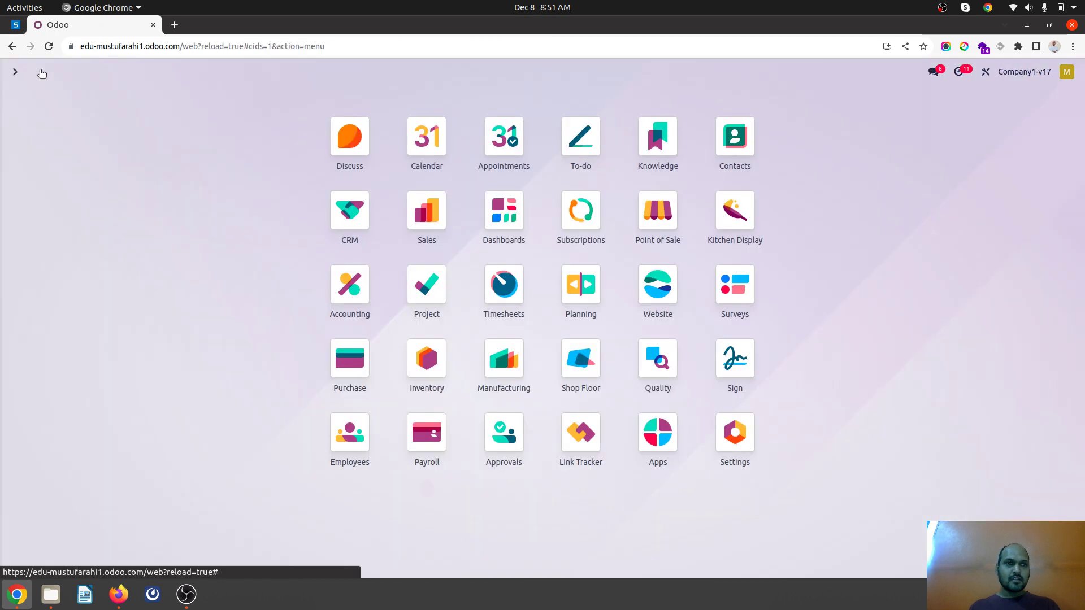
{"action": "type", "text": "run"}
{"action": "key", "text": "Escape"}
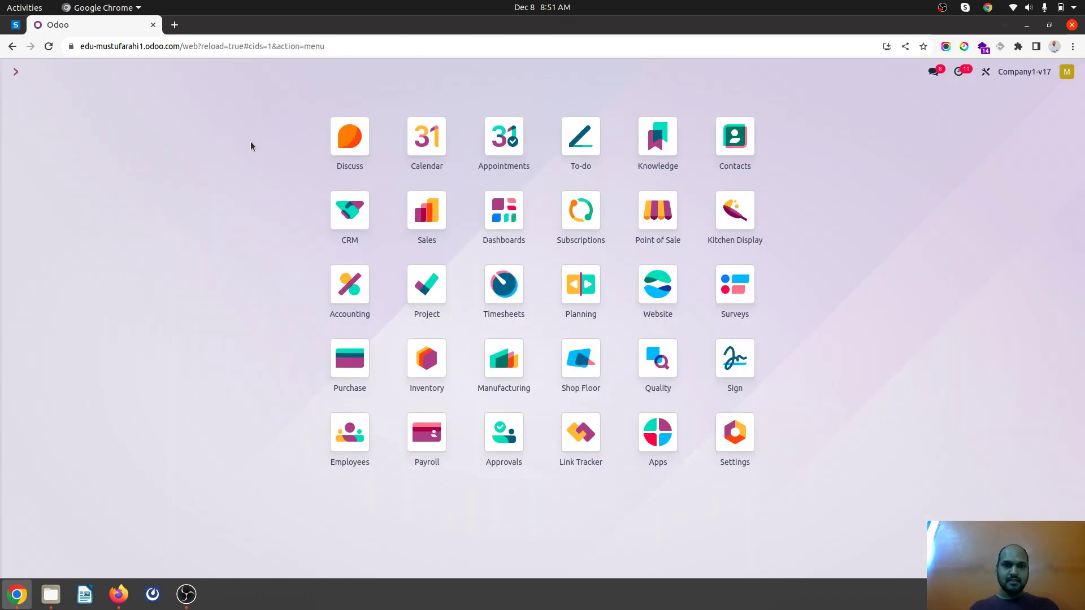
{"action": "left_click", "coordinate": [313, 360]}
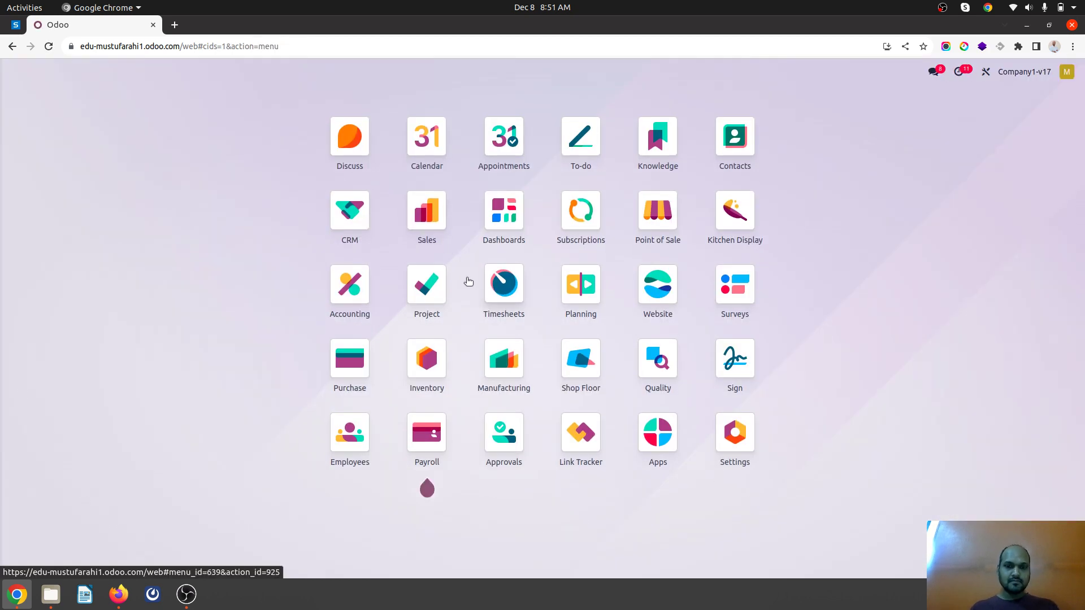
Switch to Purchase and cancel the requests for quotation P00029 and P00028
{"action": "type", "text": "pur"}
{"action": "key", "text": "Return"}
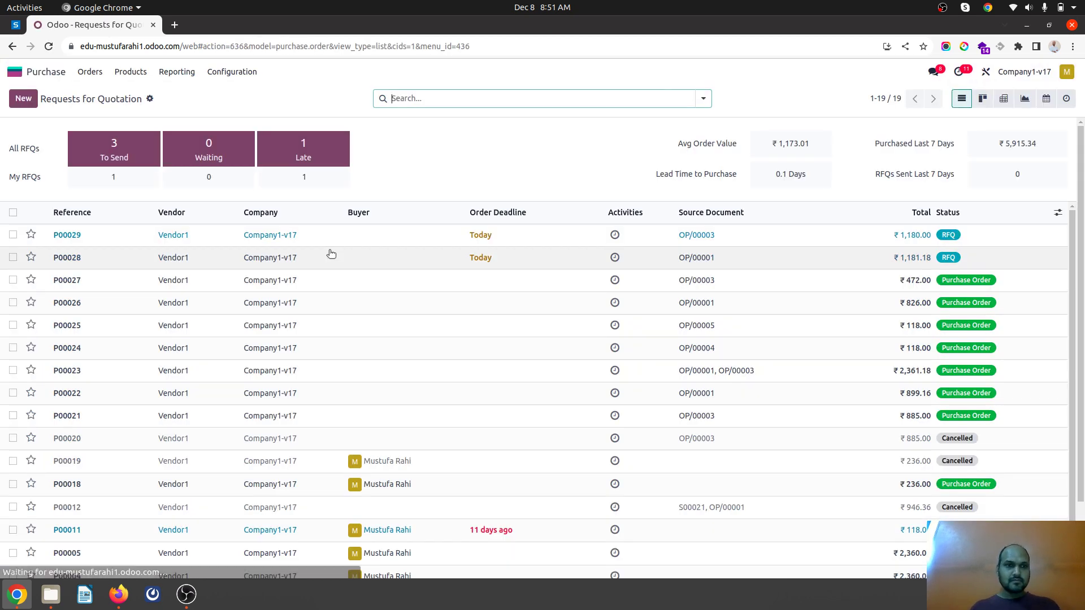
{"action": "left_click", "coordinate": [303, 234]}
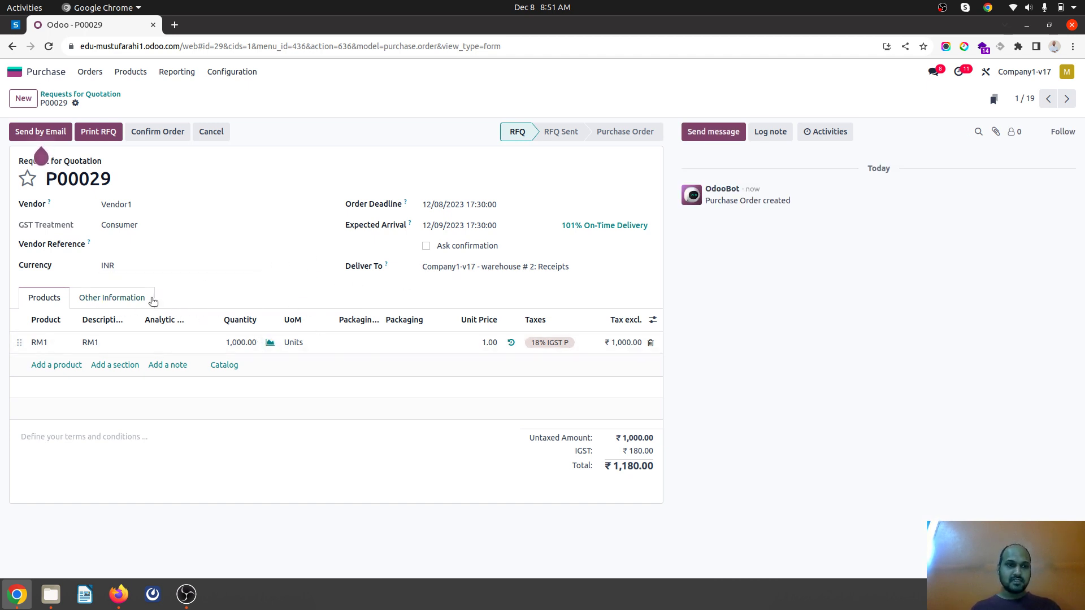
{"action": "left_click", "coordinate": [217, 70]}
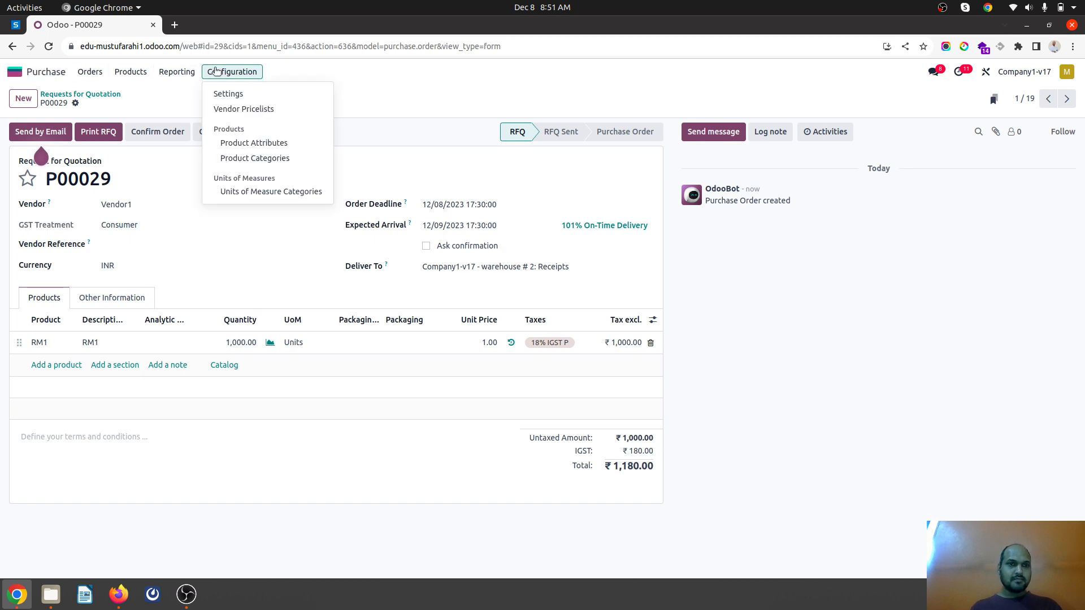
{"action": "left_click", "coordinate": [157, 112]}
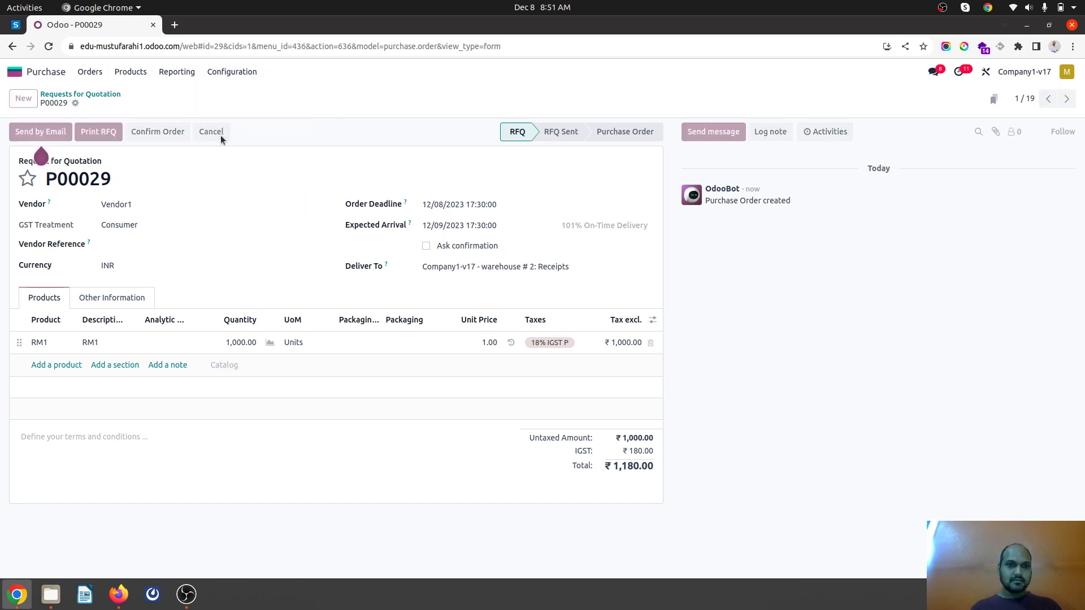
{"action": "left_click", "coordinate": [220, 134]}
{"action": "left_click", "coordinate": [62, 94]}
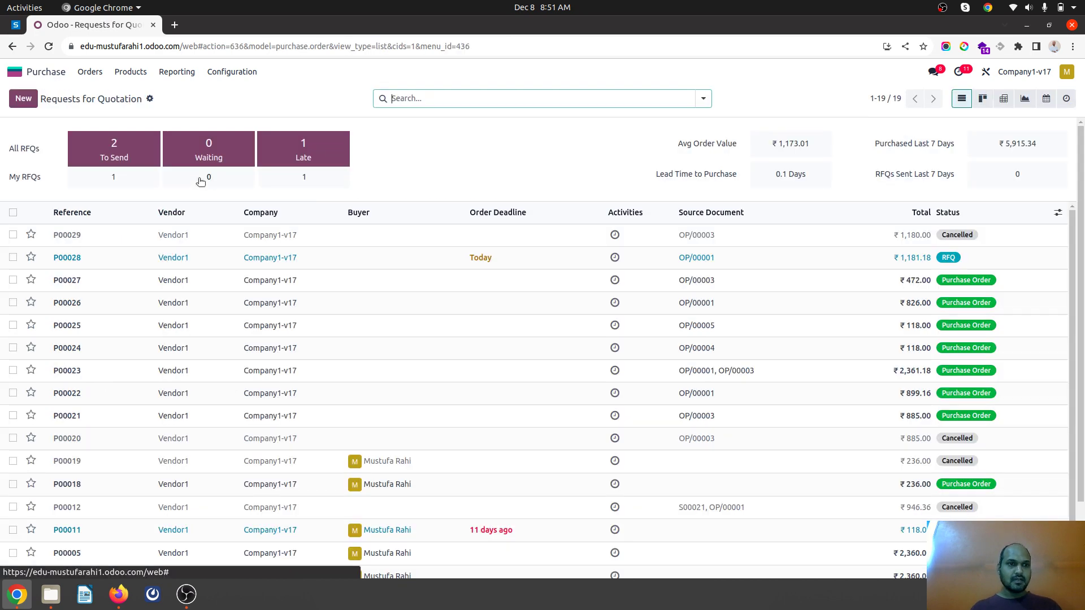
{"action": "left_click", "coordinate": [121, 257]}
{"action": "left_click", "coordinate": [212, 136]}
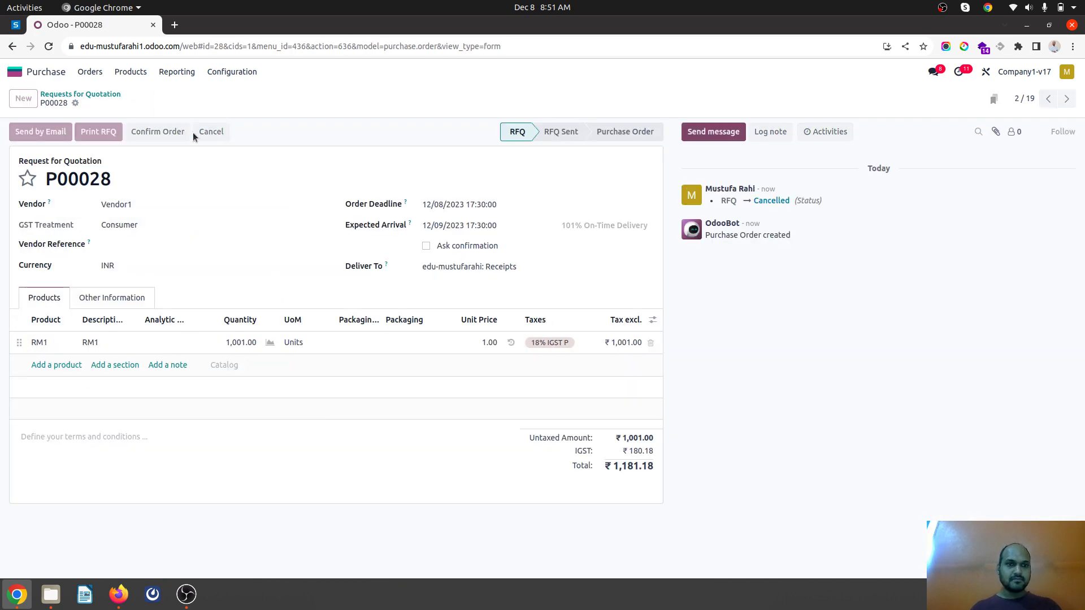
Open the inventory routes and set the Supplied Warehouse of "VirtualWarehouse: Receive in 1 step (stock)" to VirtualWarehouse, saving the route
{"action": "left_click", "coordinate": [15, 71]}
{"action": "type", "text": "inve"}
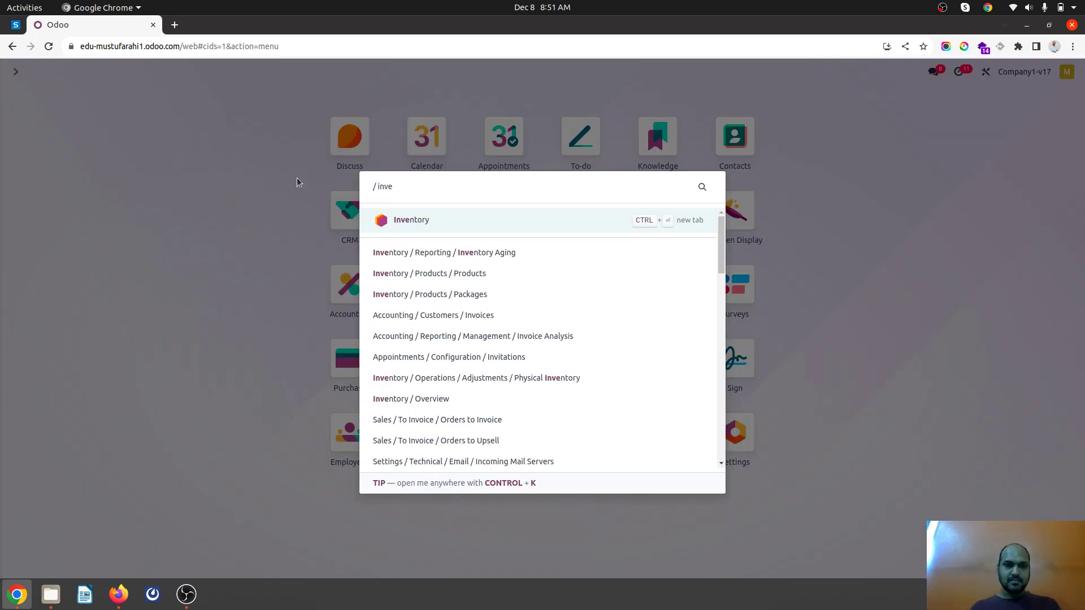
{"action": "key", "text": "Escape"}
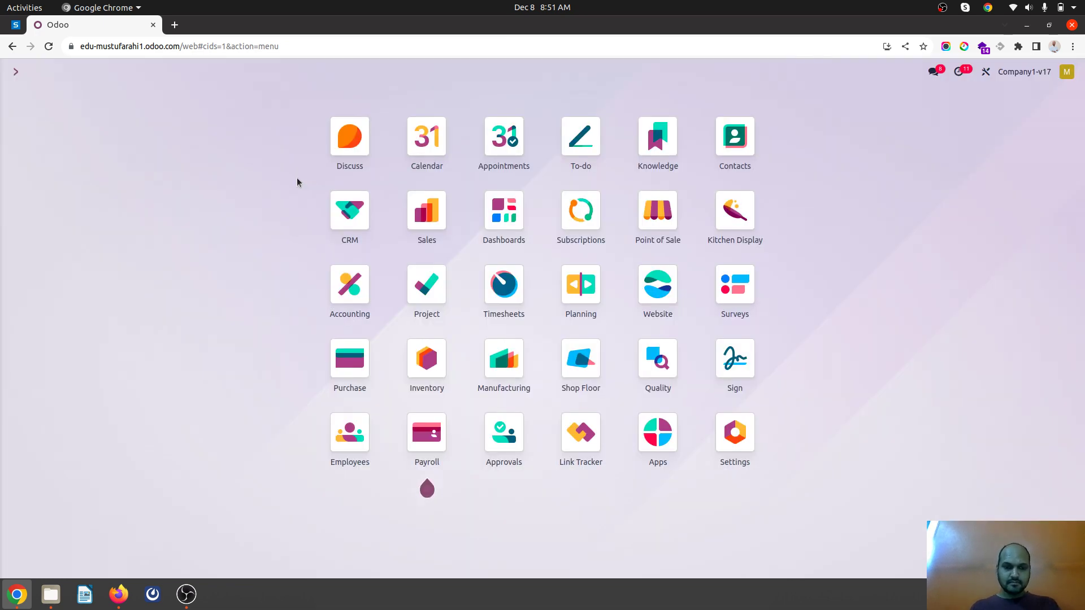
{"action": "type", "text": "/rout"}
{"action": "key", "text": "Return"}
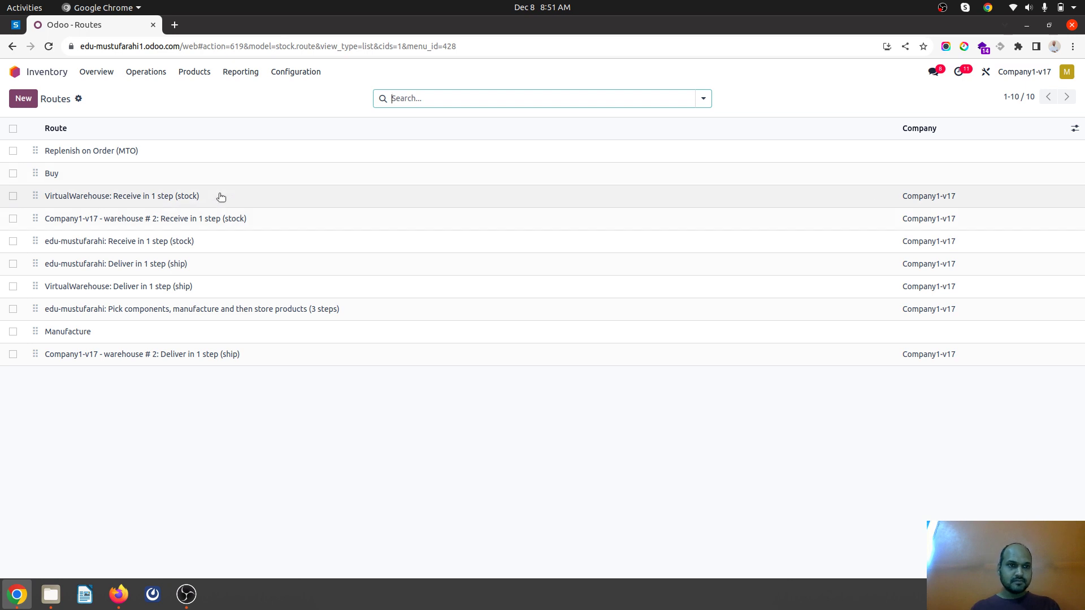
{"action": "left_click", "coordinate": [221, 197]}
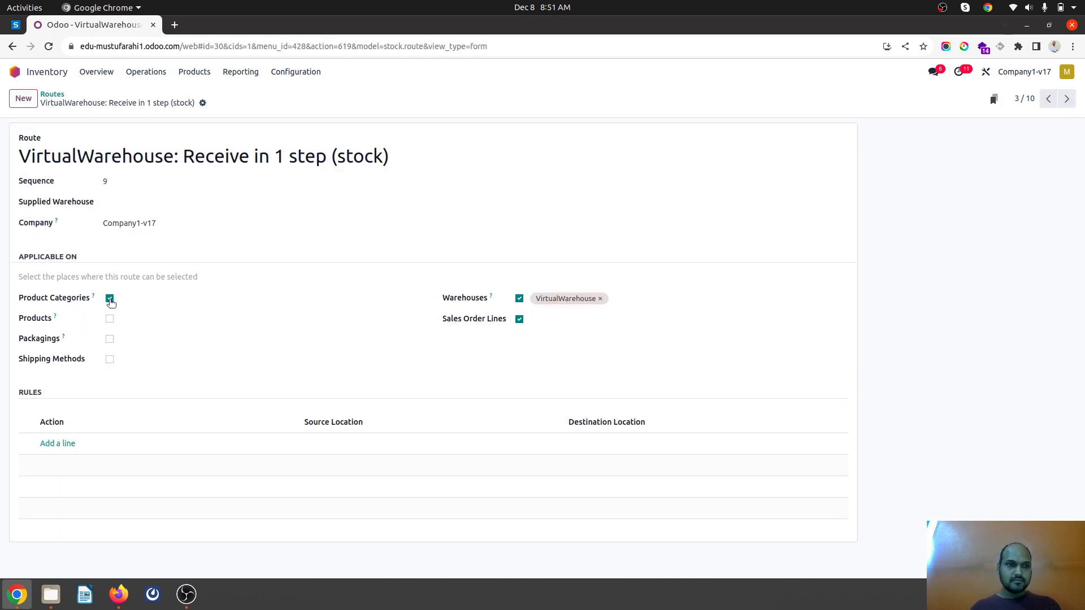
{"action": "left_click", "coordinate": [136, 197]}
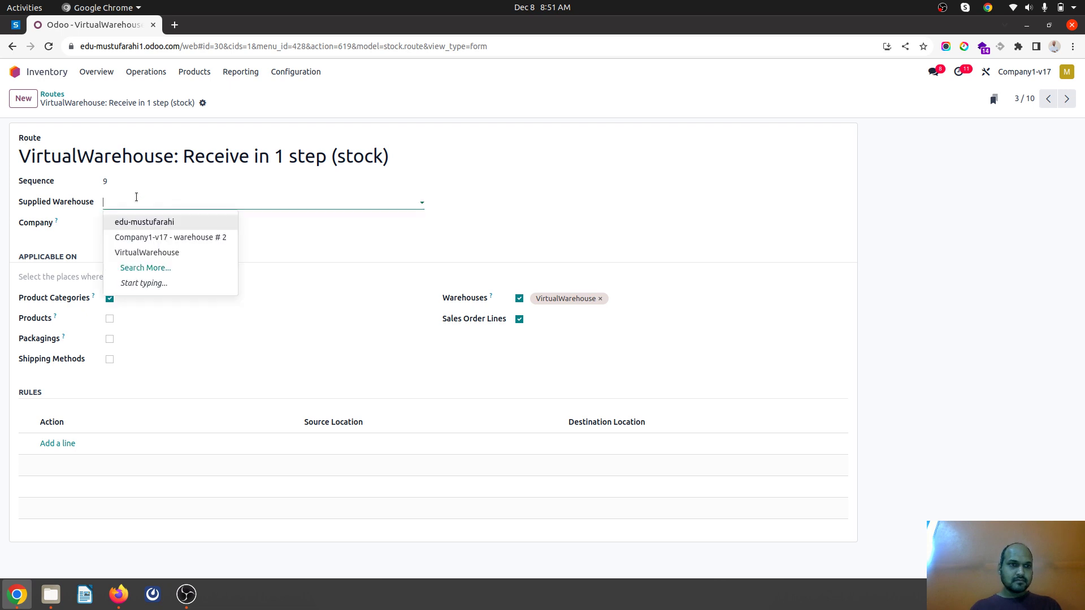
{"action": "left_click", "coordinate": [145, 252]}
{"action": "left_click", "coordinate": [221, 102]}
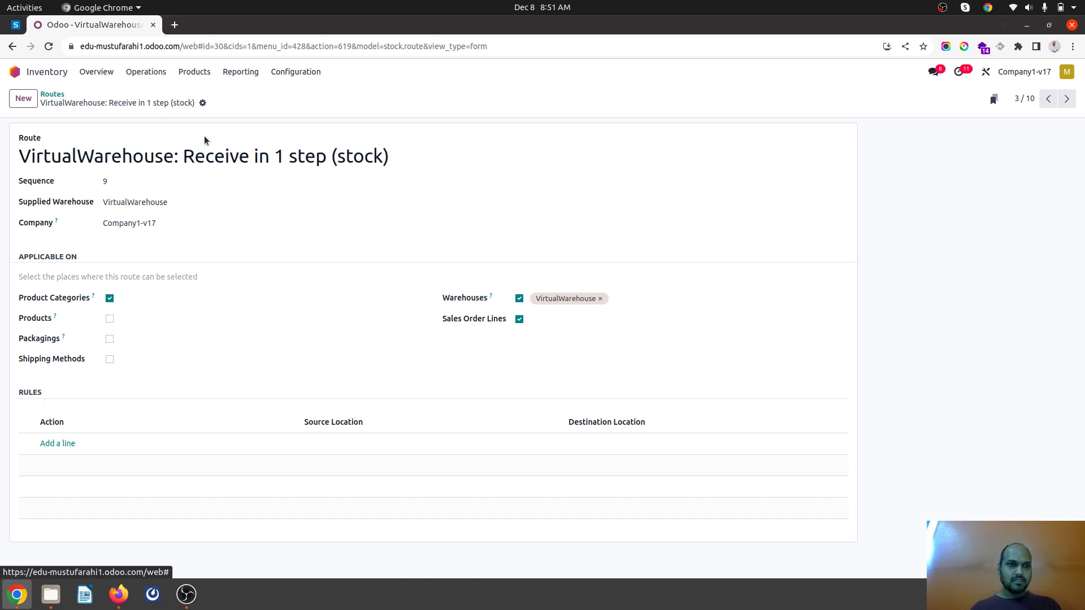
Open the inventory rules and set the operation type of the Buy rule for VW/Stock-VWh1 to VirtualWarehouse: Receipts, saving it
{"action": "left_click", "coordinate": [52, 94]}
{"action": "left_click", "coordinate": [282, 76]}
{"action": "left_click", "coordinate": [295, 173]}
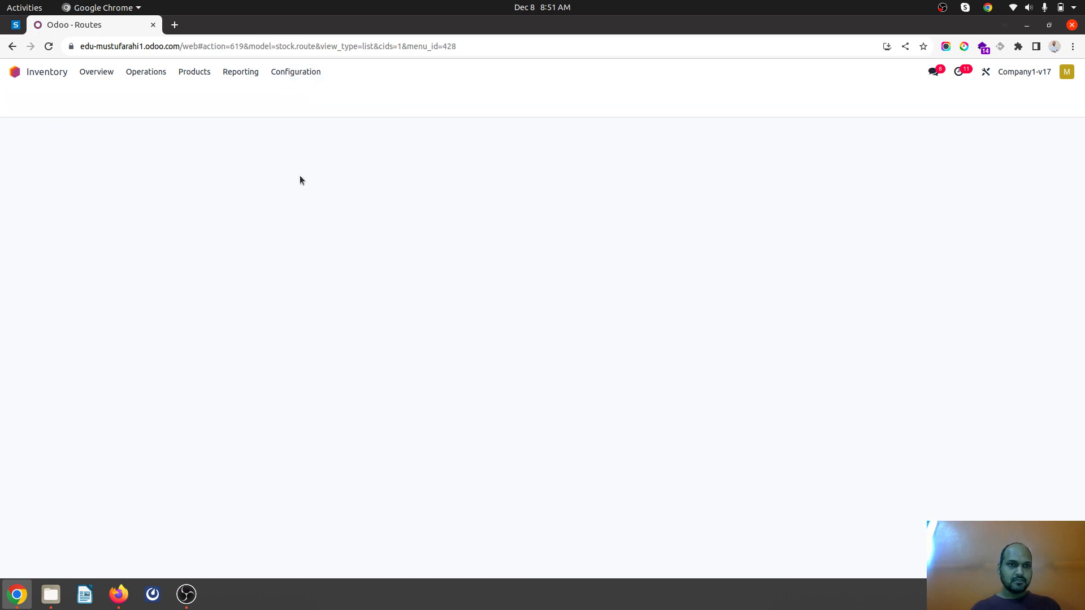
{"action": "scroll", "coordinate": [243, 265], "scroll_direction": "down", "scroll_amount": 2}
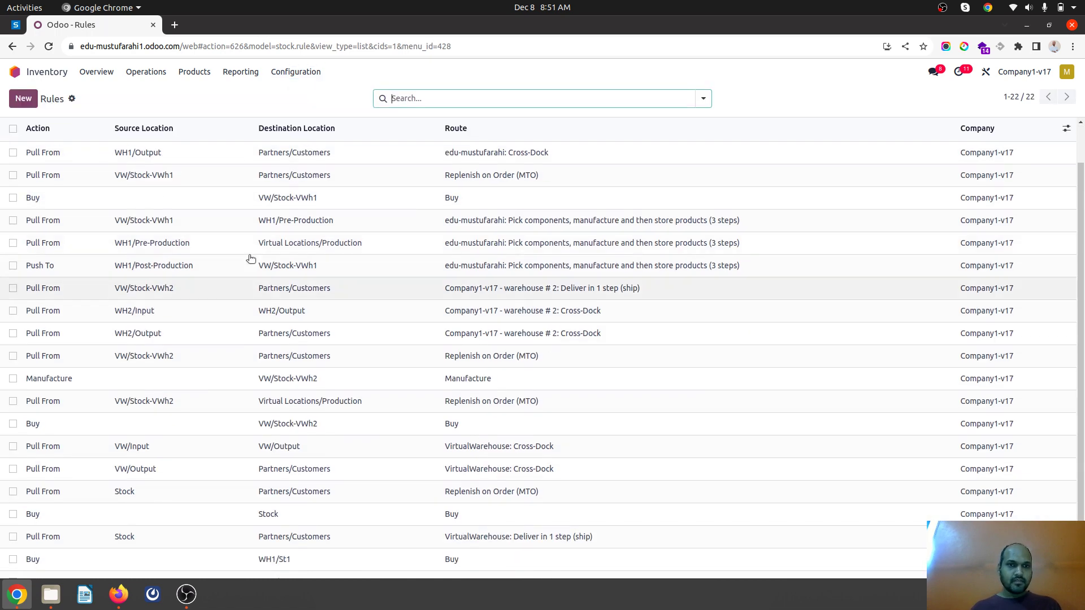
{"action": "left_click", "coordinate": [306, 200]}
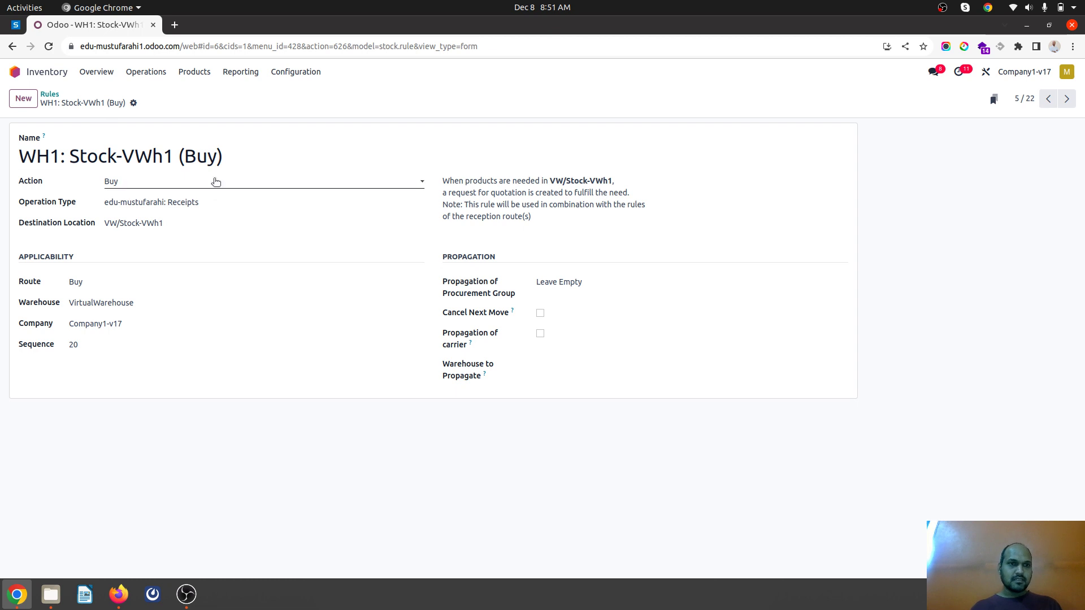
{"action": "left_click", "coordinate": [204, 200]}
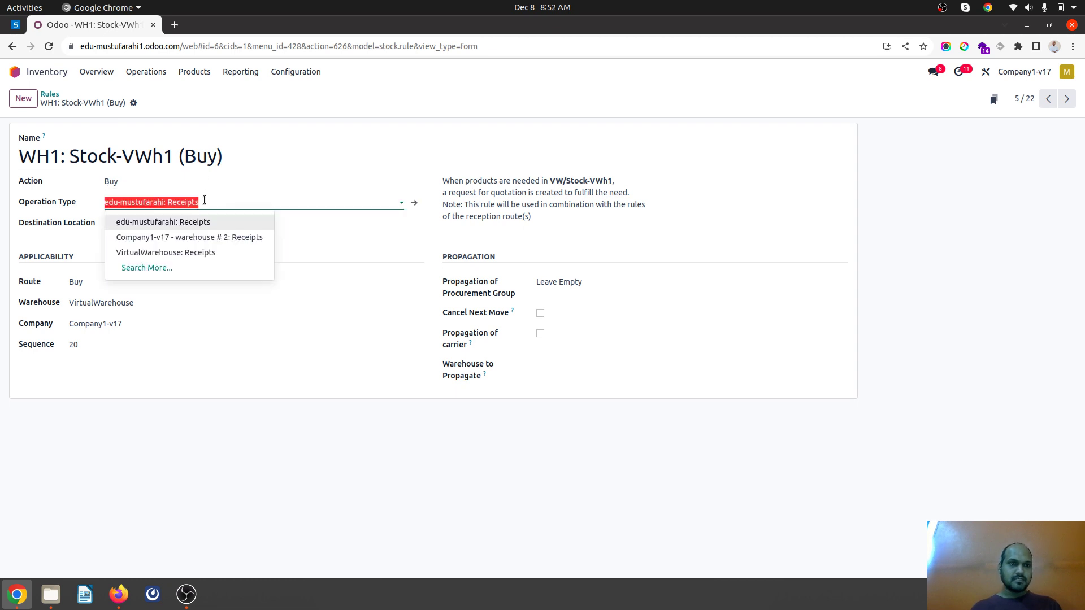
{"action": "left_click", "coordinate": [195, 251]}
{"action": "left_click", "coordinate": [152, 102]}
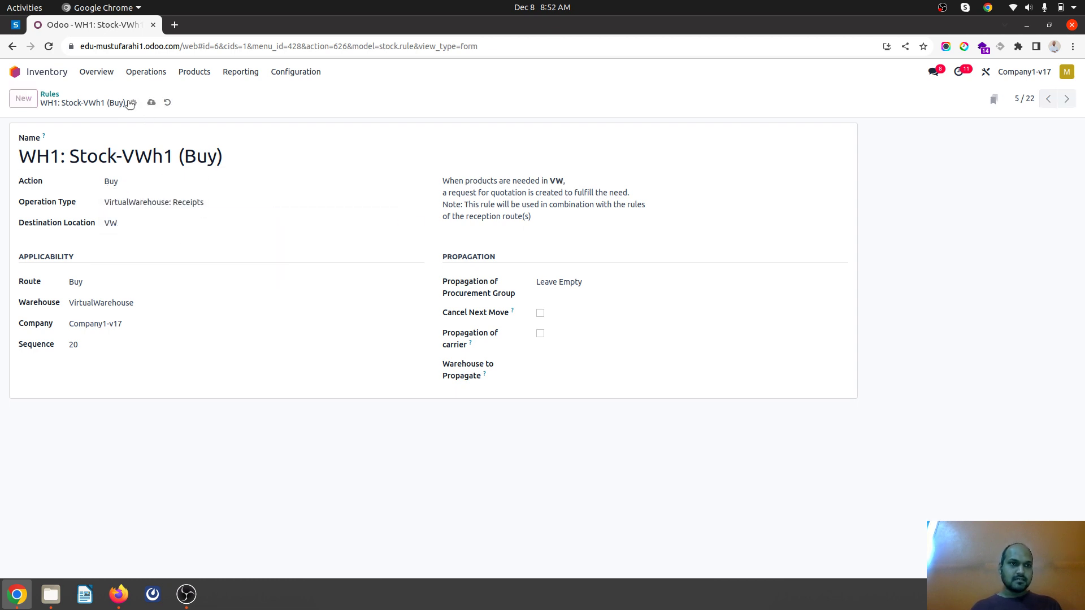
Set the operation type of the Buy rule for VW/Stock-VWh2 to VirtualWarehouse: Receipts and save it
{"action": "left_click", "coordinate": [50, 94]}
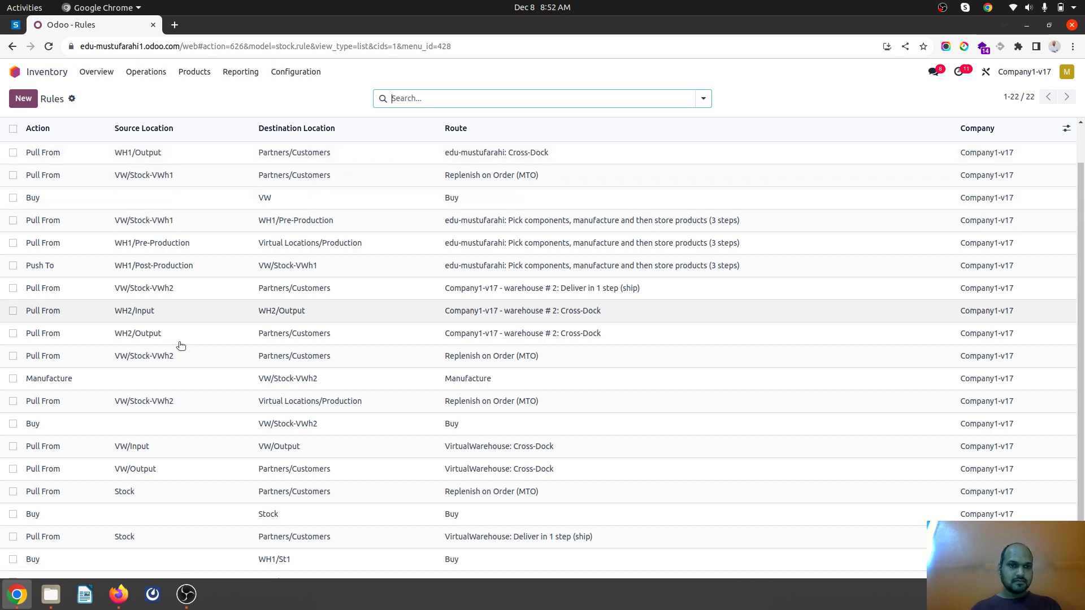
{"action": "left_click", "coordinate": [239, 430]}
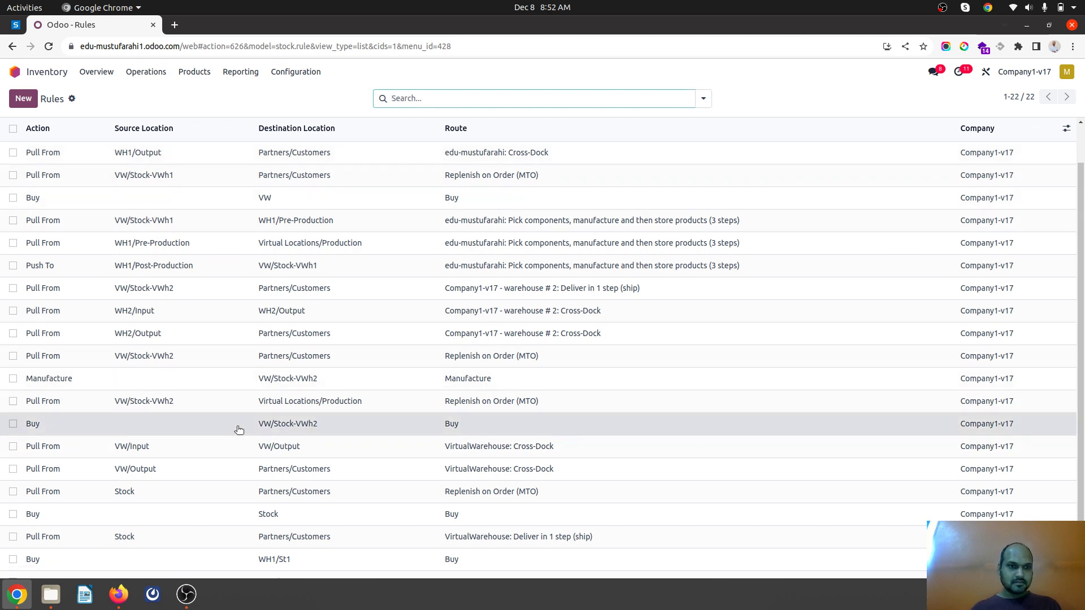
{"action": "left_click", "coordinate": [210, 202]}
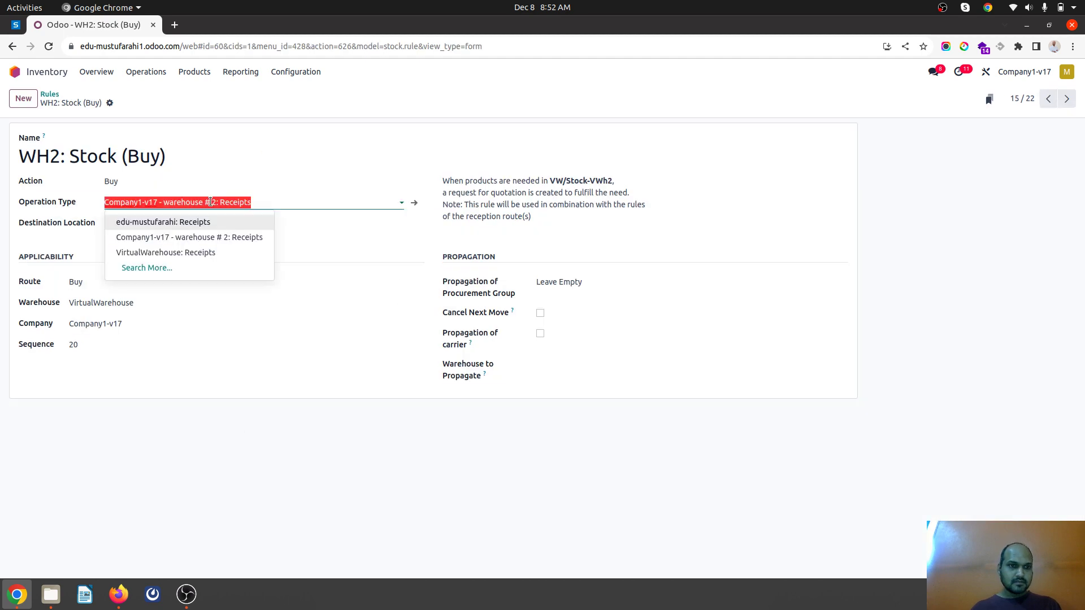
{"action": "left_click", "coordinate": [188, 252]}
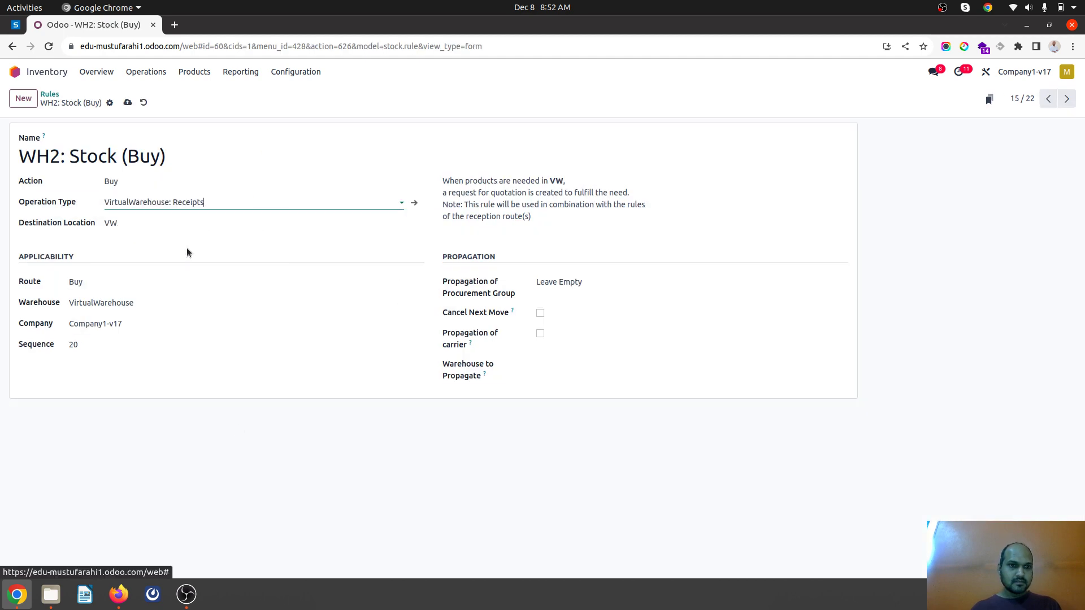
{"action": "left_click", "coordinate": [127, 102]}
Set the destination location of the "VW: Stock (Buy)" rule to VW and save it
{"action": "left_click", "coordinate": [50, 94]}
{"action": "scroll", "coordinate": [270, 384], "scroll_direction": "down", "scroll_amount": 1}
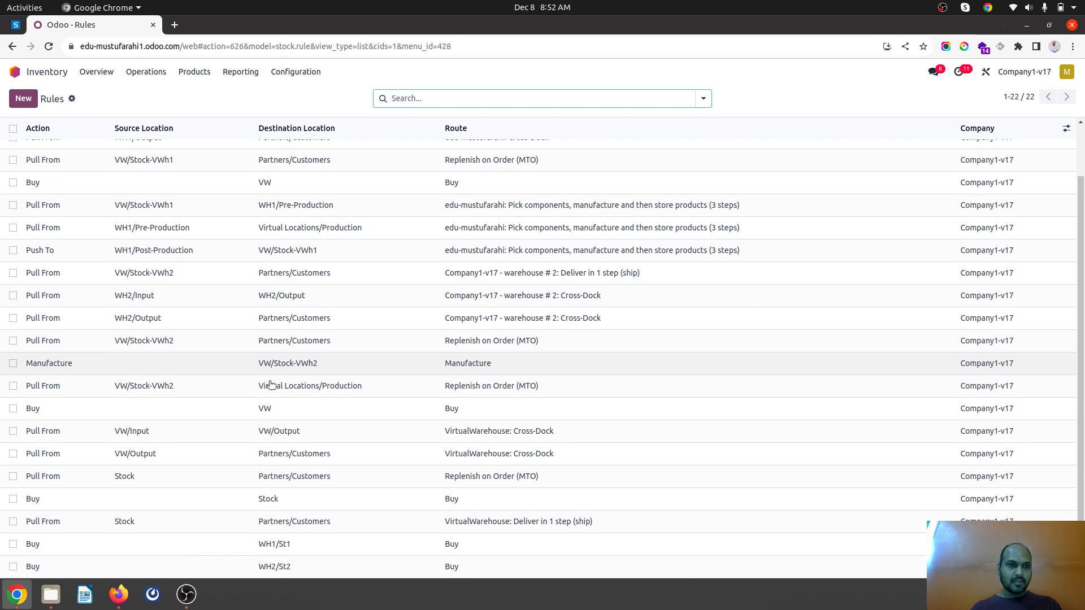
{"action": "left_click", "coordinate": [345, 492]}
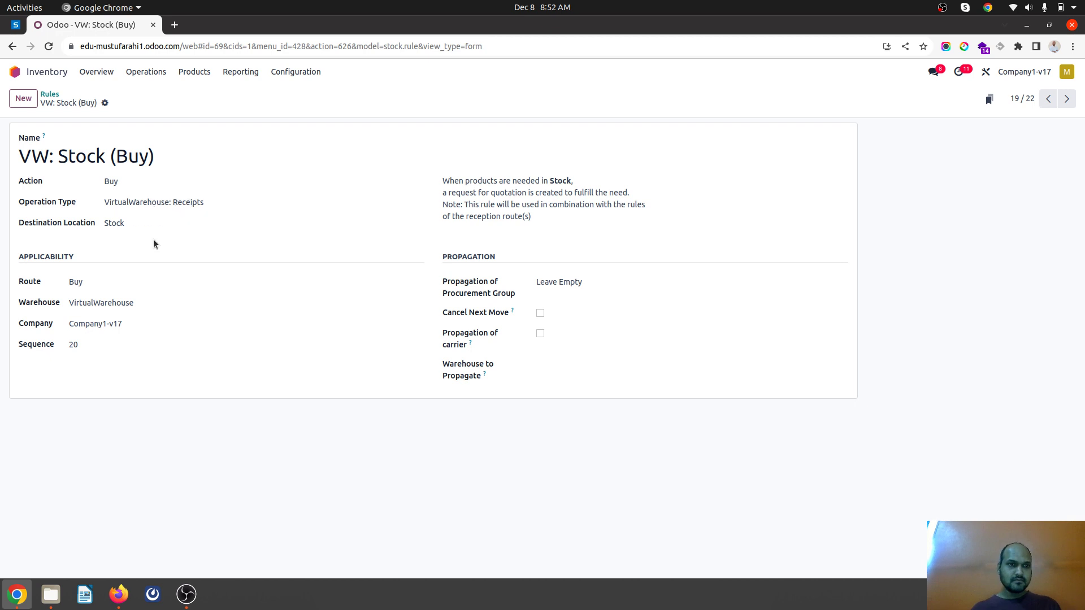
{"action": "left_click", "coordinate": [132, 224]}
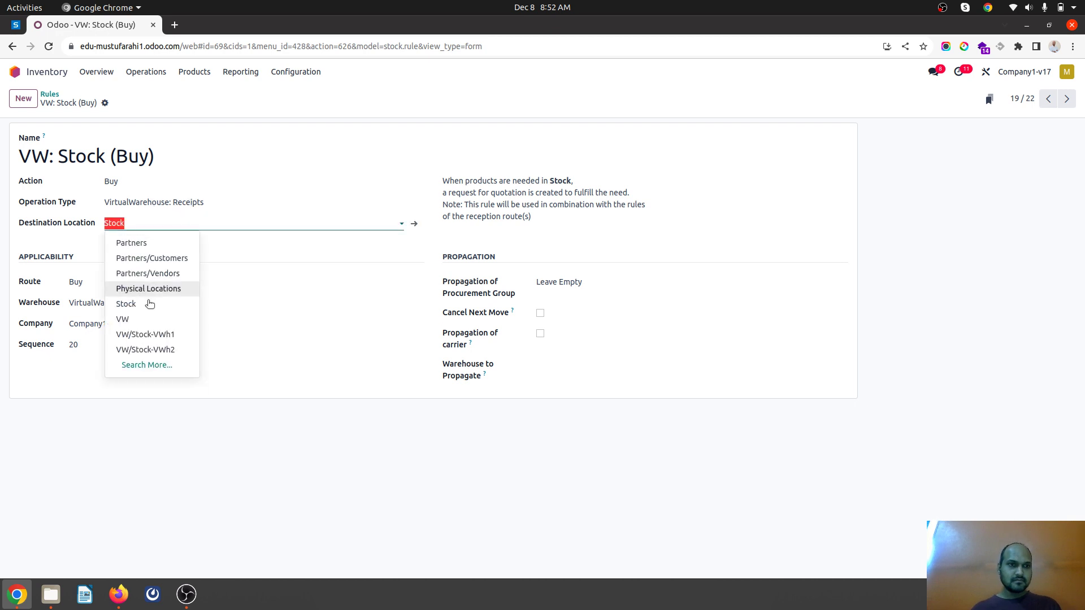
{"action": "left_click", "coordinate": [148, 318]}
{"action": "left_click", "coordinate": [124, 103]}
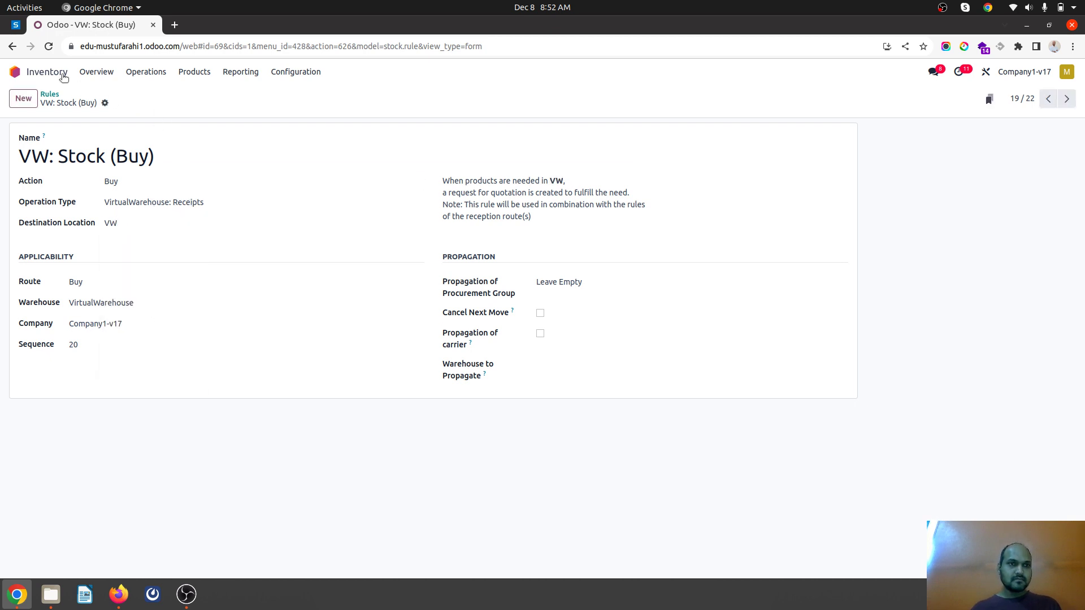
Run the scheduler to trigger the reordering rules with the corrected Buy rules
{"action": "left_click", "coordinate": [146, 72]}
{"action": "left_click", "coordinate": [161, 259]}
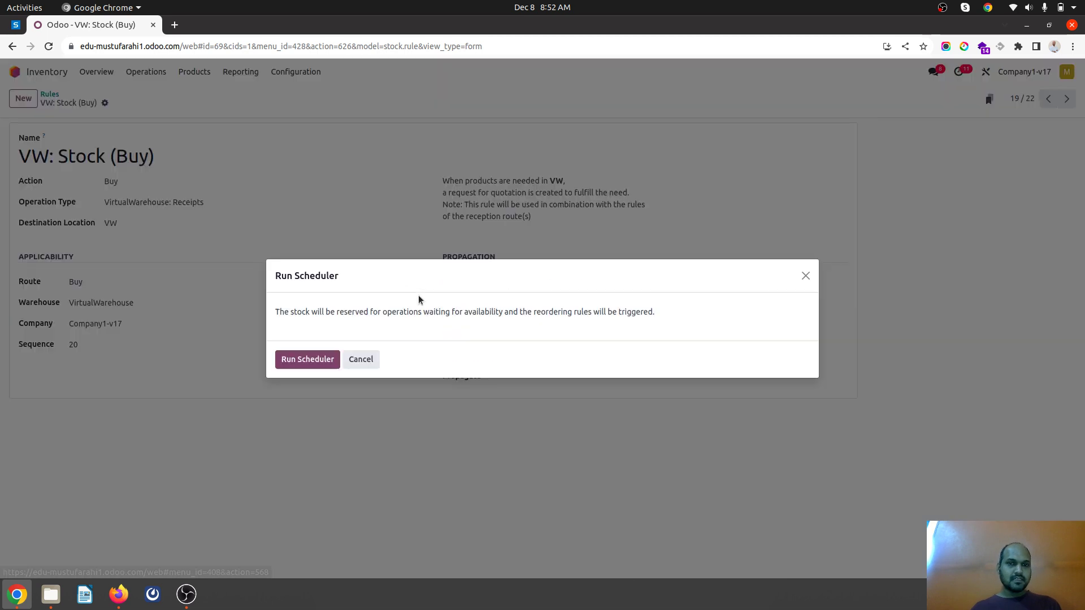
{"action": "left_click", "coordinate": [311, 357]}
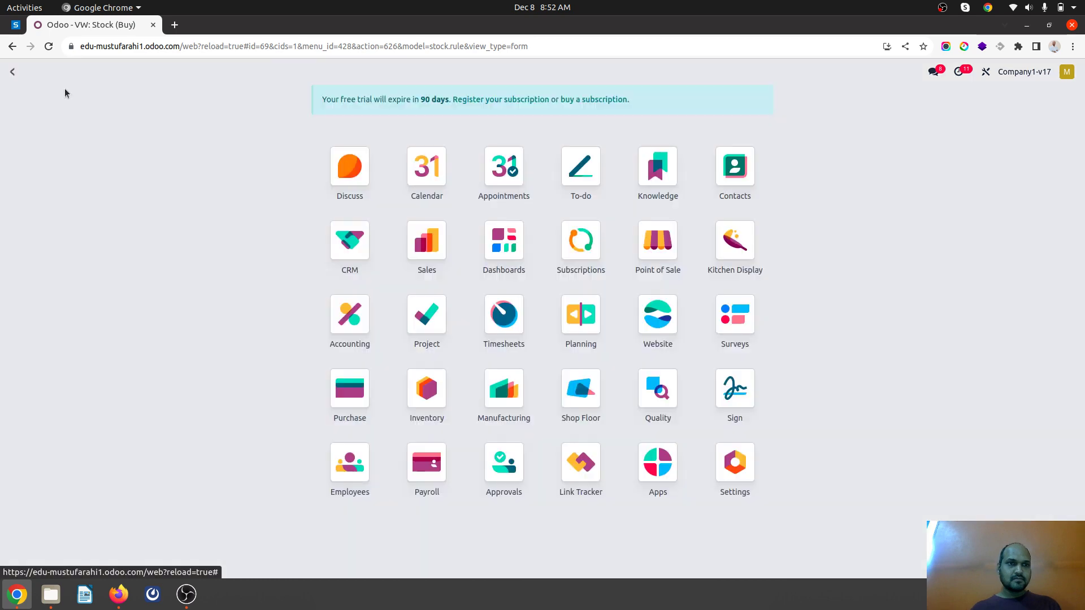
Switch to Purchase, open the newest request for quotation from Vendor1 and check its delivery operation, source document and product lines
{"action": "type", "text": "pur"}
{"action": "key", "text": "Return"}
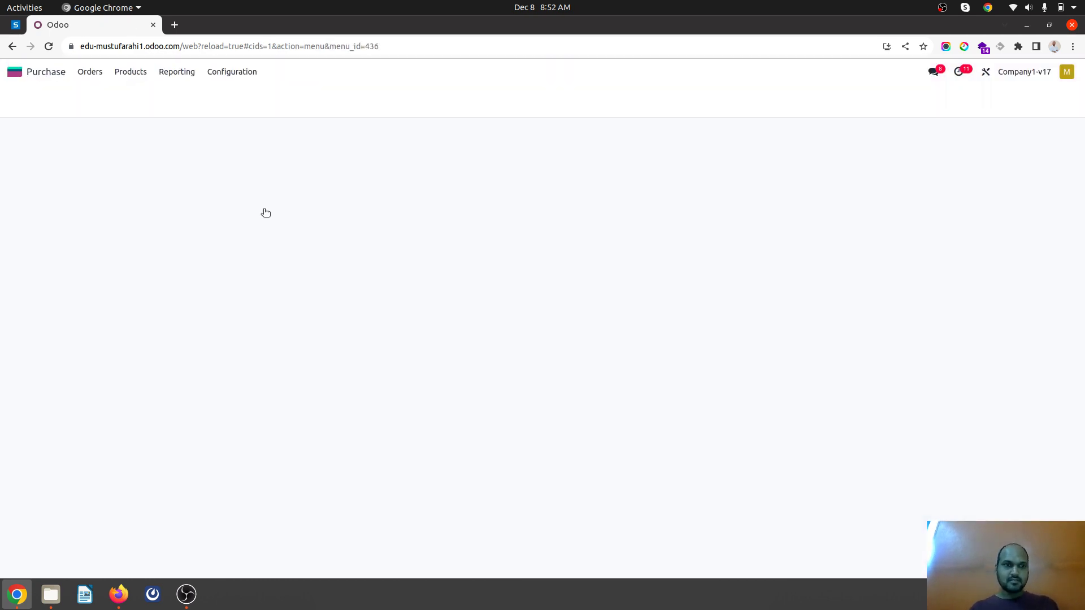
{"action": "left_click", "coordinate": [247, 232]}
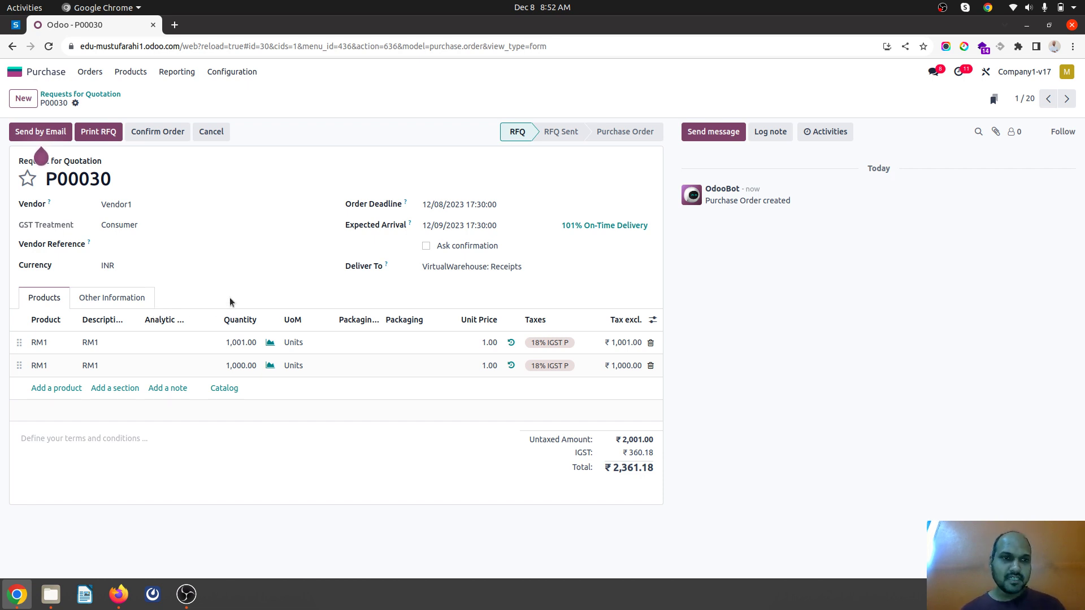
{"action": "left_click", "coordinate": [132, 295]}
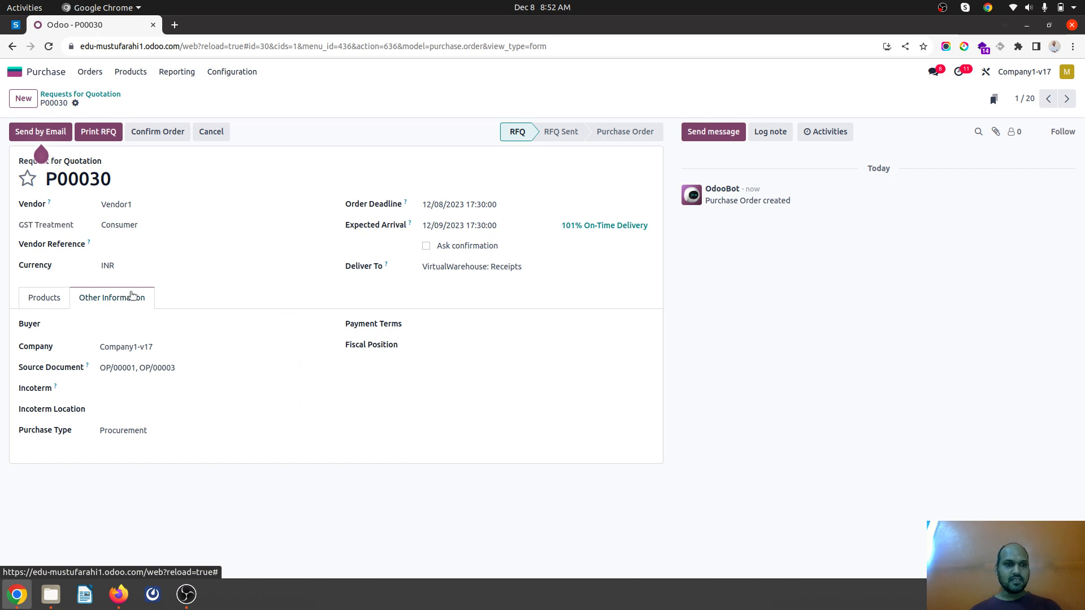
{"action": "left_click", "coordinate": [48, 299]}
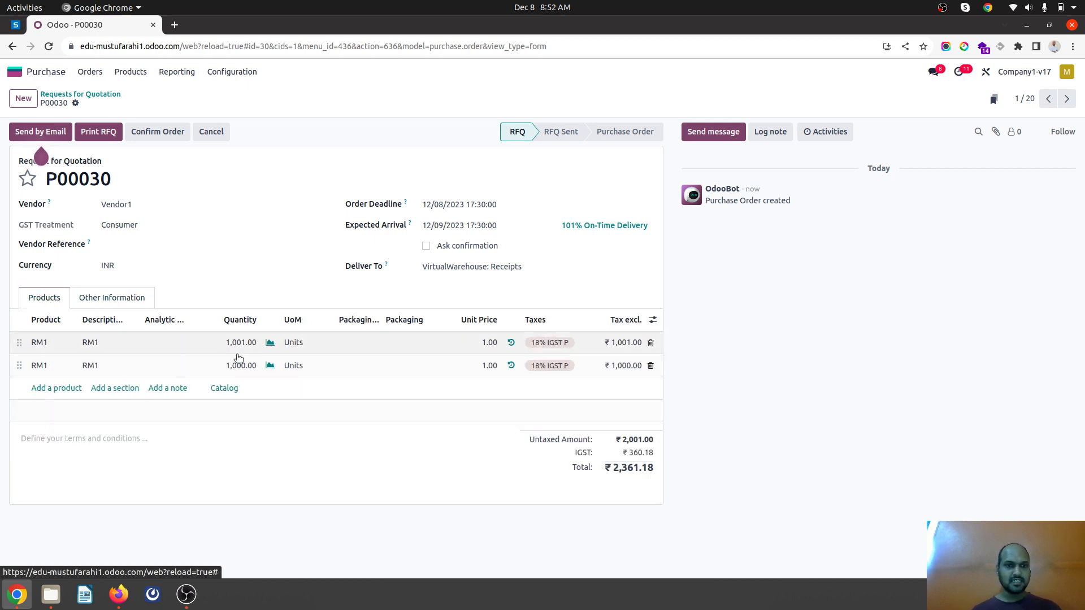
Confirm the RM1 order P00030, validate its receipt into VW and return to the apps overview
{"action": "left_click", "coordinate": [170, 135]}
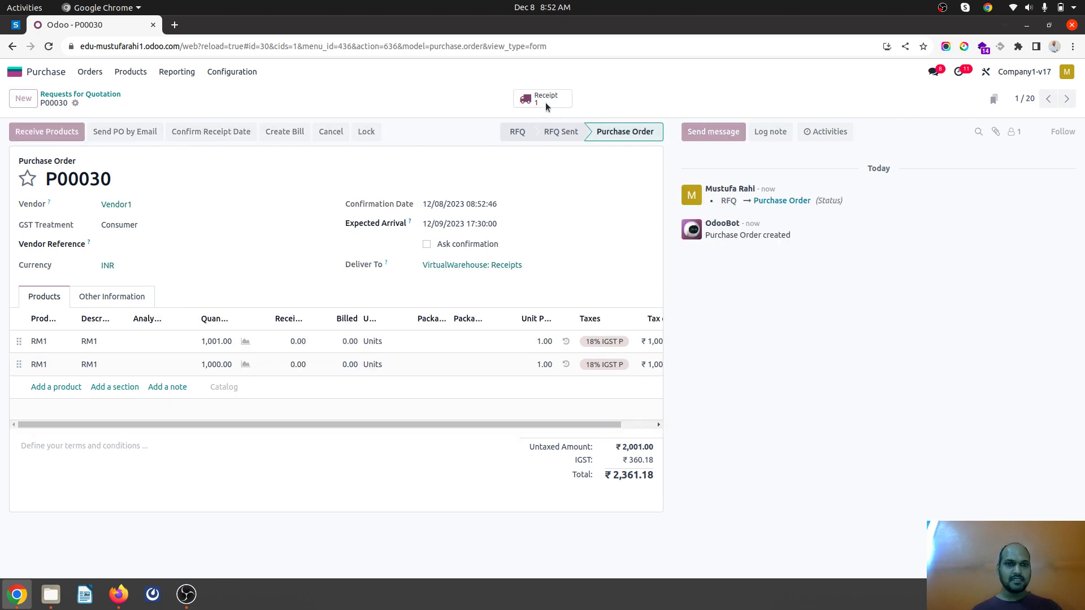
{"action": "left_click", "coordinate": [544, 100]}
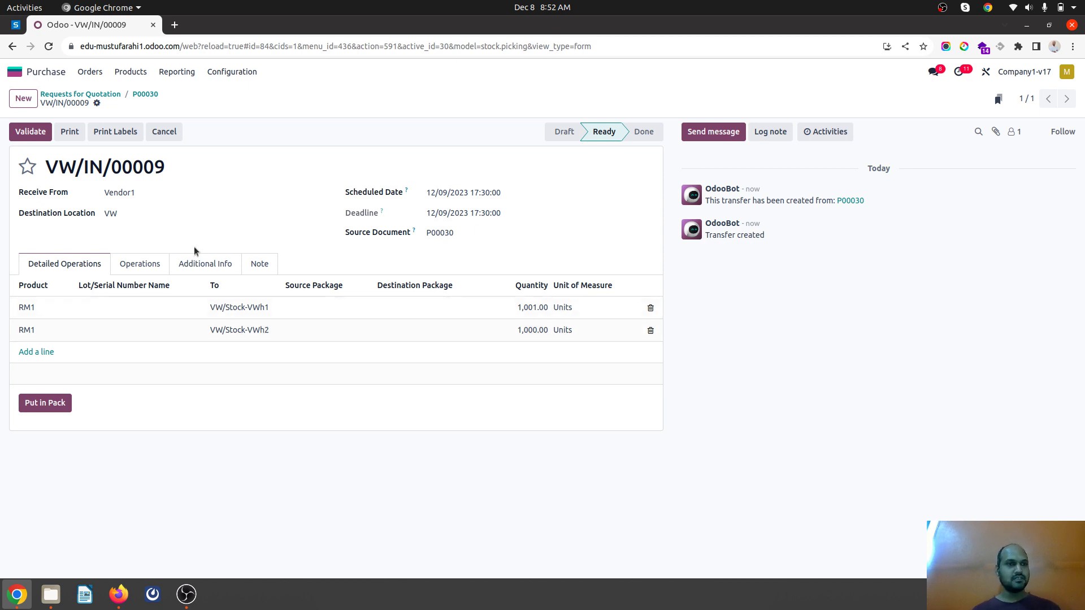
{"action": "left_click", "coordinate": [30, 131]}
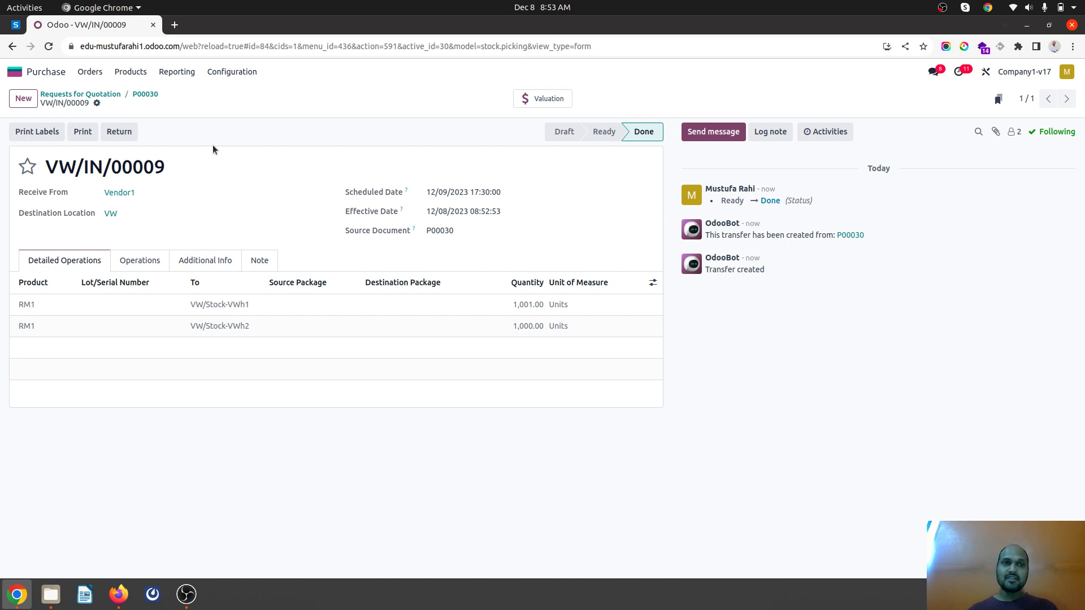
{"action": "left_click", "coordinate": [31, 73]}
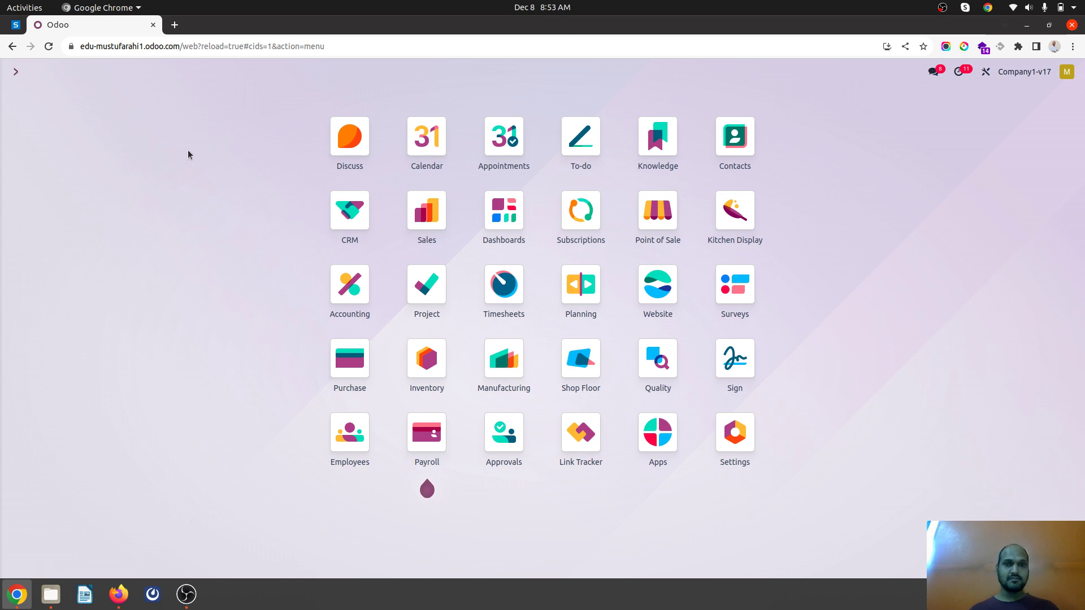